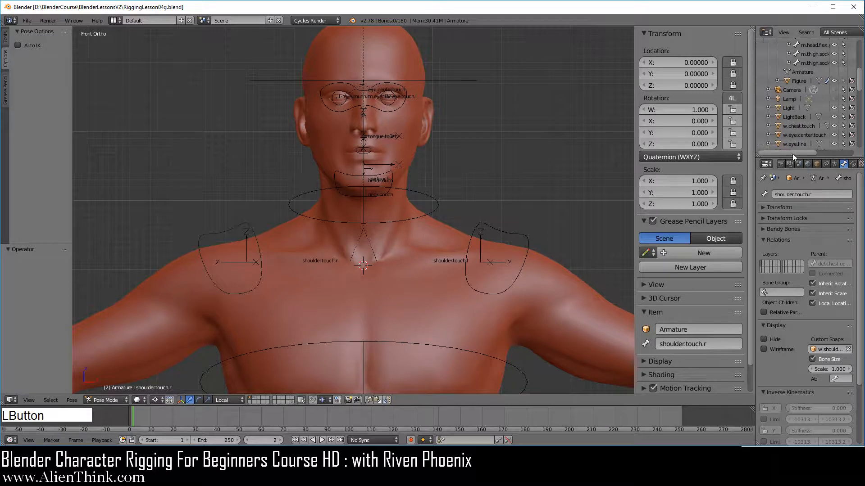
Collapse the armature's pose hierarchy in the outliner and make the Figure mesh unselectable
{"action": "left_click_drag", "start_coordinate": [859, 81], "coordinate": [862, 54]}
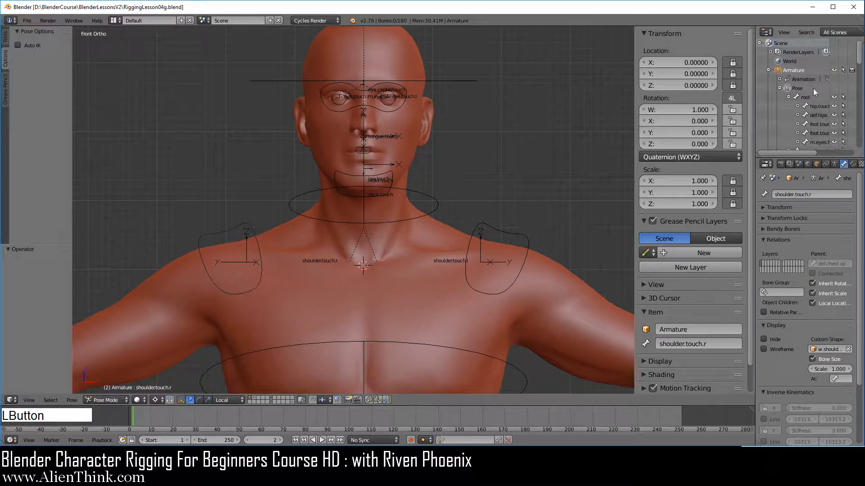
{"action": "left_click", "coordinate": [779, 88]}
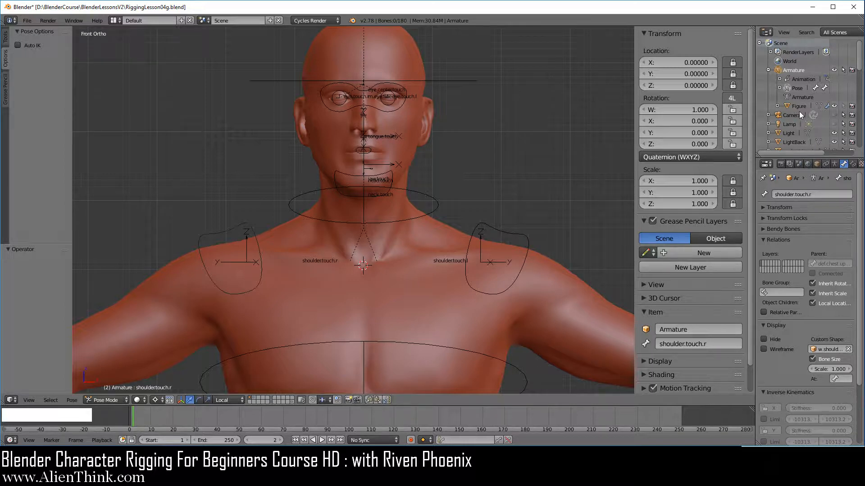
{"action": "left_click", "coordinate": [844, 107]}
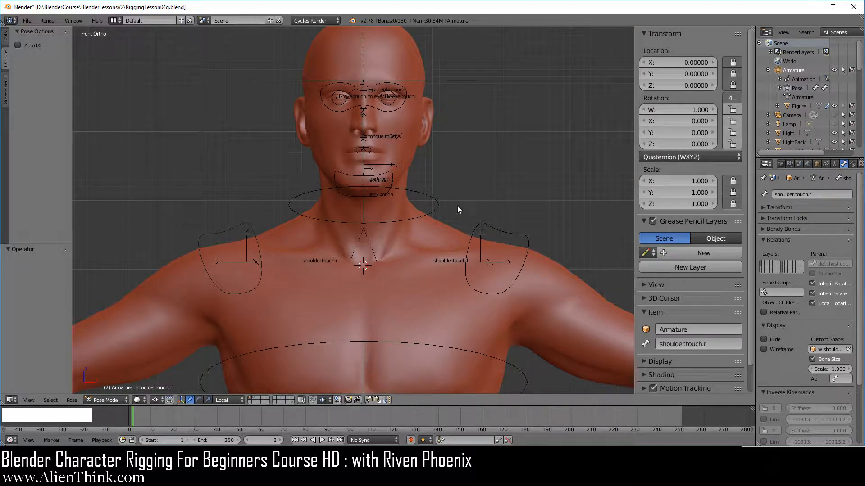
Set the pivot point to Median Point and the transform orientation to Local
{"action": "left_click", "coordinate": [155, 399]}
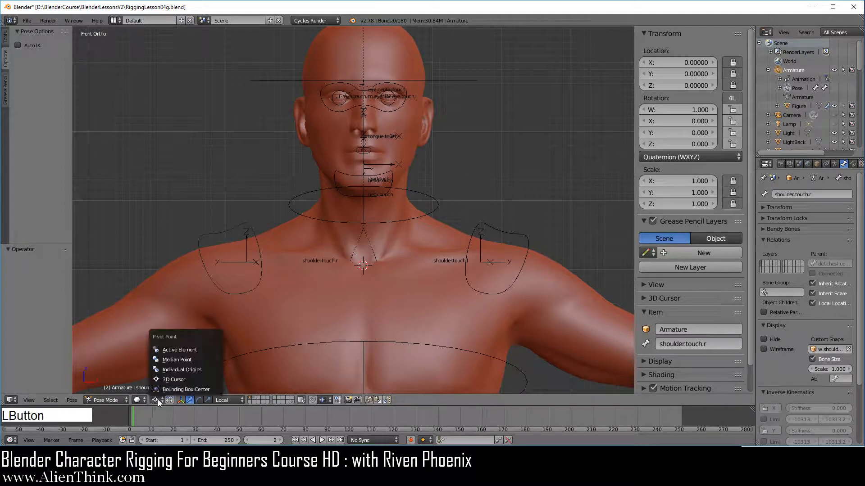
{"action": "left_click", "coordinate": [172, 363]}
{"action": "left_click", "coordinate": [229, 400]}
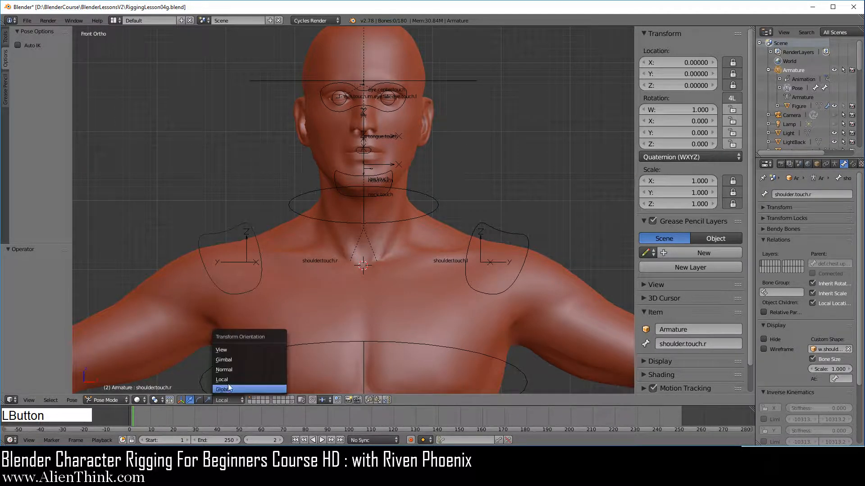
{"action": "left_click", "coordinate": [228, 379]}
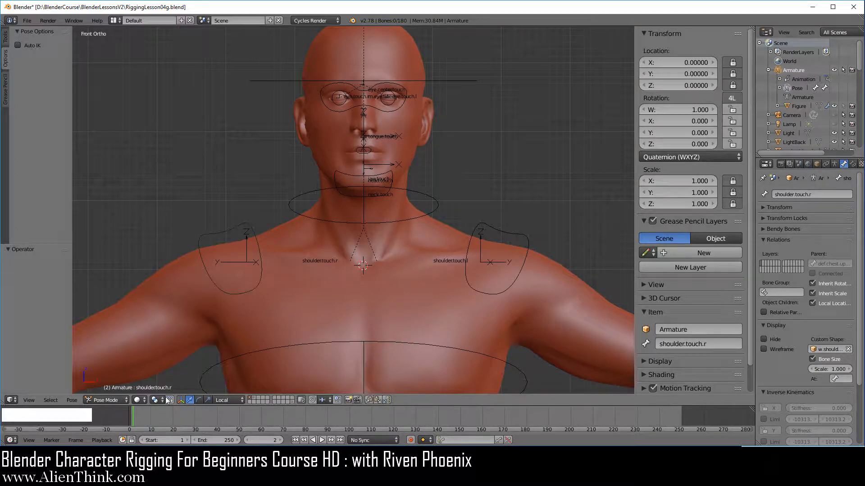
Put the armature into Edit Mode and turn off X-Axis Mirror
{"action": "left_click", "coordinate": [109, 400]}
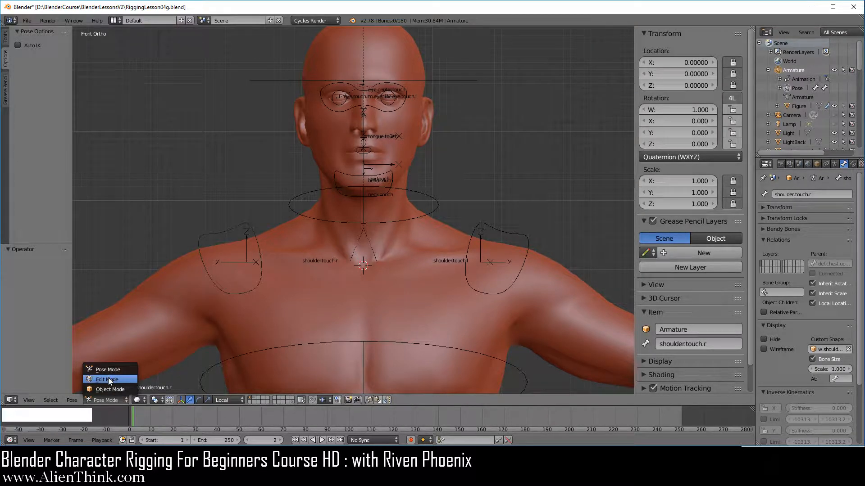
{"action": "left_click", "coordinate": [108, 379]}
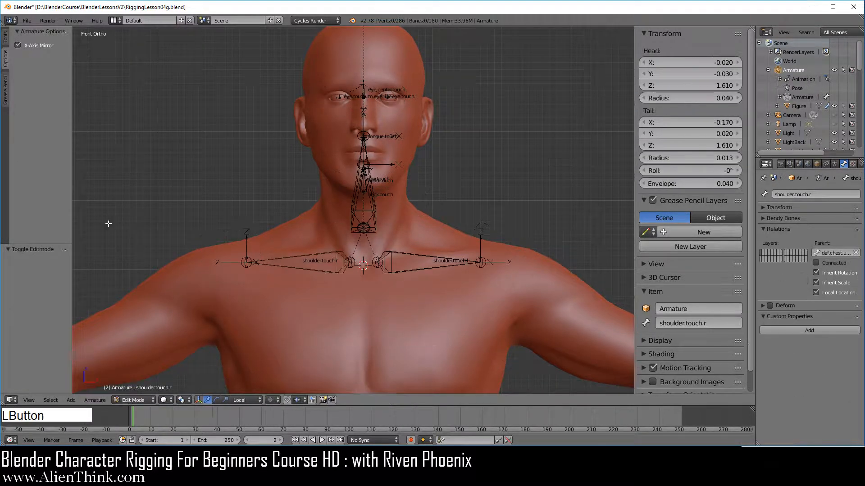
{"action": "left_click", "coordinate": [17, 45]}
{"action": "left_click", "coordinate": [482, 10]}
Display only the armature layer holding the deform bones of the left arm
{"action": "middle_click_drag", "start_coordinate": [570, 325], "coordinate": [235, 193], "text": "shift"}
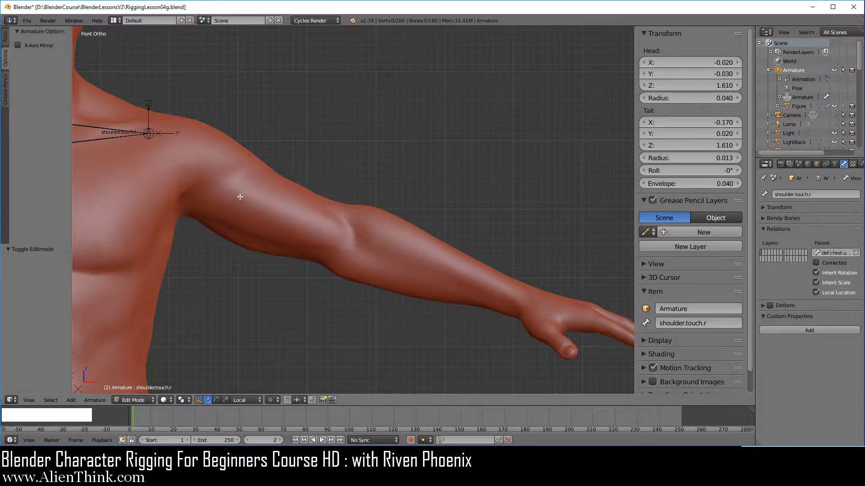
{"action": "left_click", "coordinate": [835, 165]}
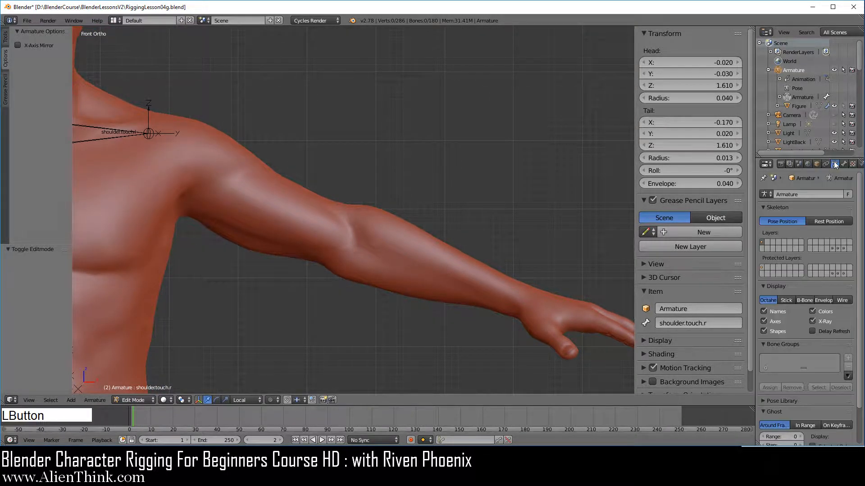
{"action": "left_click", "coordinate": [837, 248]}
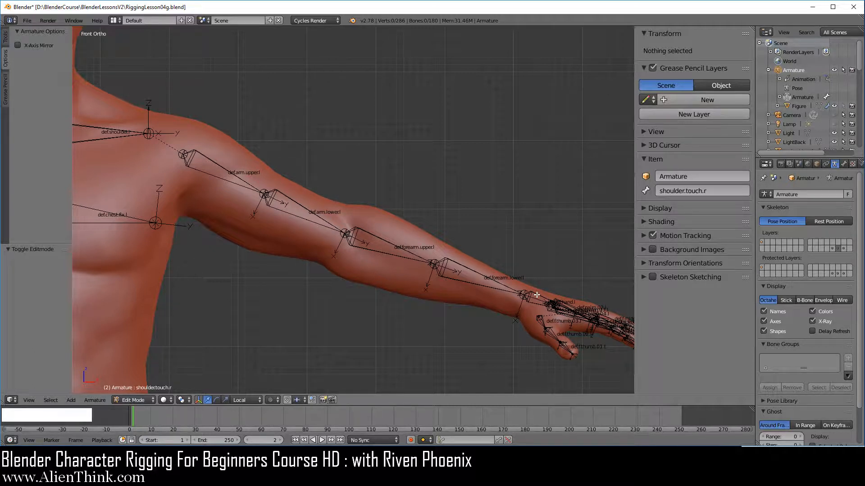
Duplicate the five left arm deform bones from def.arm.upper.l through def.hand.l in place
{"action": "right_click", "coordinate": [217, 172]}
{"action": "right_click", "coordinate": [304, 208], "text": "shift"}
{"action": "right_click", "coordinate": [392, 254], "text": "shift"}
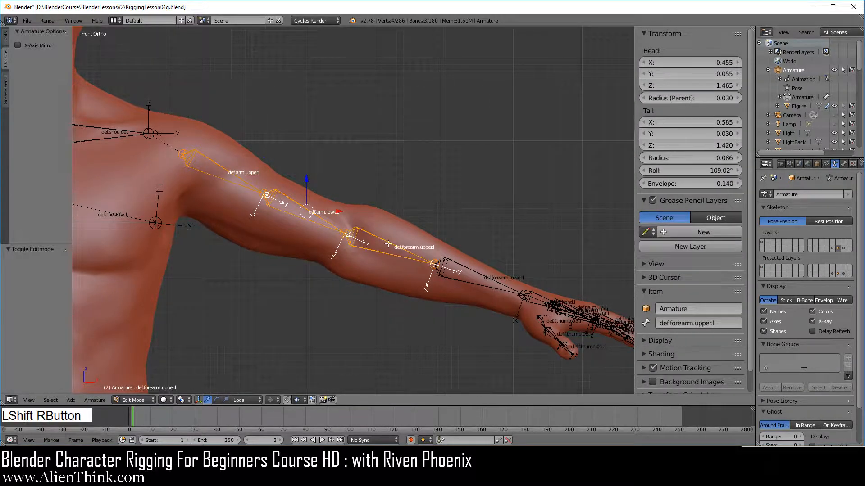
{"action": "right_click", "coordinate": [491, 283], "text": "shift"}
{"action": "right_click", "coordinate": [536, 294], "text": "shift"}
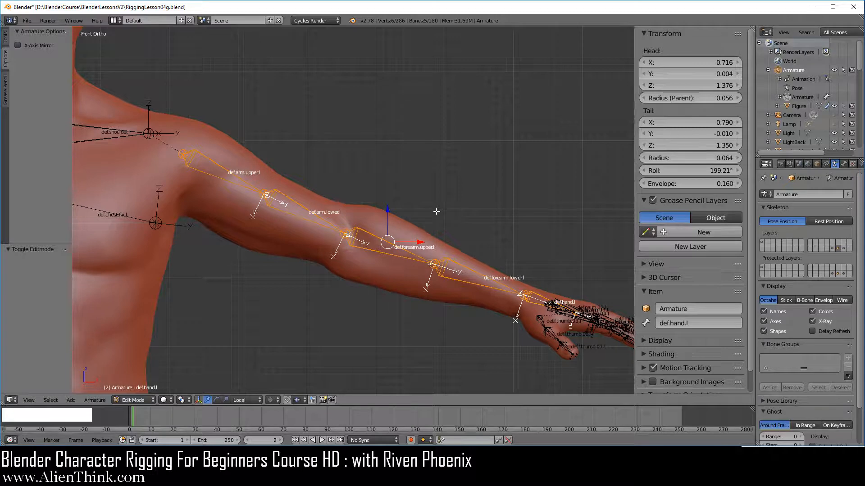
{"action": "middle_click_drag", "start_coordinate": [428, 195], "coordinate": [408, 219], "text": "shift"}
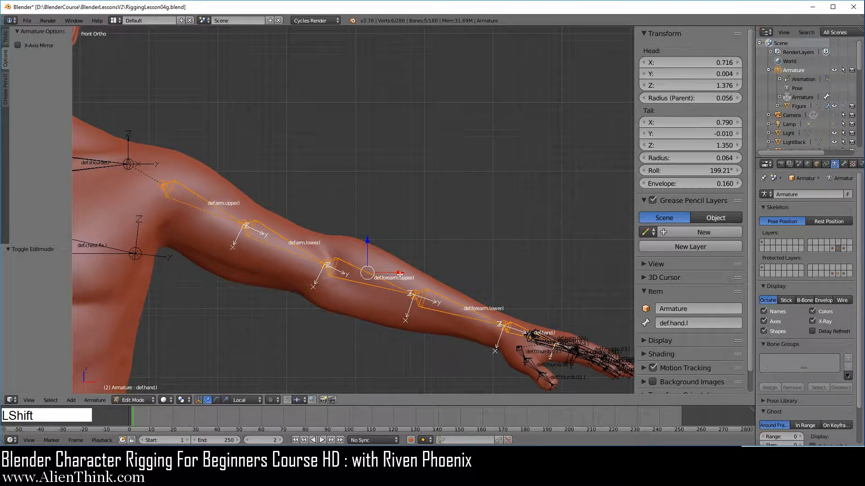
{"action": "key", "text": "shift+d"}
{"action": "right_click", "coordinate": [440, 166]}
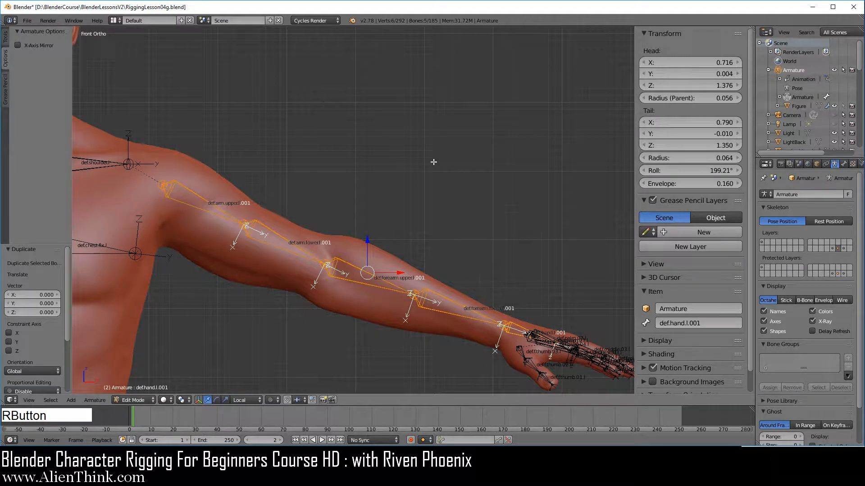
Raise the duplicated arm bone chain 0.09 along Z above the original arm
{"action": "key", "text": "ctrl"}
{"action": "mouse_move", "coordinate": [368, 240]}
{"action": "left_mouse_down", "text": "ctrl"}
{"action": "mouse_move", "coordinate": [370, 185]}
{"action": "mouse_move", "coordinate": [366, 239]}
{"action": "left_mouse_up", "text": "ctrl"}
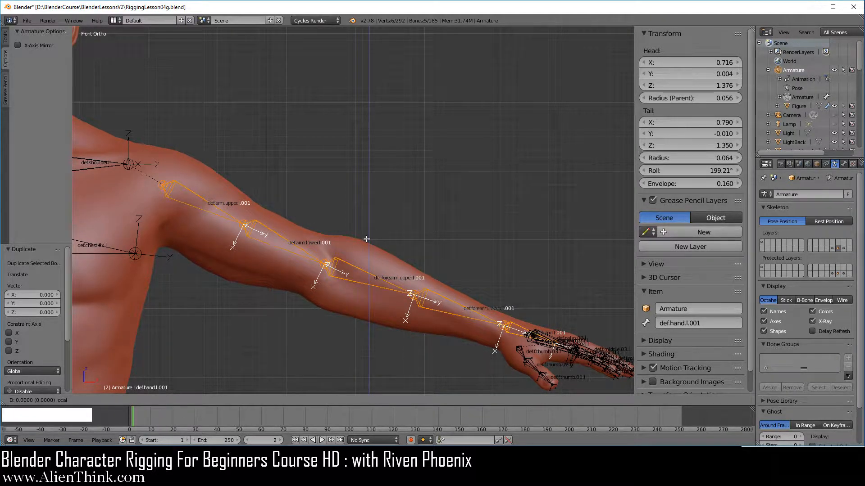
{"action": "left_click_drag", "start_coordinate": [366, 239], "coordinate": [369, 177], "text": "ctrl"}
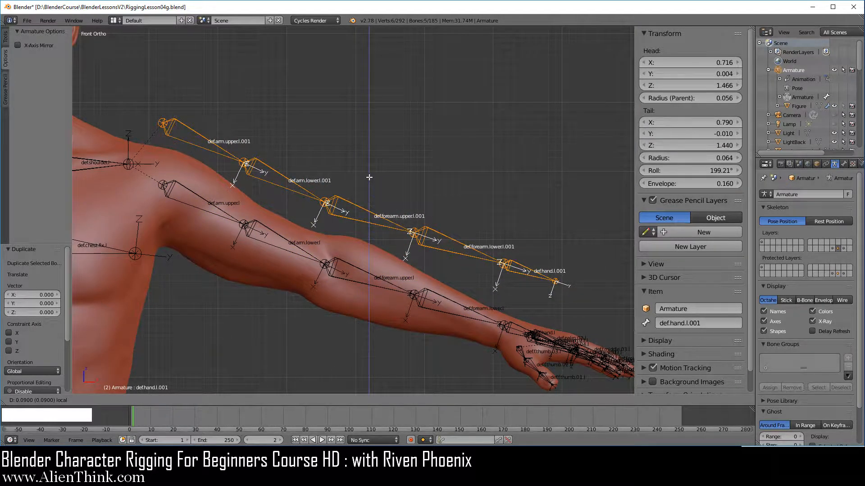
{"action": "left_click", "coordinate": [369, 178]}
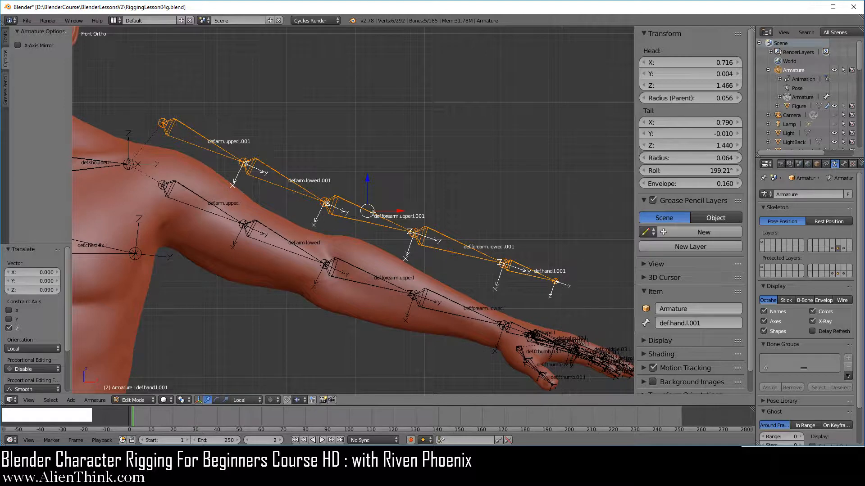
Delete def.arm.upper.l.001 and use the 3D cursor to snap the head of def.arm.lower.l.001 to the deleted bone's head position
{"action": "right_click", "coordinate": [163, 122]}
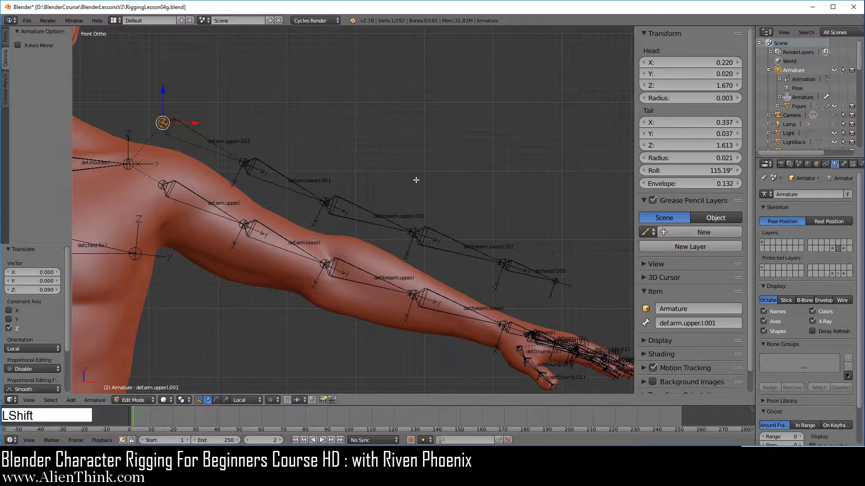
{"action": "key", "text": "shift+s"}
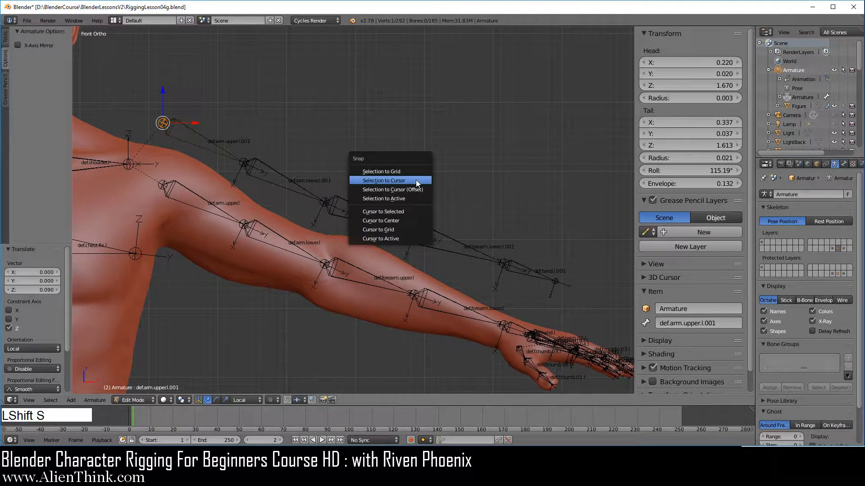
{"action": "left_click", "coordinate": [404, 212]}
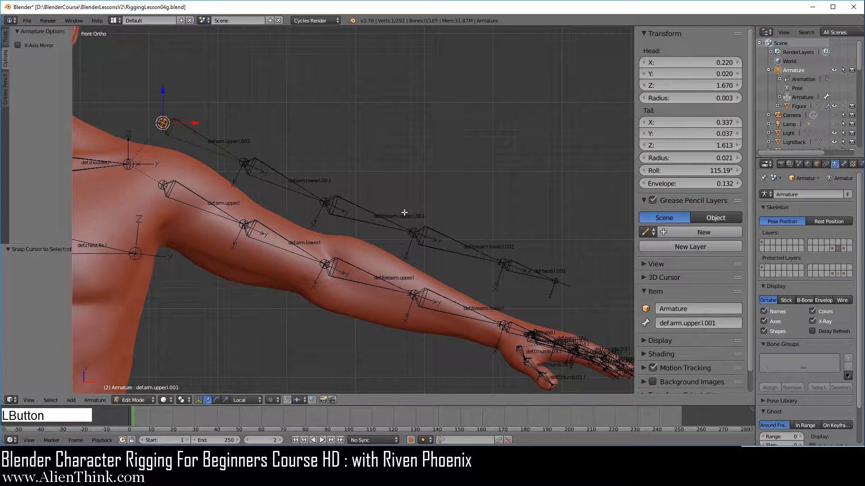
{"action": "right_click", "coordinate": [199, 143]}
{"action": "key", "text": "x"}
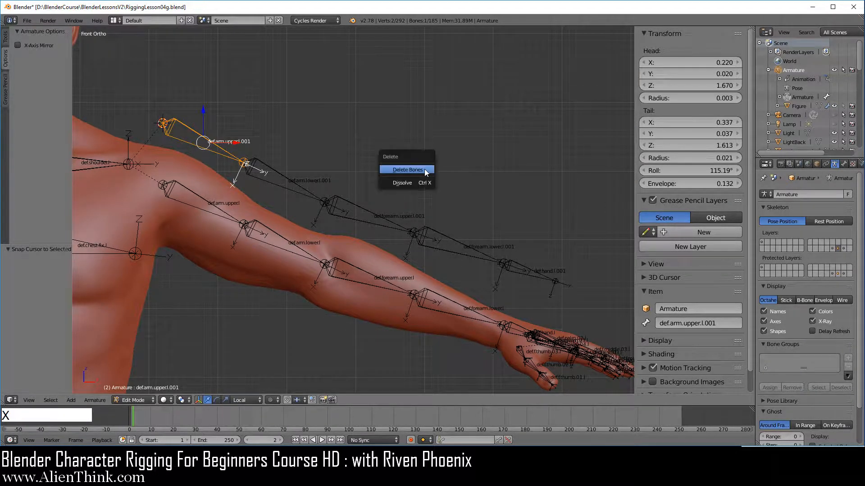
{"action": "left_click", "coordinate": [424, 169]}
{"action": "right_click", "coordinate": [279, 175]}
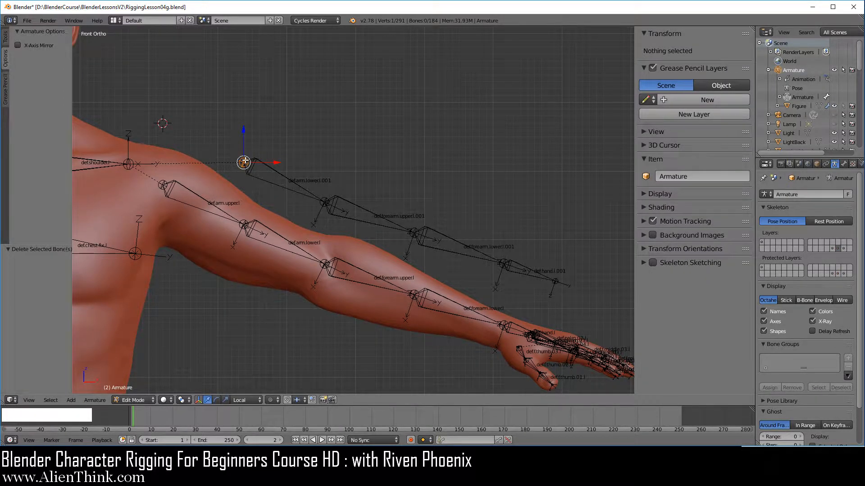
{"action": "key", "text": "shift+s"}
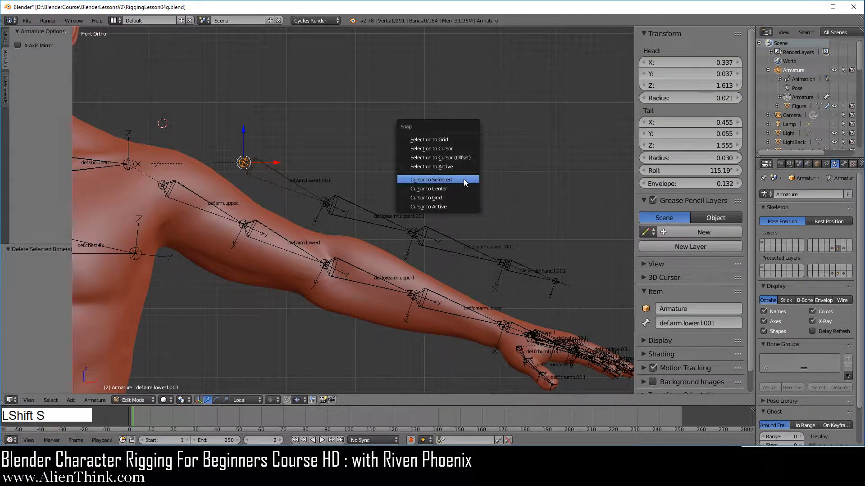
{"action": "left_click", "coordinate": [440, 152]}
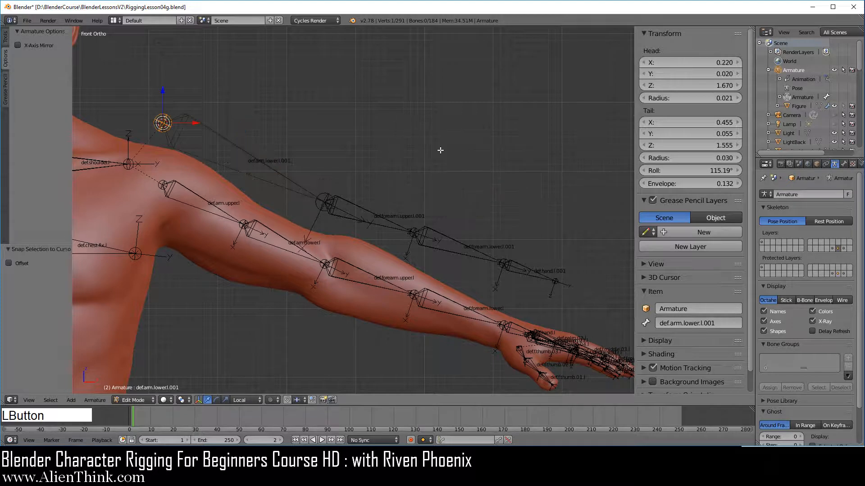
Delete def.forearm.upper.l.001 and use the 3D cursor to snap the head of def.forearm.lower.l.001 to the duplicate chain's elbow joint
{"action": "right_click", "coordinate": [326, 194]}
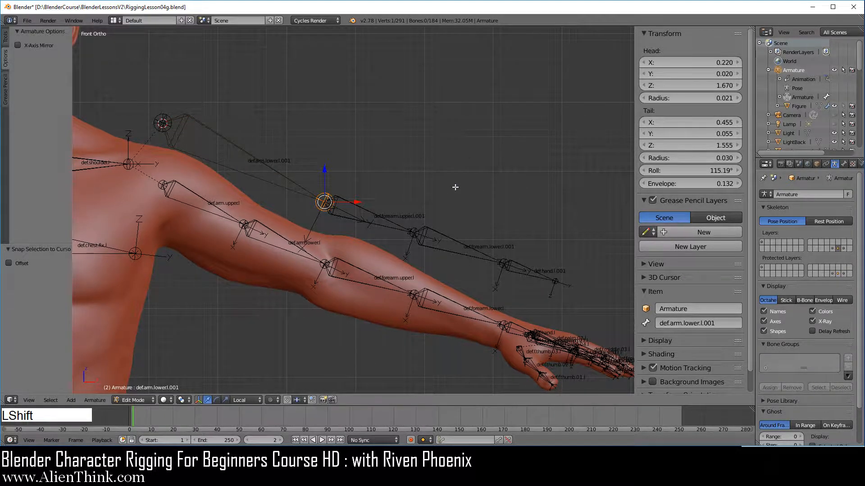
{"action": "key", "text": "shift+s"}
{"action": "left_click", "coordinate": [441, 220]}
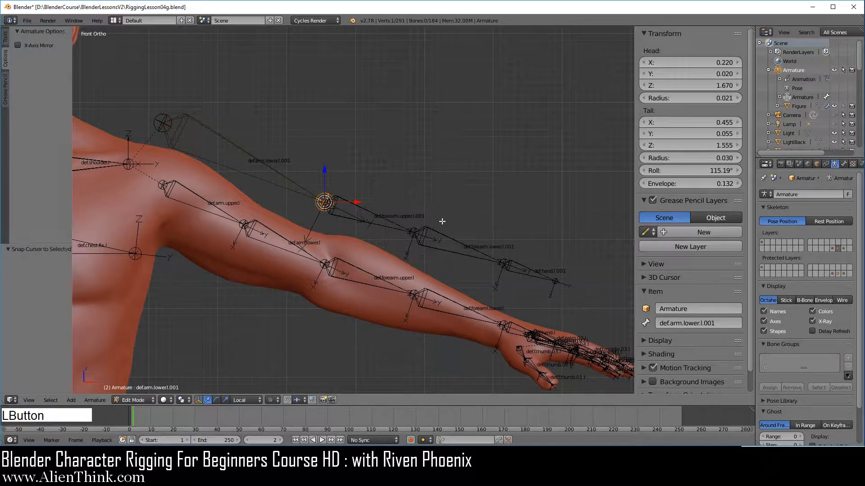
{"action": "right_click", "coordinate": [367, 210]}
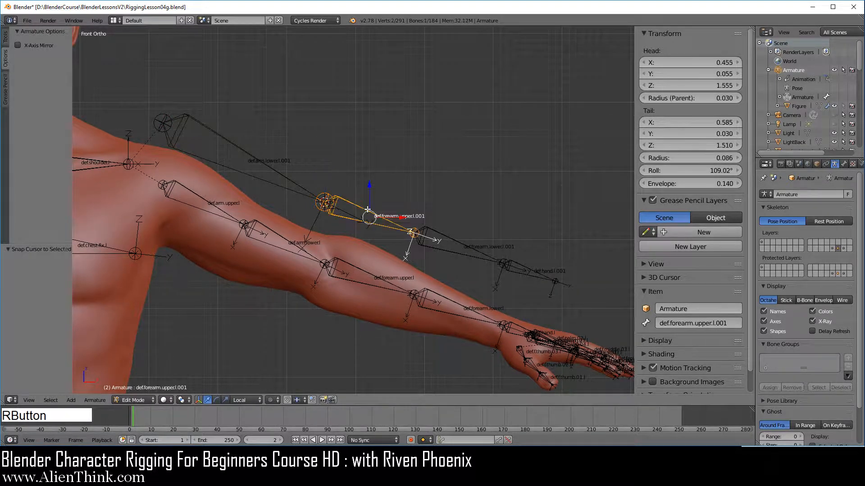
{"action": "key", "text": "x"}
{"action": "left_click", "coordinate": [473, 158]}
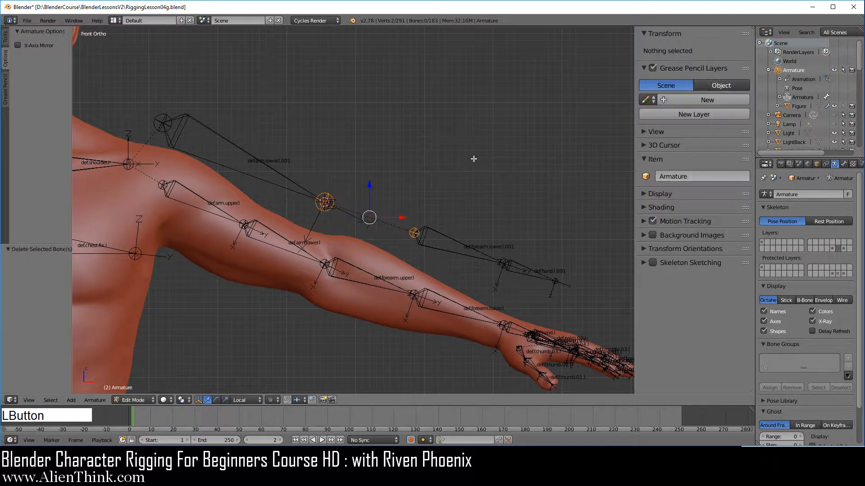
{"action": "right_click", "coordinate": [414, 232]}
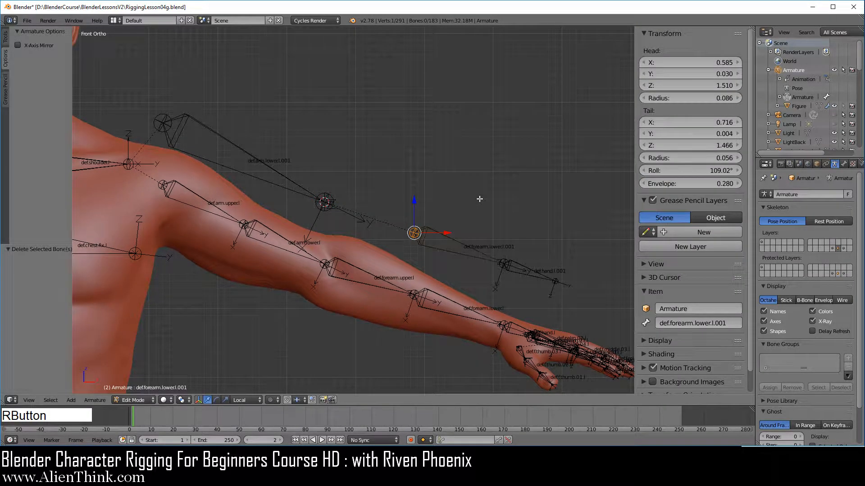
{"action": "key", "text": "shift+s"}
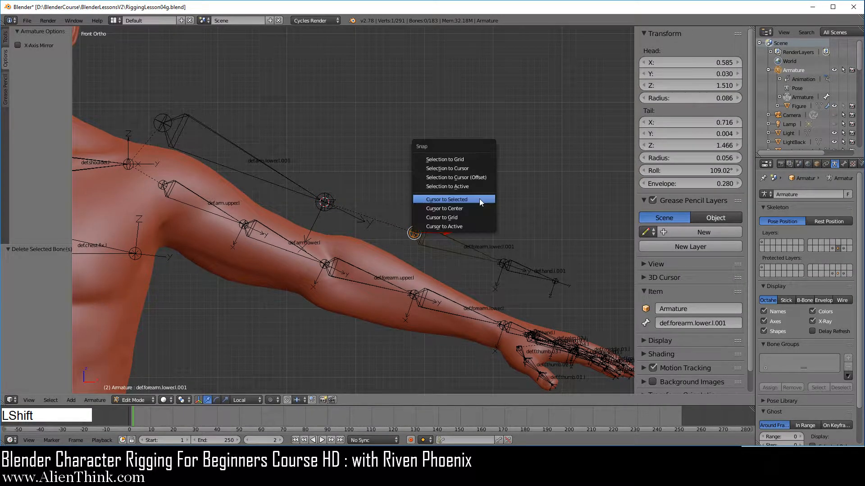
{"action": "left_click", "coordinate": [457, 167]}
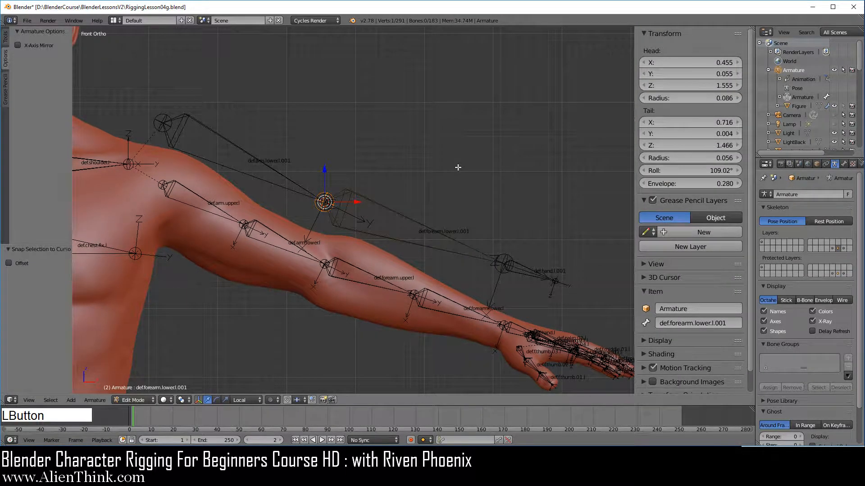
Set the extended def.forearm.lower.l.001 bone as Connected to its parent arm bone
{"action": "right_click", "coordinate": [396, 209]}
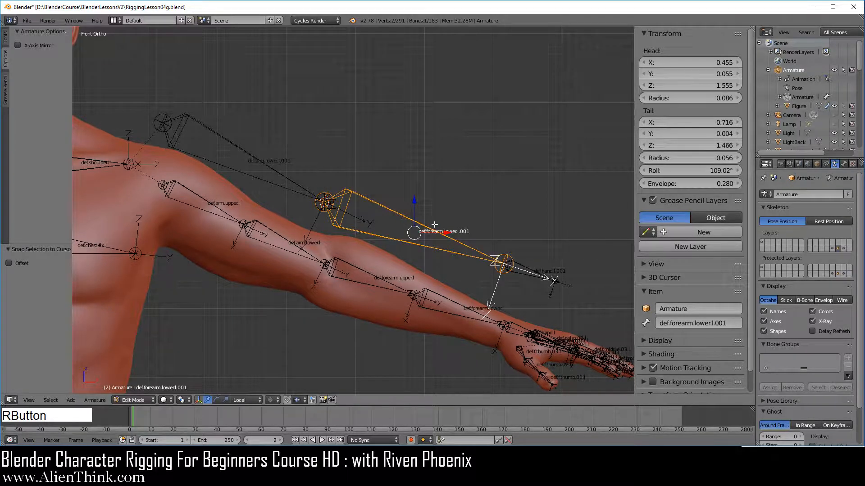
{"action": "left_click", "coordinate": [842, 165]}
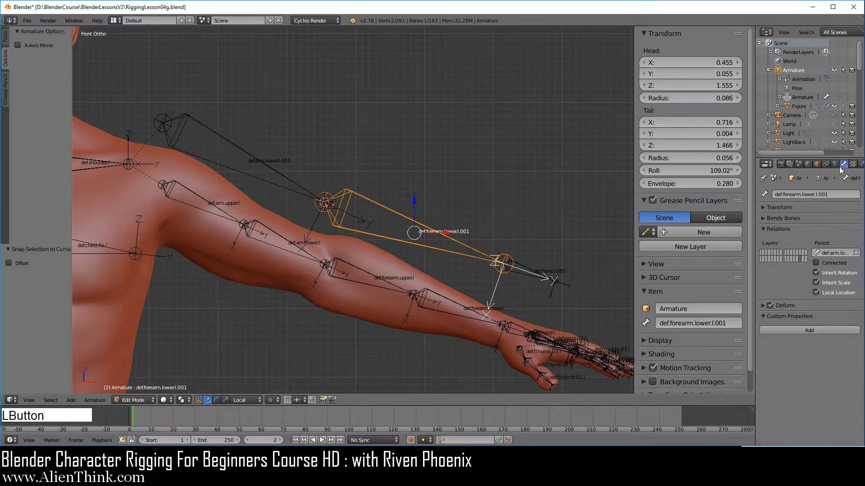
{"action": "left_click", "coordinate": [816, 263]}
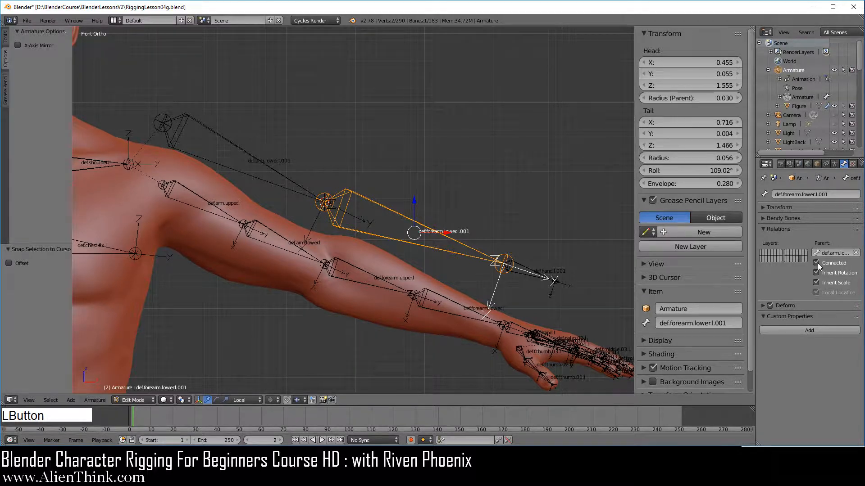
Turn off Deform for the duplicated hand, forearm and arm bones
{"action": "key", "text": "g"}
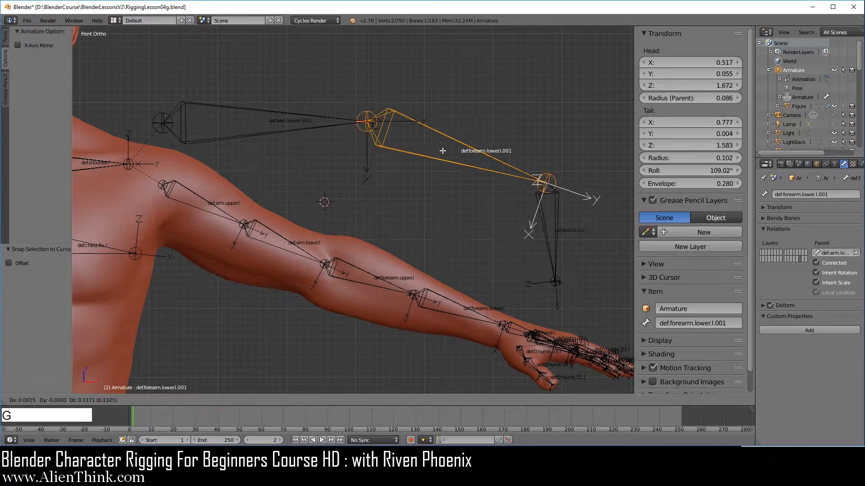
{"action": "right_click", "coordinate": [424, 150]}
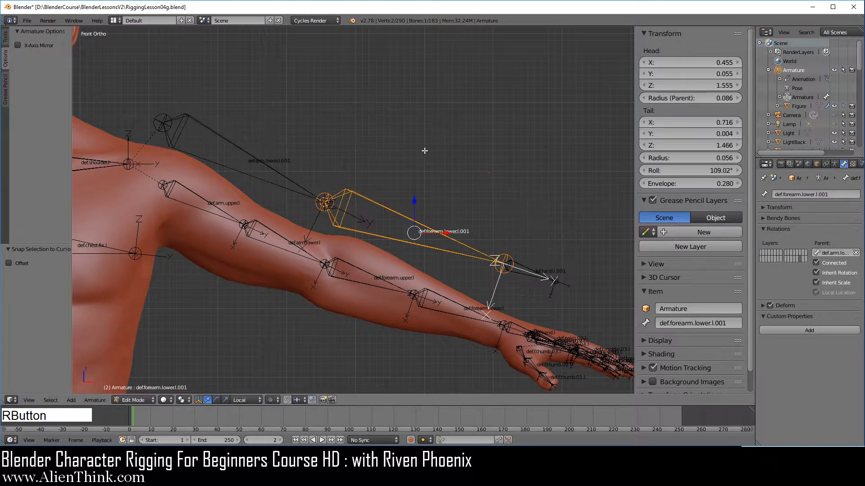
{"action": "right_click", "coordinate": [528, 268]}
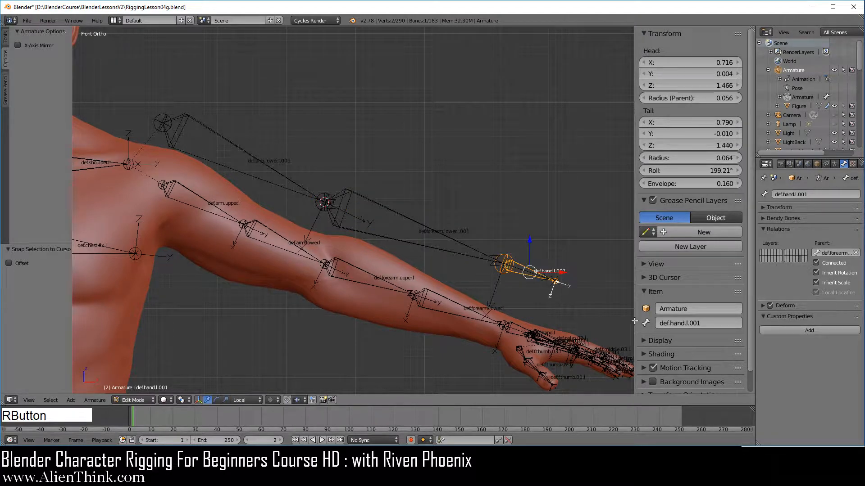
{"action": "left_click", "coordinate": [770, 305]}
{"action": "right_click", "coordinate": [470, 249]}
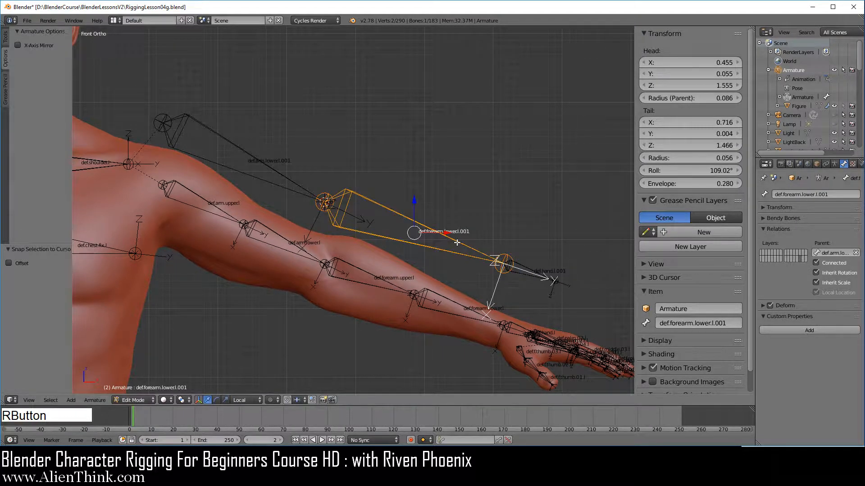
{"action": "left_click", "coordinate": [769, 305]}
{"action": "right_click", "coordinate": [250, 161]}
{"action": "left_click", "coordinate": [770, 306]}
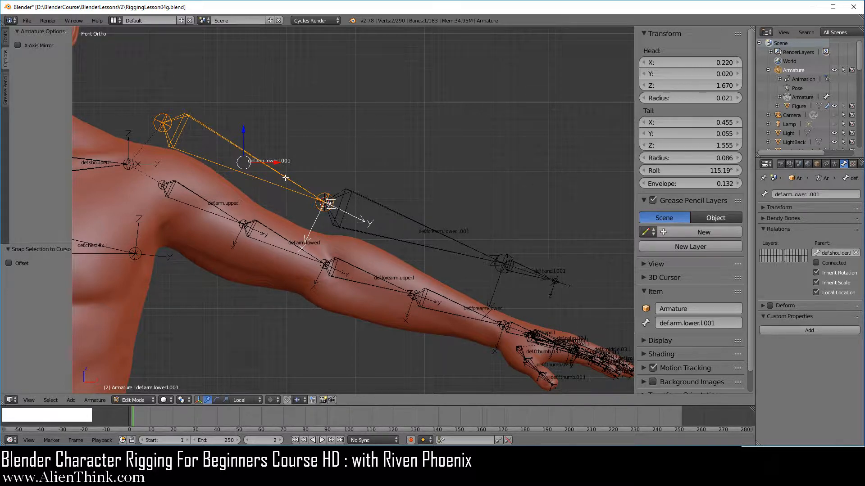
Rename the duplicated upper arm bone def.arm.lower.l.001 as m.arm.fk.l
{"action": "left_click", "coordinate": [725, 324]}
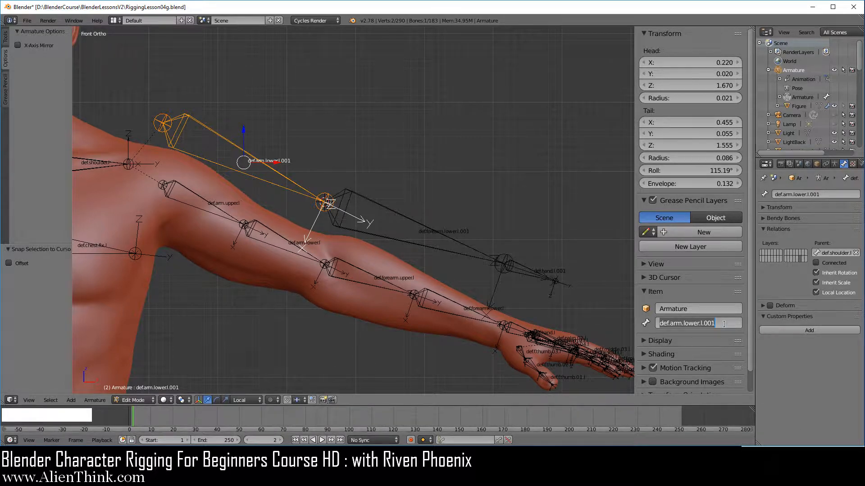
{"action": "type", "text": "m.a"}
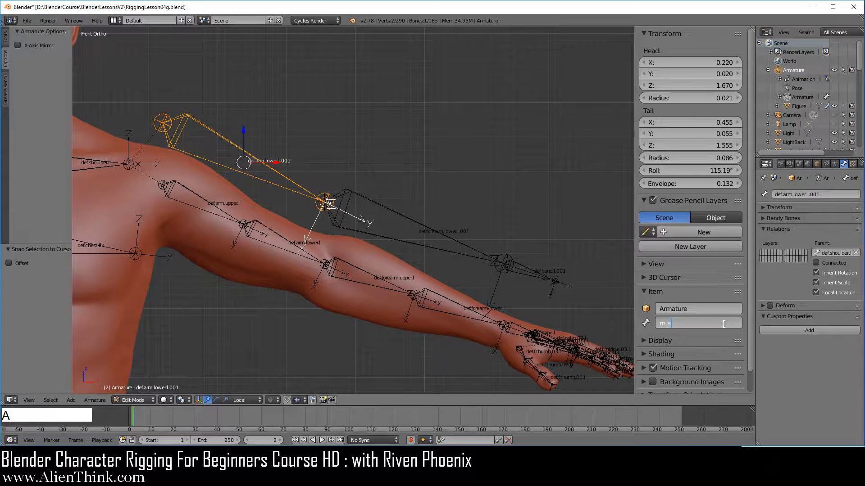
{"action": "type", "text": "rm.fk.l"}
{"action": "key", "text": "Return"}
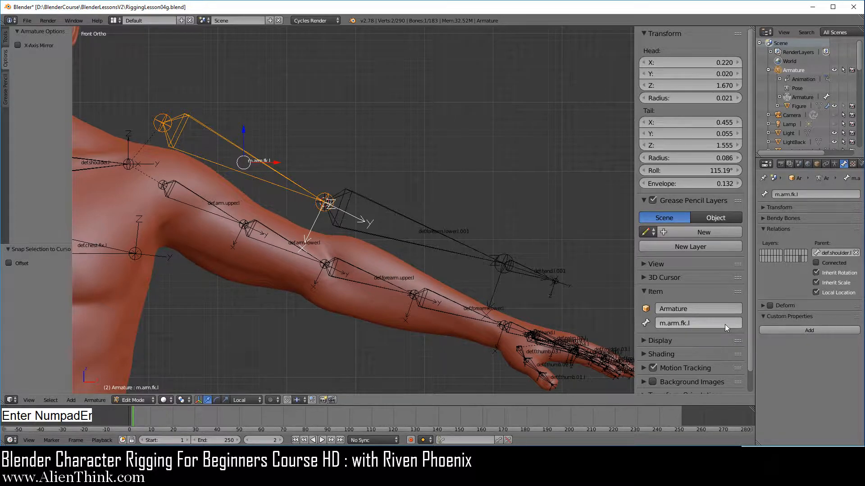
Rename the duplicated forearm bone def.forearm.lower.l.001 as m.forearm.fk.l
{"action": "right_click", "coordinate": [431, 231]}
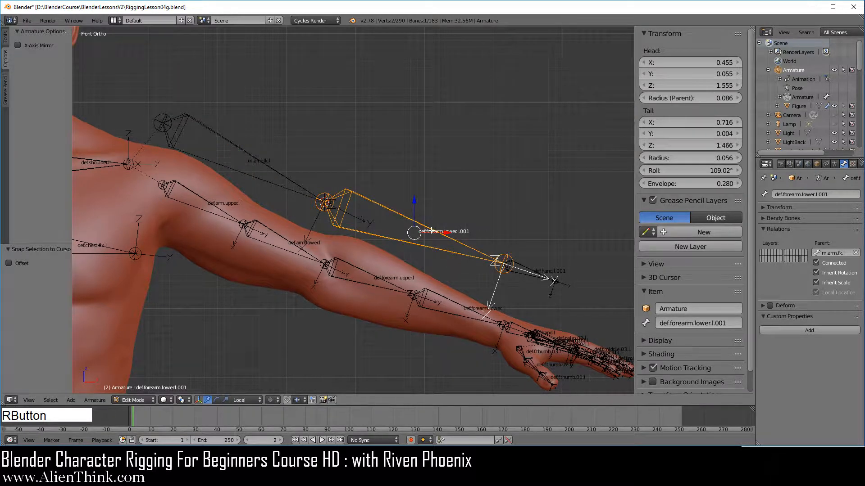
{"action": "left_click", "coordinate": [723, 324]}
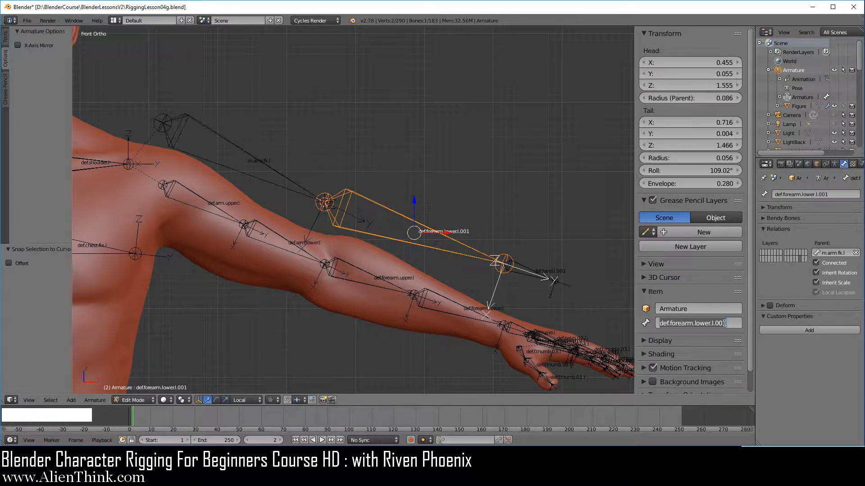
{"action": "type", "text": "m.for"}
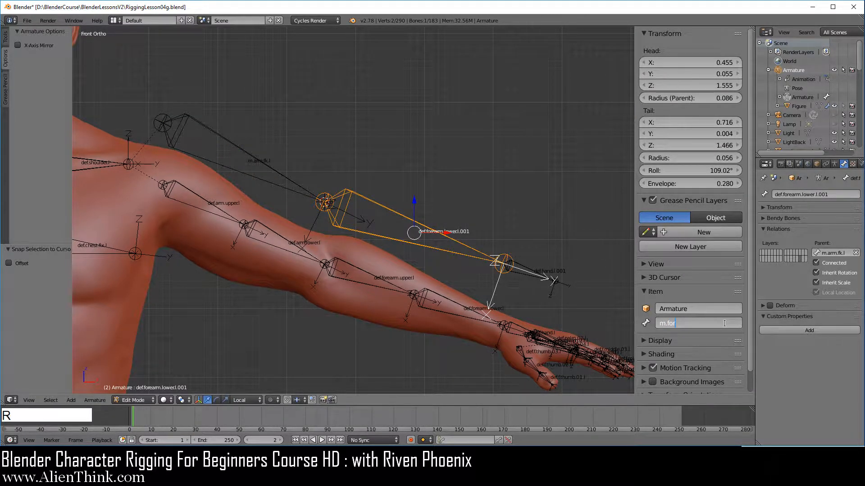
{"action": "type", "text": "earm.fk.l"}
{"action": "key", "text": "Return"}
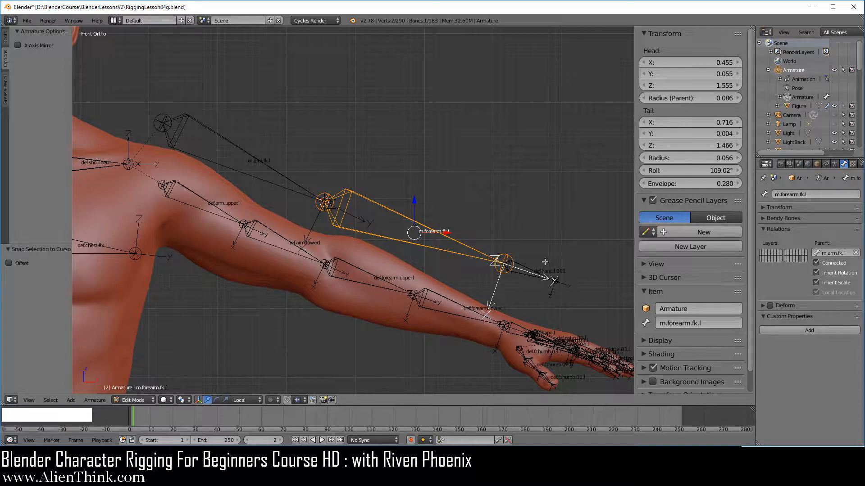
Rename the duplicated hand bone def.hand.l.001 as m.hand.fk.l
{"action": "right_click", "coordinate": [533, 270]}
{"action": "left_click", "coordinate": [726, 328]}
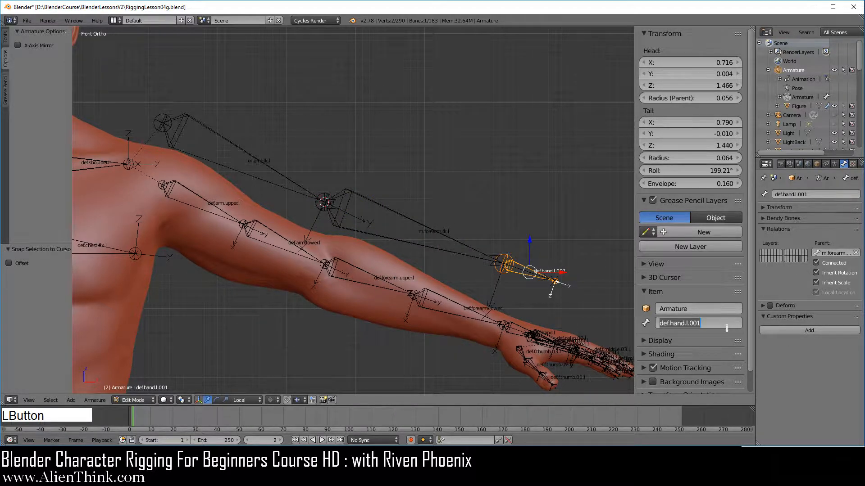
{"action": "type", "text": "m."}
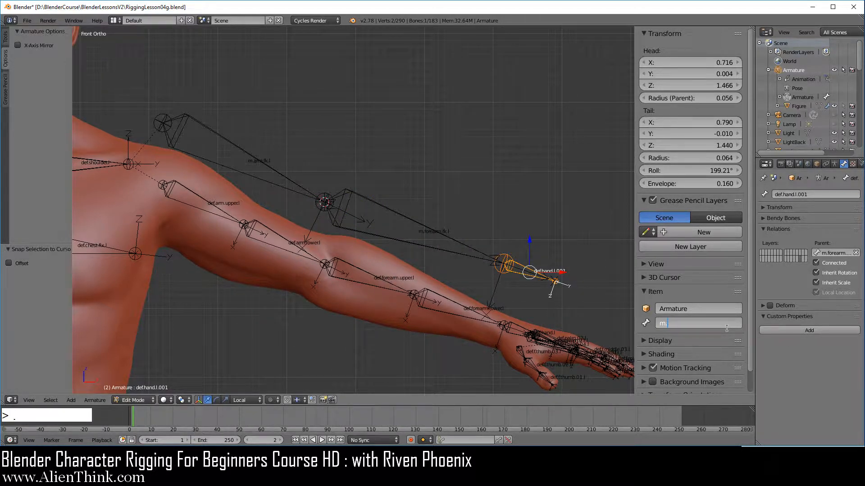
{"action": "type", "text": "hand.fk.l"}
{"action": "key", "text": "Return"}
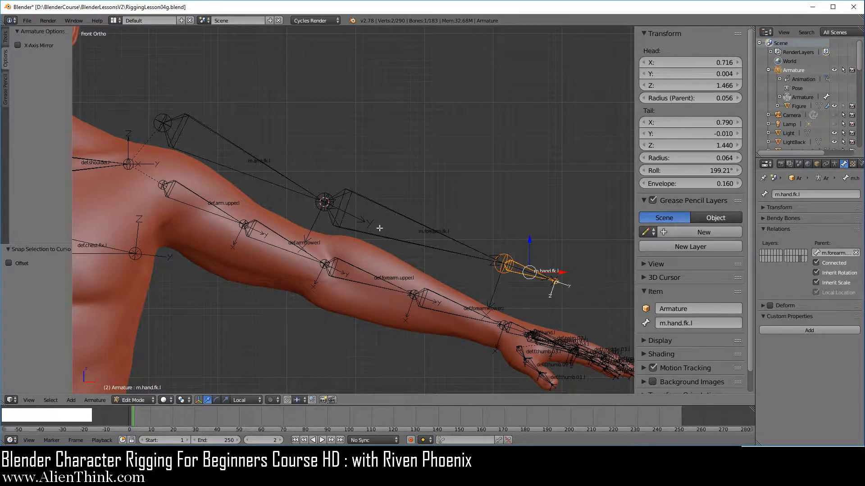
Clear the shoulder parent from the m.arm.fk.l bone
{"action": "right_click", "coordinate": [236, 147]}
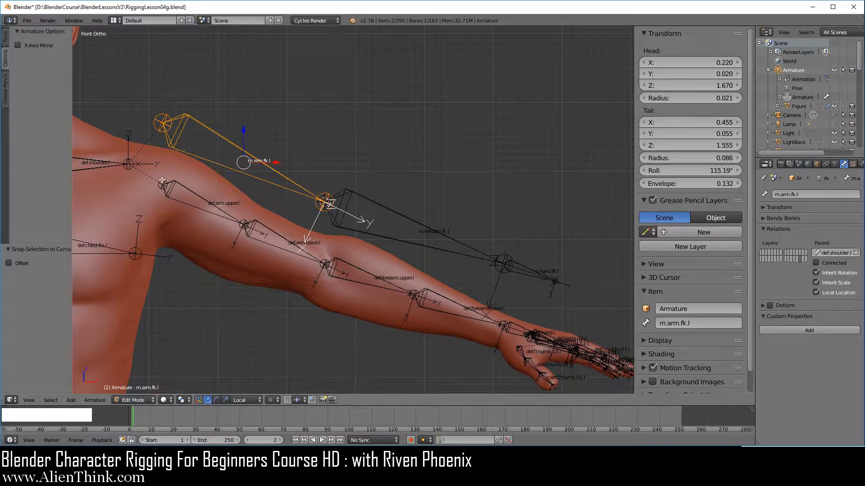
{"action": "left_click", "coordinate": [856, 253]}
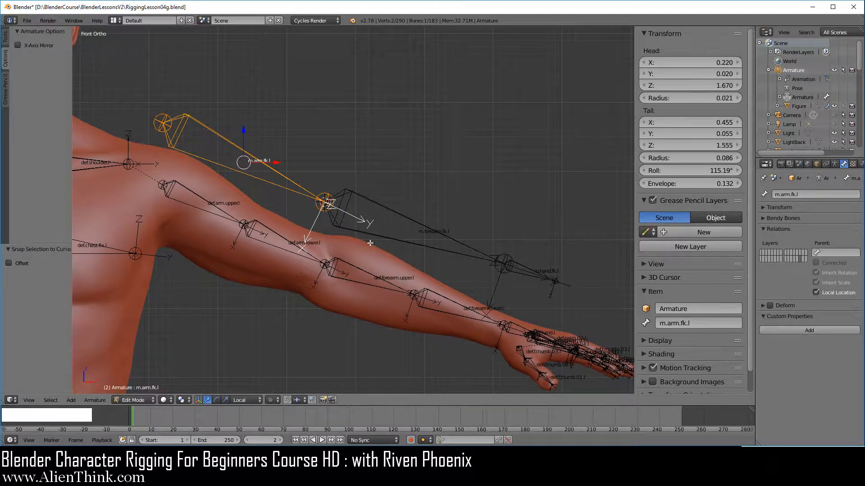
Duplicate the m.arm.fk.l, m.forearm.fk.l and m.hand.fk.l bones and raise the copies 0.07 along Z
{"action": "key", "text": "shift"}
{"action": "right_click", "coordinate": [428, 223], "text": "shift"}
{"action": "right_click", "coordinate": [524, 269], "text": "shift"}
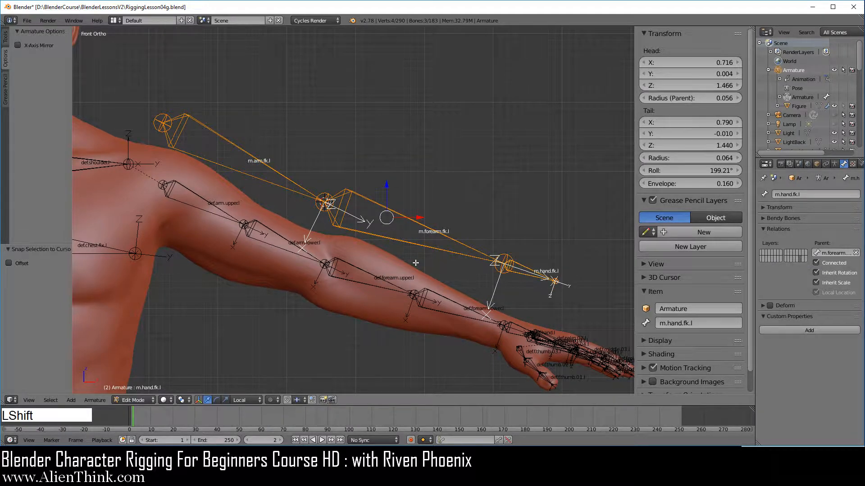
{"action": "key", "text": "shift+d"}
{"action": "right_click", "coordinate": [448, 196]}
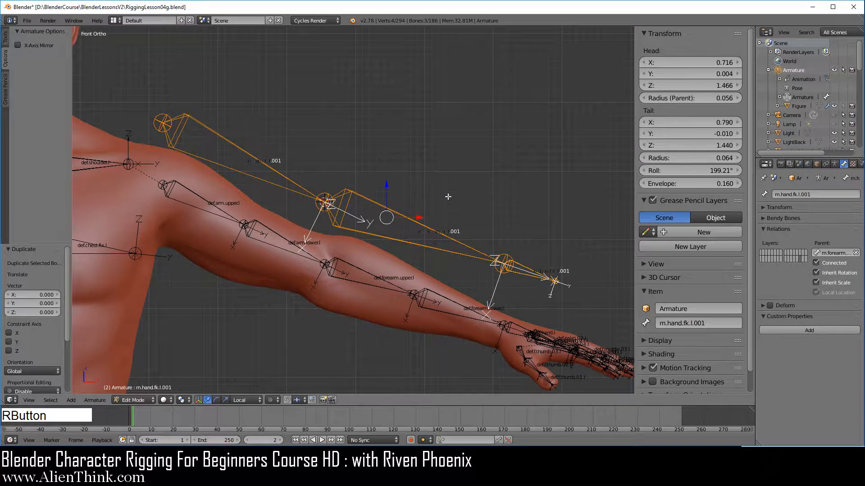
{"action": "left_click_drag", "start_coordinate": [386, 185], "coordinate": [387, 136], "text": "ctrl"}
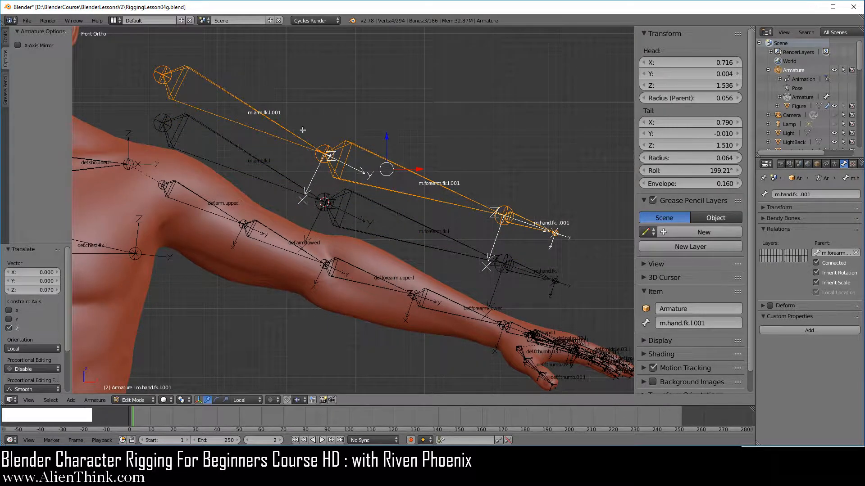
Rename the hand bone of the raised duplicate chain, m.hand.fk.l.001, as hand.touch.fk.l
{"action": "middle_click_drag", "start_coordinate": [305, 171], "coordinate": [299, 198], "text": "shift"}
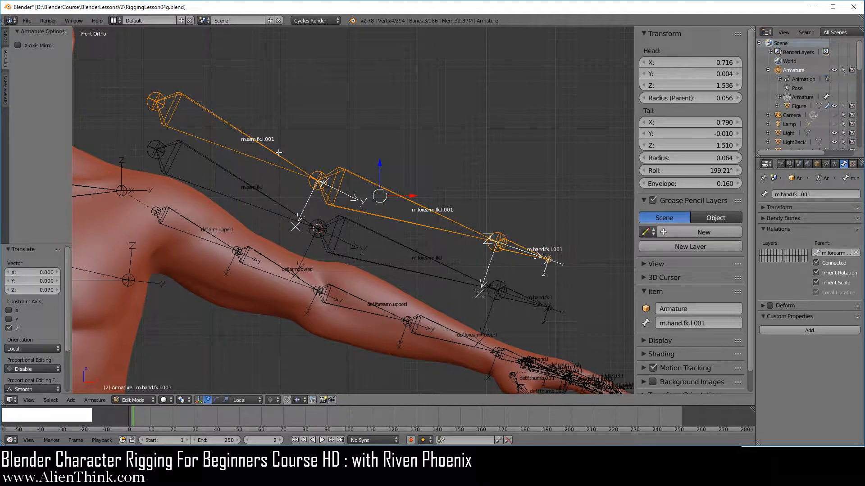
{"action": "right_click", "coordinate": [279, 153]}
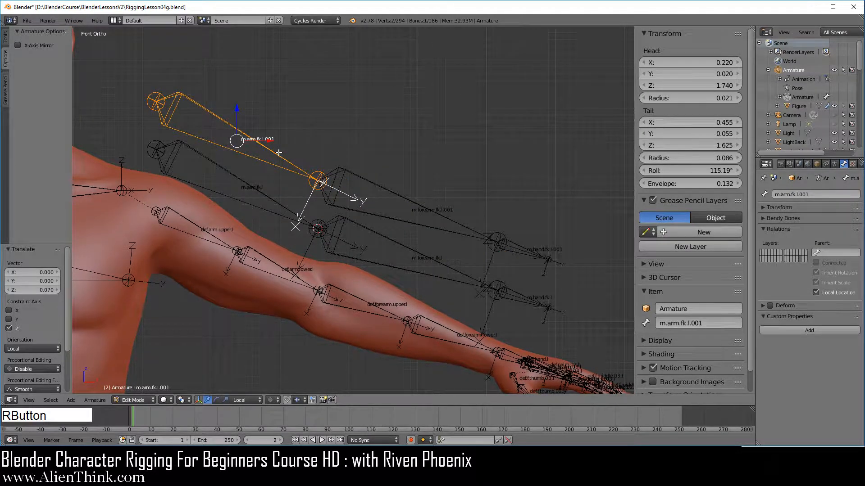
{"action": "right_click", "coordinate": [487, 242]}
{"action": "right_click", "coordinate": [522, 247]}
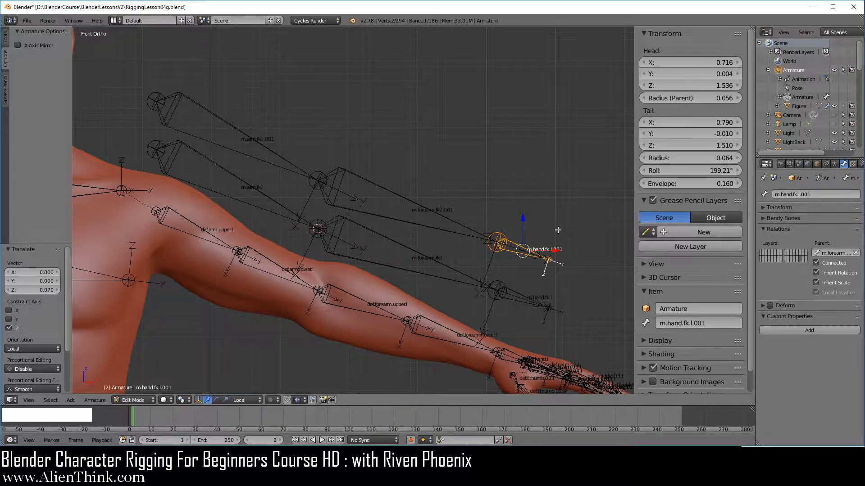
{"action": "left_click", "coordinate": [717, 324]}
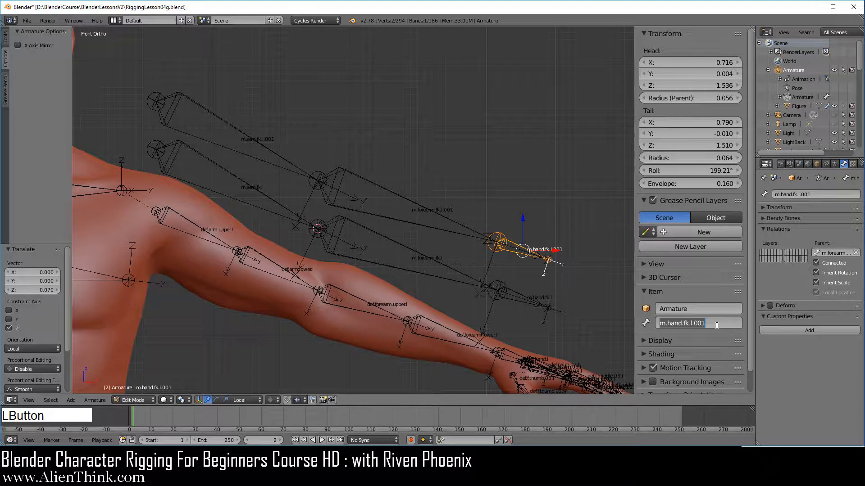
{"action": "type", "text": "h"}
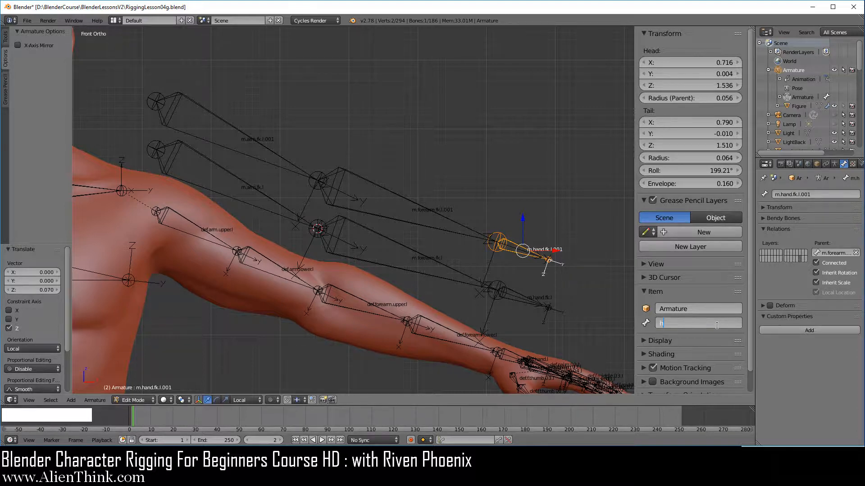
{"action": "type", "text": "and.touch.fk.l"}
{"action": "key", "text": "Return"}
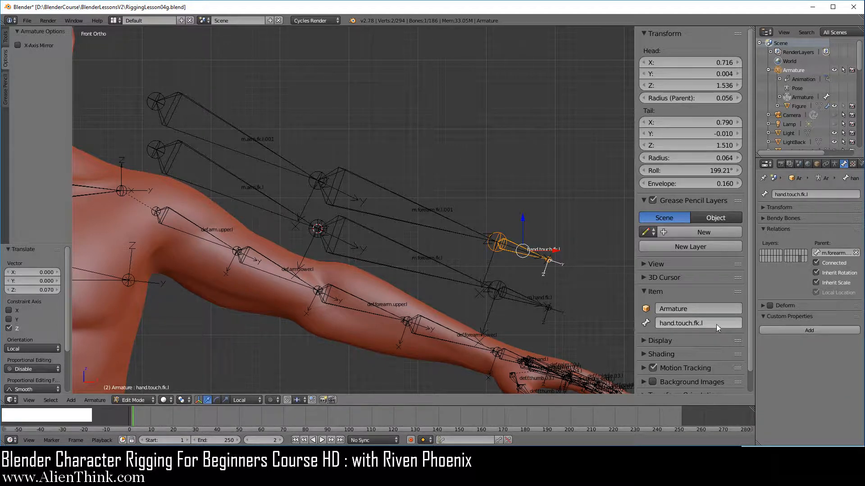
Rename the forearm bone of the raised duplicate chain, m.forearm.fk.l.001, as forearm.touch.fk.l
{"action": "right_click", "coordinate": [456, 224]}
{"action": "left_click", "coordinate": [714, 322]}
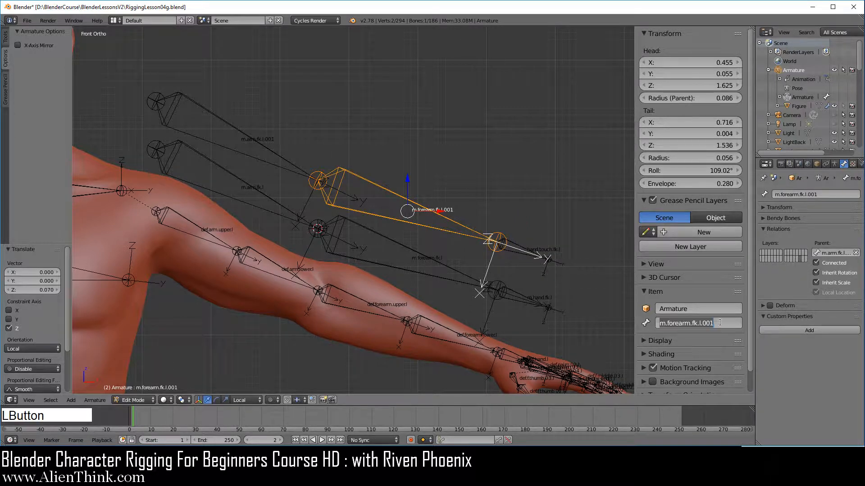
{"action": "type", "text": "f"}
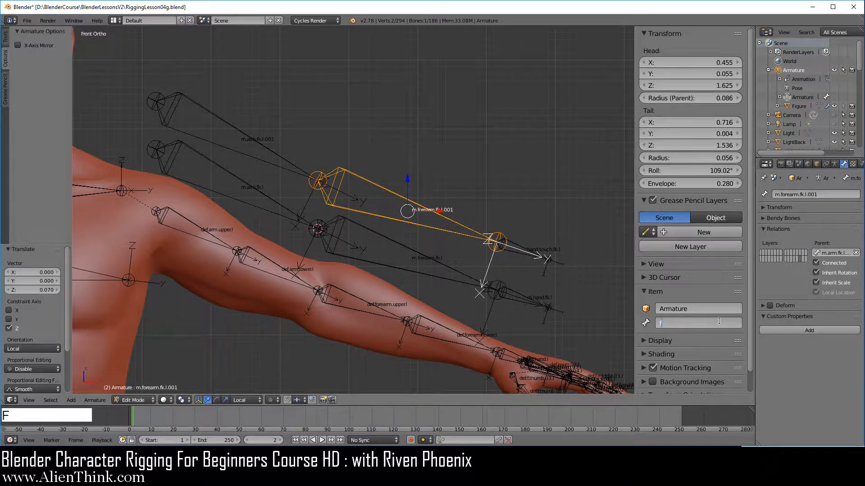
{"action": "type", "text": "orearm.touch.fk.l"}
{"action": "key", "text": "Return"}
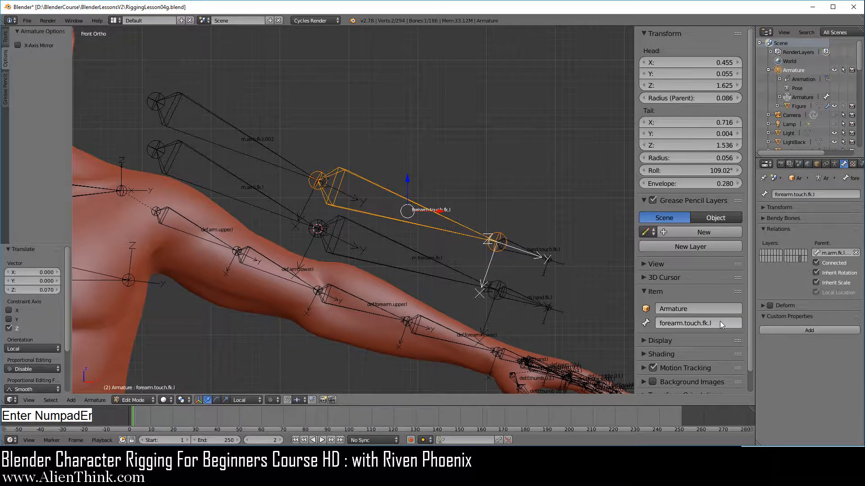
Rename the upper arm bone of the raised duplicate chain, m.arm.fk.l.001, as arm.touch.fk.l
{"action": "right_click", "coordinate": [284, 160]}
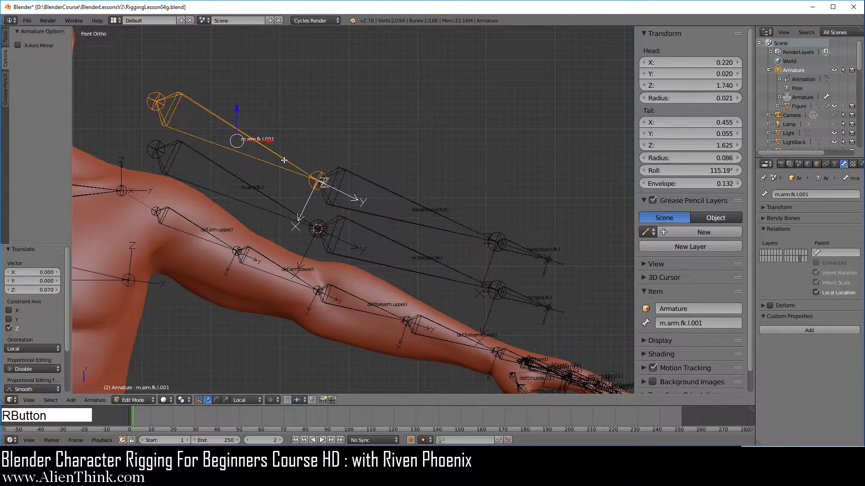
{"action": "left_click", "coordinate": [710, 320]}
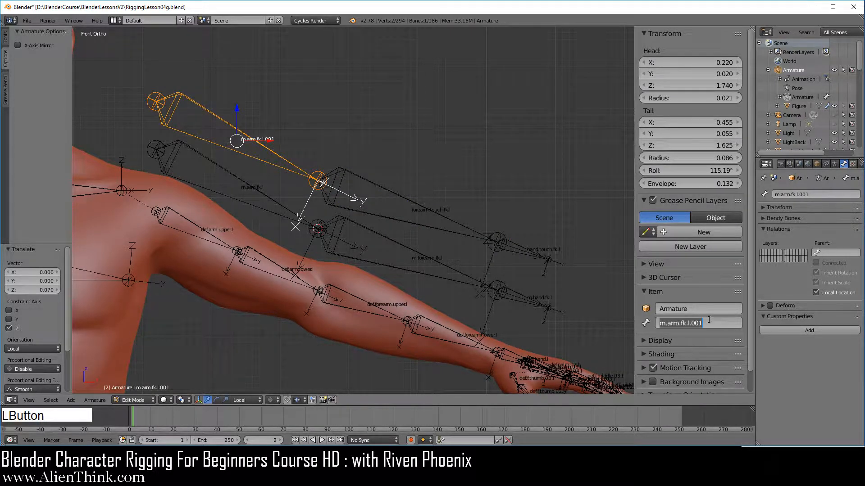
{"action": "type", "text": "arm"}
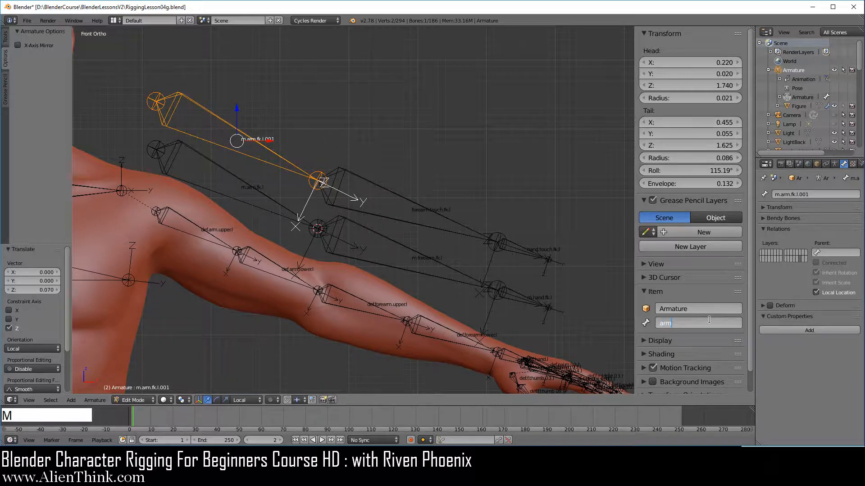
{"action": "type", "text": ".touch.fk.l"}
{"action": "key", "text": "Return"}
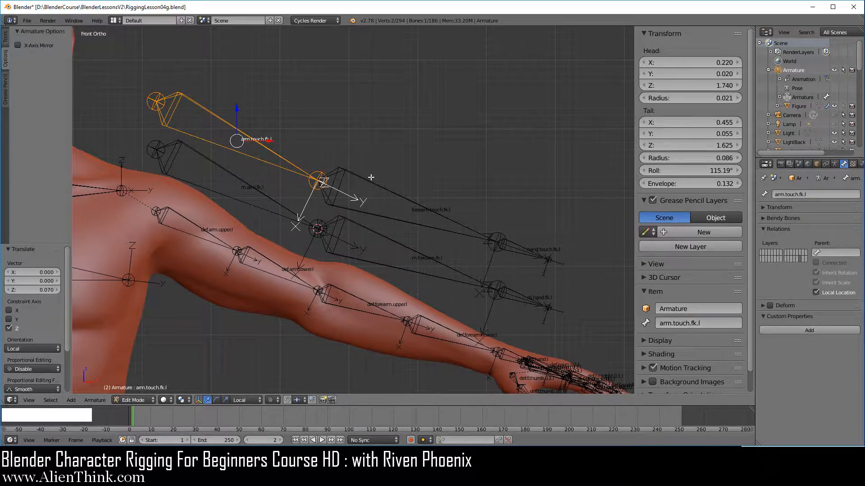
Duplicate the arm.touch.fk.l, forearm.touch.fk.l and hand.touch.fk.l bones and raise the copies 0.07 along Z
{"action": "right_click", "coordinate": [391, 194], "text": "shift"}
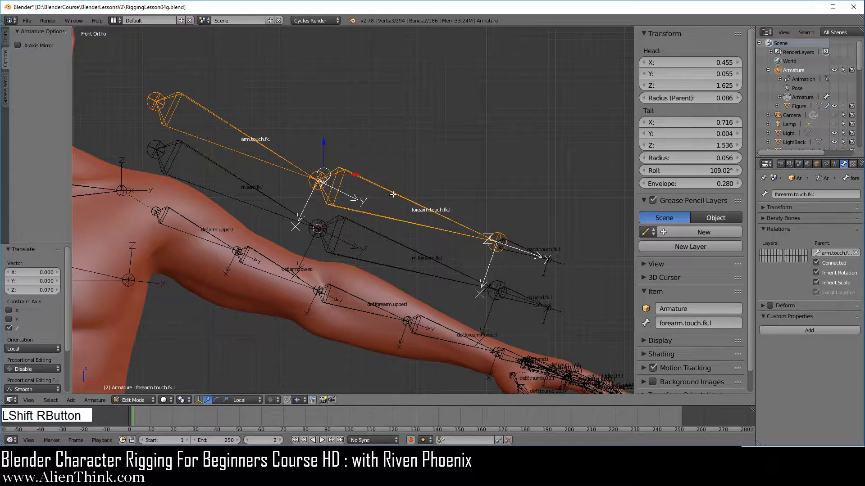
{"action": "right_click", "coordinate": [527, 246], "text": "shift"}
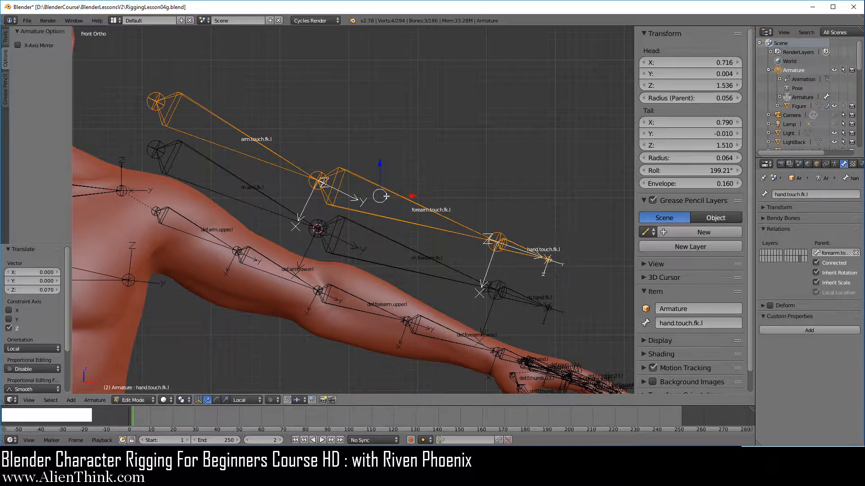
{"action": "key", "text": "shift+d"}
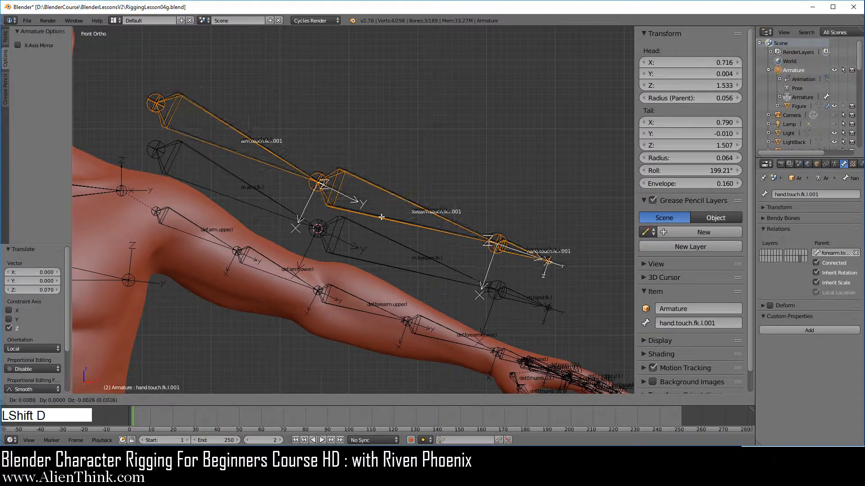
{"action": "right_click", "coordinate": [386, 189]}
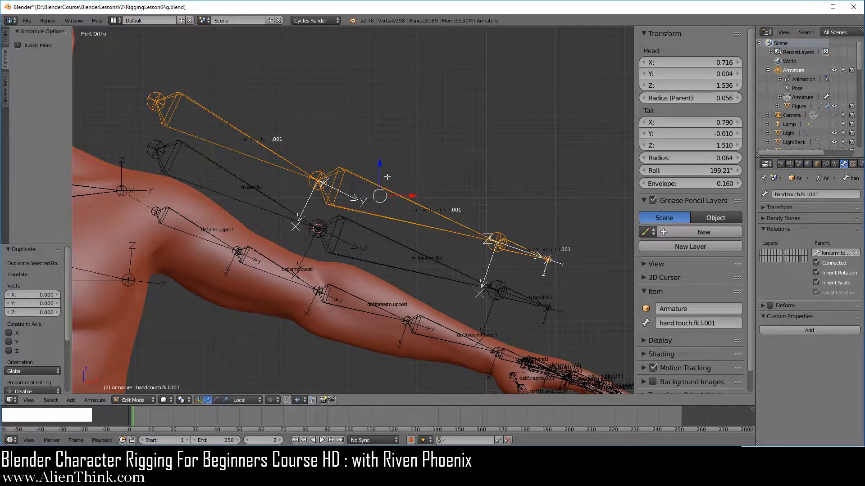
{"action": "left_click_drag", "start_coordinate": [380, 163], "coordinate": [383, 115], "text": "ctrl"}
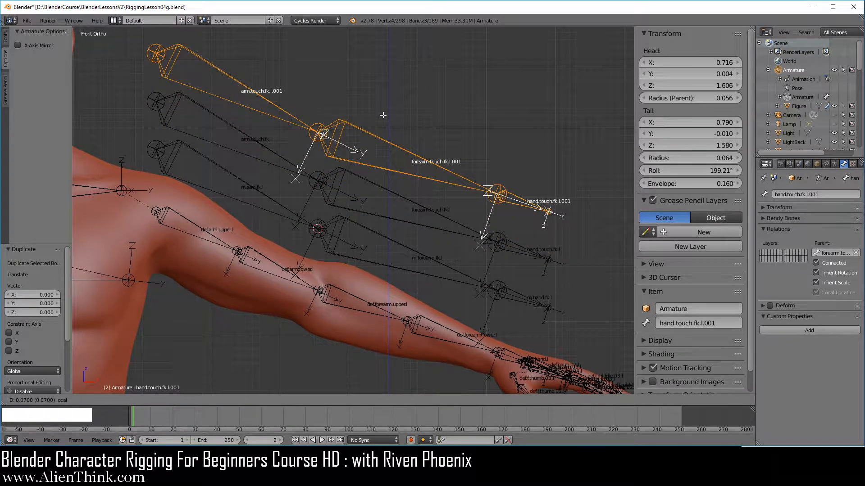
Rename the upper arm bone of the newest duplicate chain, arm.touch.fk.l.001, as m.arm.ik.l
{"action": "right_click", "coordinate": [270, 102]}
{"action": "left_click", "coordinate": [720, 323]}
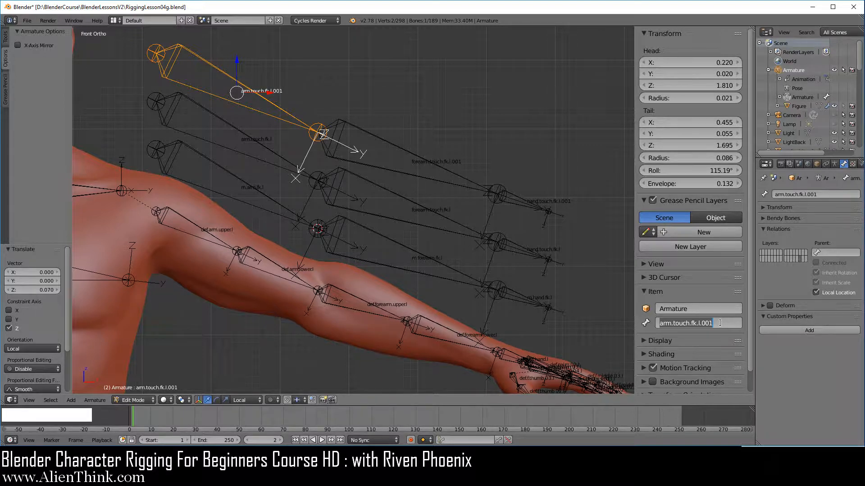
{"action": "type", "text": "m.arm"}
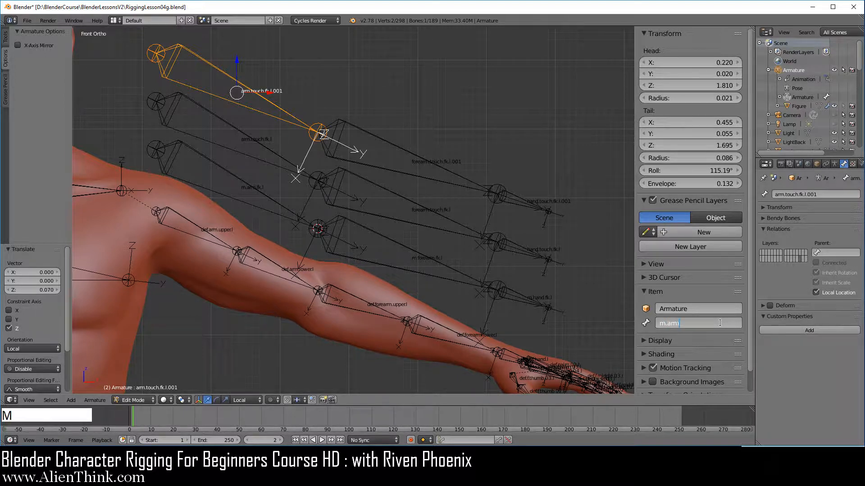
{"action": "type", "text": ".ik.l"}
{"action": "key", "text": "Return"}
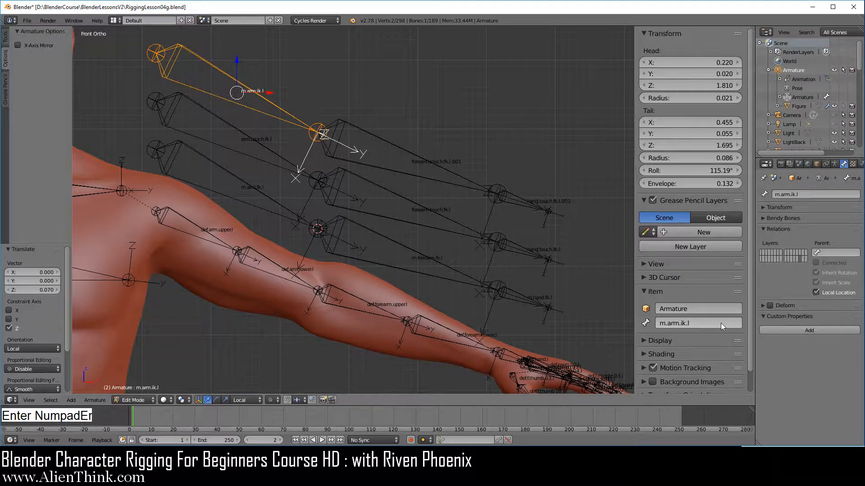
Rename the forearm bone of the newest duplicate chain, forearm.touch.fk.l.001, as m.forearm.ik.l
{"action": "right_click", "coordinate": [455, 153]}
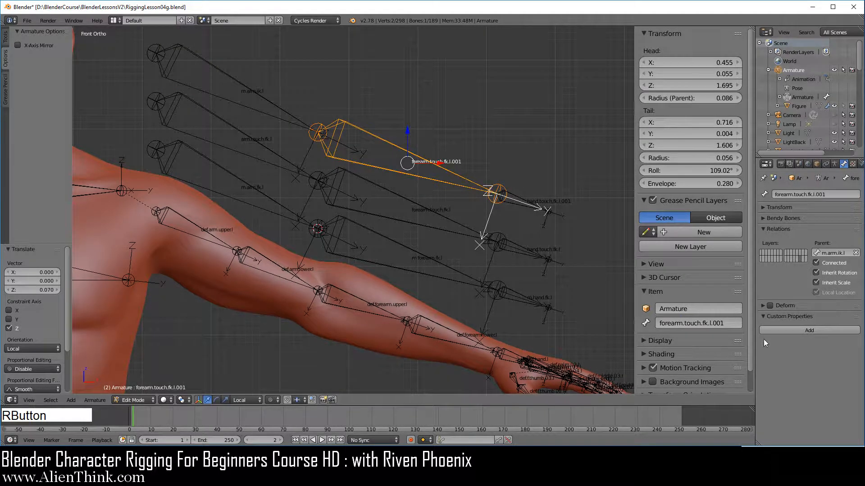
{"action": "left_click", "coordinate": [726, 323]}
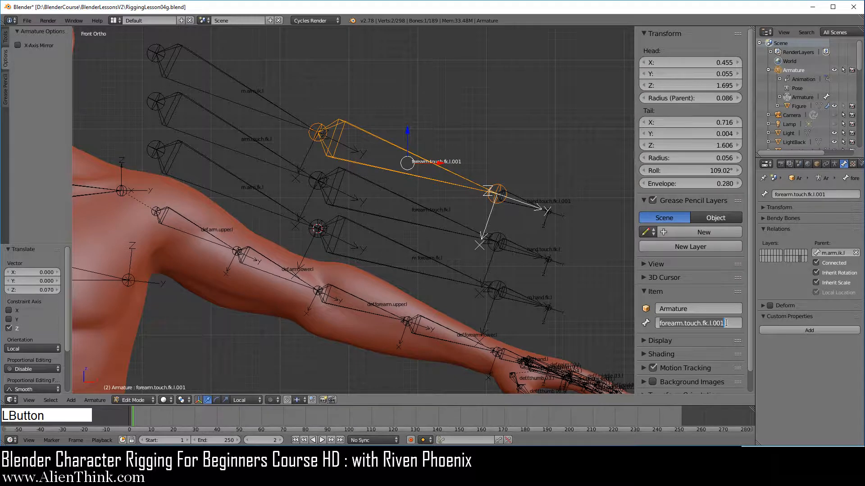
{"action": "type", "text": "m.f"}
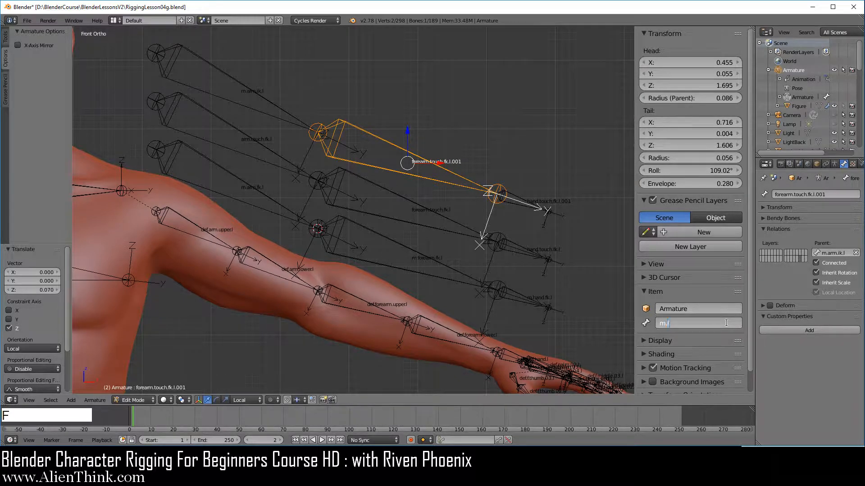
{"action": "type", "text": "orearm.ik.l"}
{"action": "key", "text": "Return"}
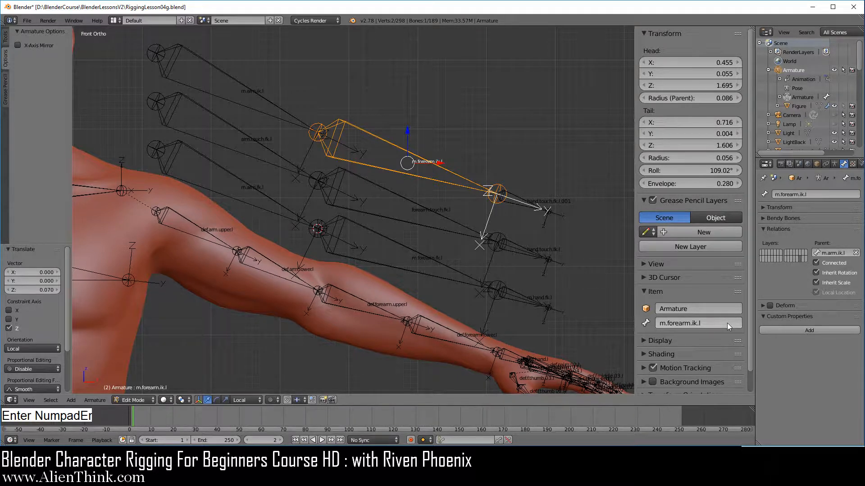
Rename the hand bone of the newest duplicate chain, hand.touch.fk.l.001, as hand.touch.ik.l
{"action": "right_click", "coordinate": [517, 204]}
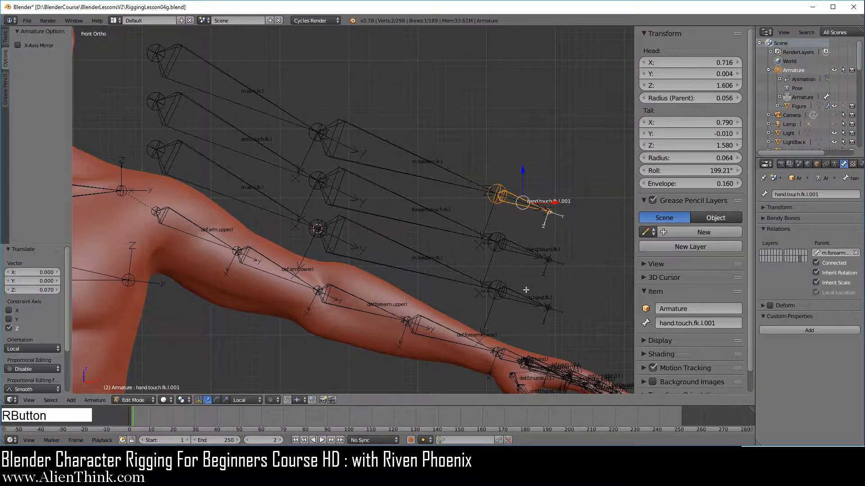
{"action": "left_click", "coordinate": [703, 324]}
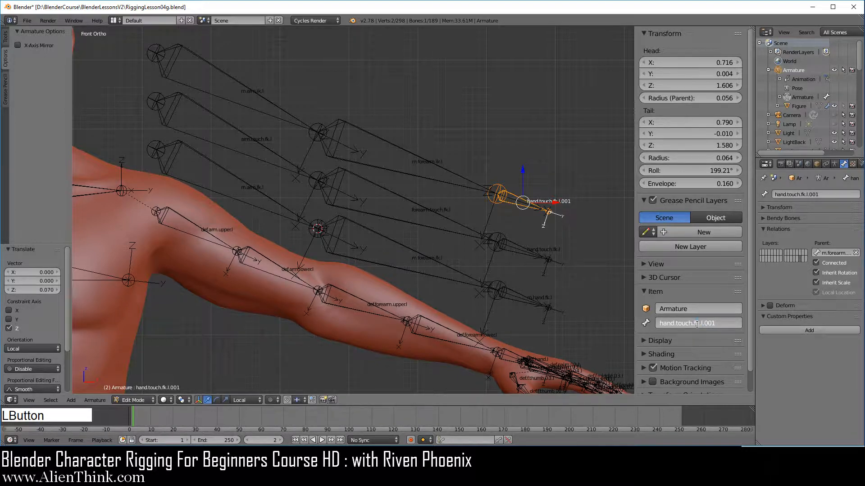
{"action": "left_click_drag", "start_coordinate": [696, 324], "coordinate": [726, 324]}
{"action": "key", "text": "BackSpace"}
{"action": "type", "text": "ik.l"}
{"action": "key", "text": "Return"}
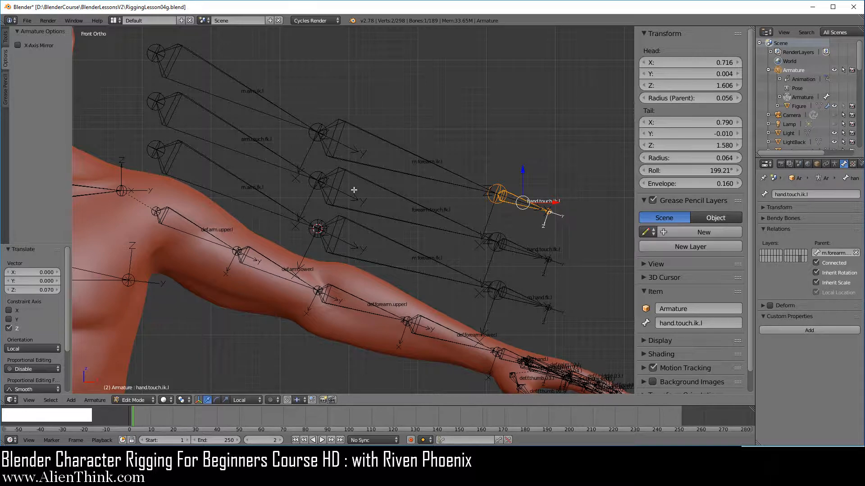
Save the file under the name RiggingLesson04h.blend in the BlenderLessonsV2 folder, overwriting the existing file
{"action": "left_click", "coordinate": [27, 20]}
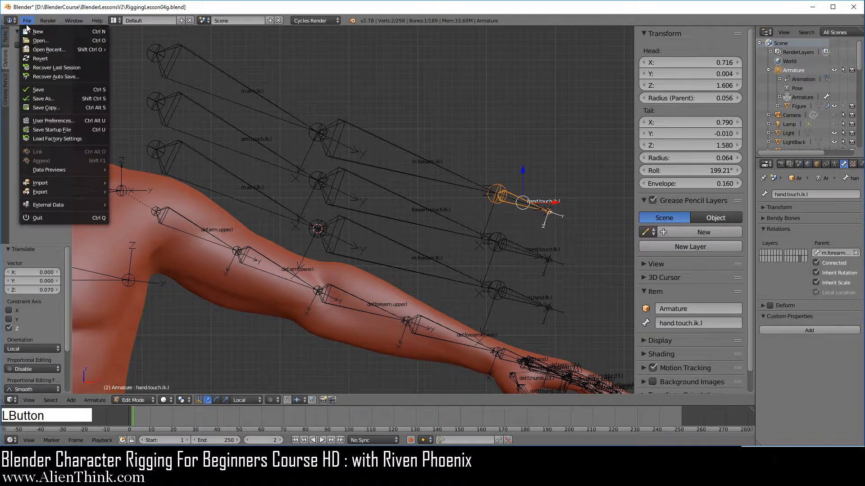
{"action": "left_click", "coordinate": [52, 97]}
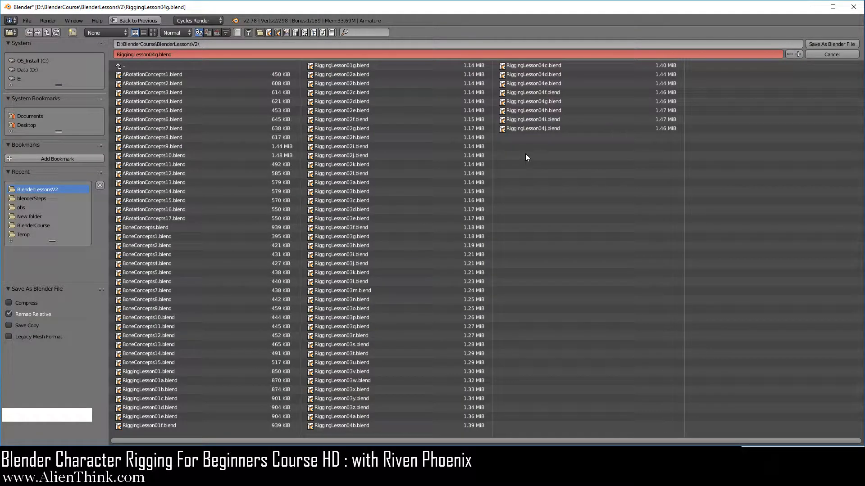
{"action": "left_click", "coordinate": [555, 111]}
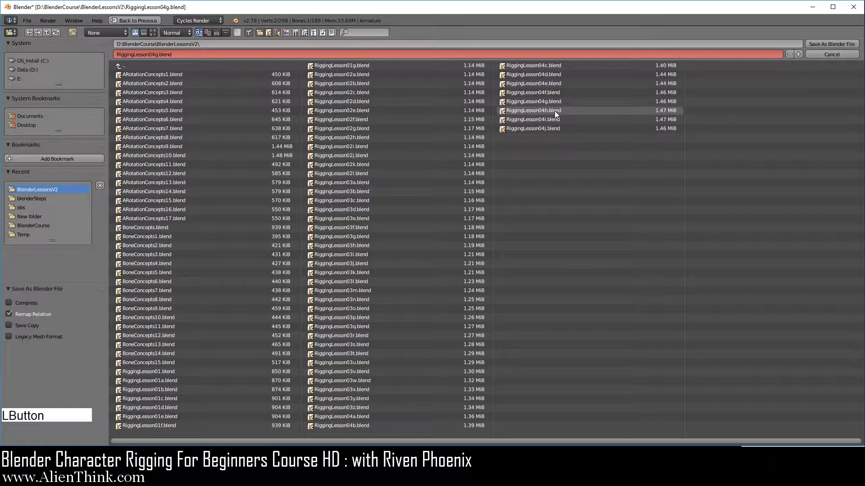
{"action": "left_click", "coordinate": [823, 44]}
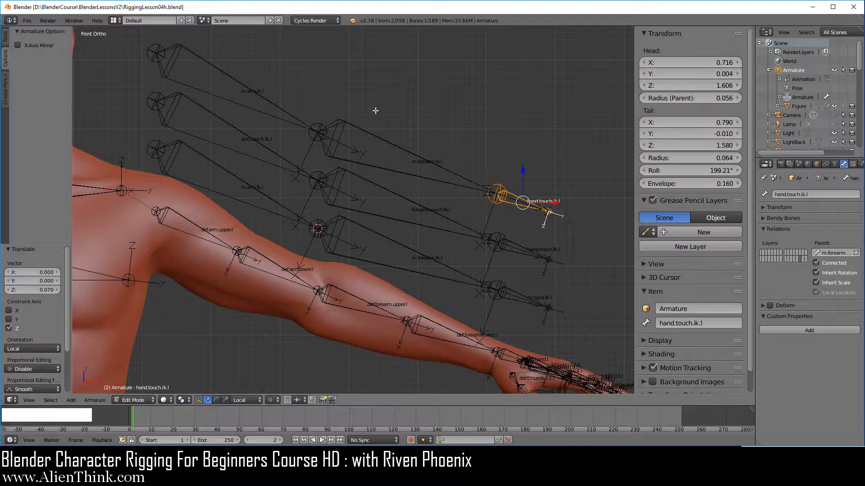
Move the IK chain bones m.arm.ik.l, m.forearm.ik.l and hand.touch.ik.l to bone layer 16
{"action": "right_click", "coordinate": [291, 117]}
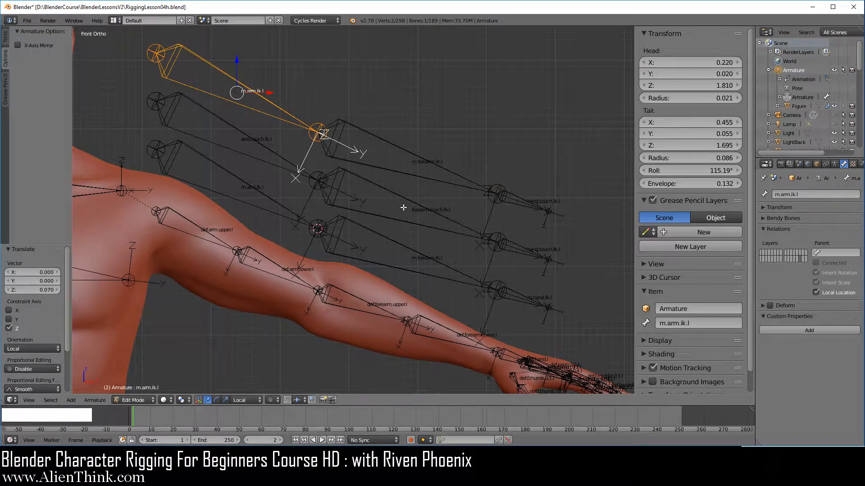
{"action": "right_click", "coordinate": [409, 153], "text": "shift"}
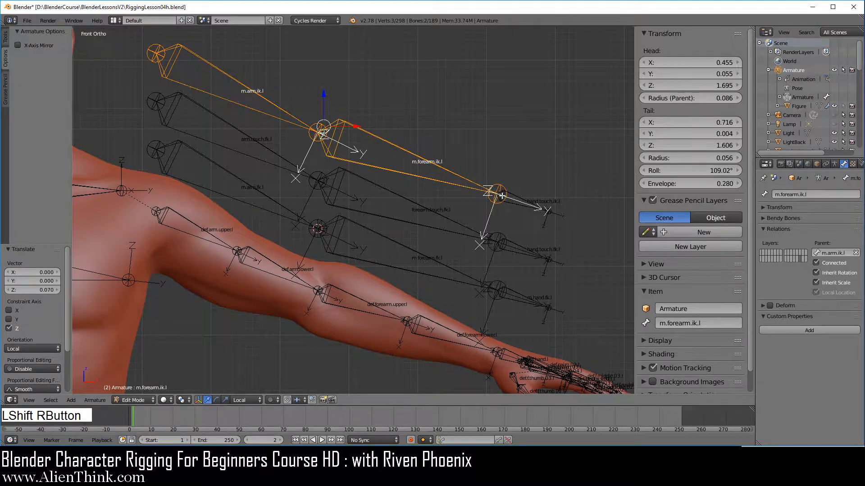
{"action": "right_click", "coordinate": [519, 198], "text": "shift"}
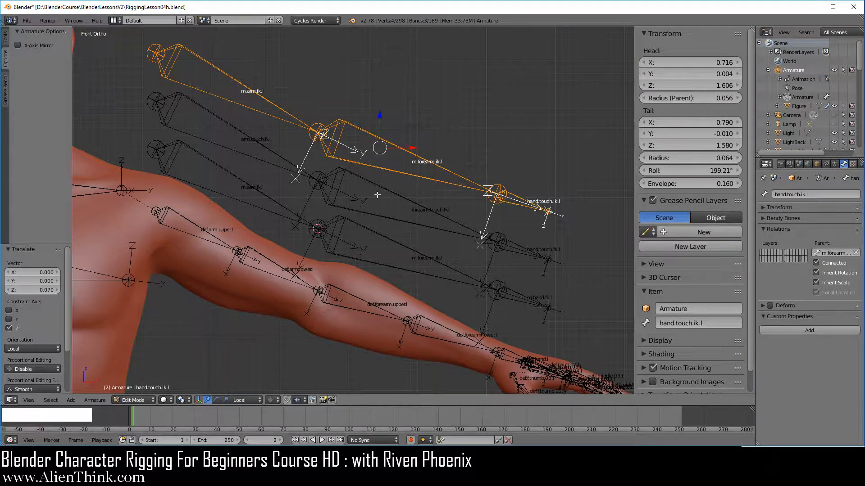
{"action": "key", "text": "m"}
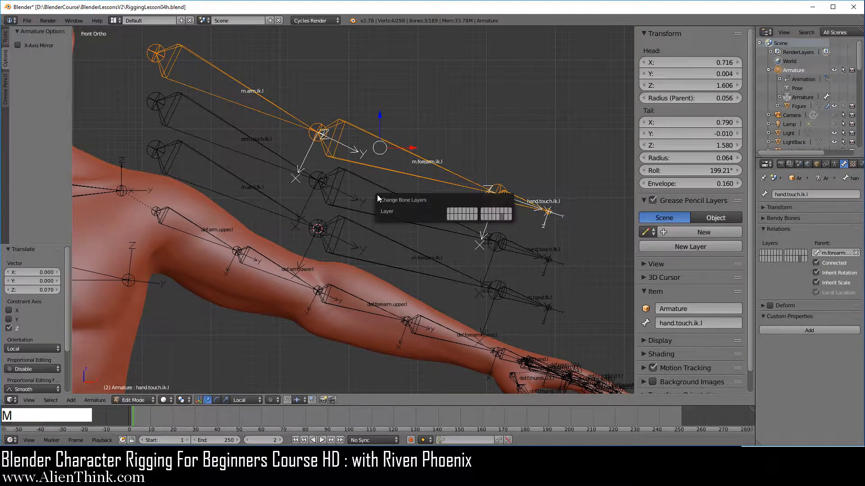
{"action": "left_click", "coordinate": [509, 210]}
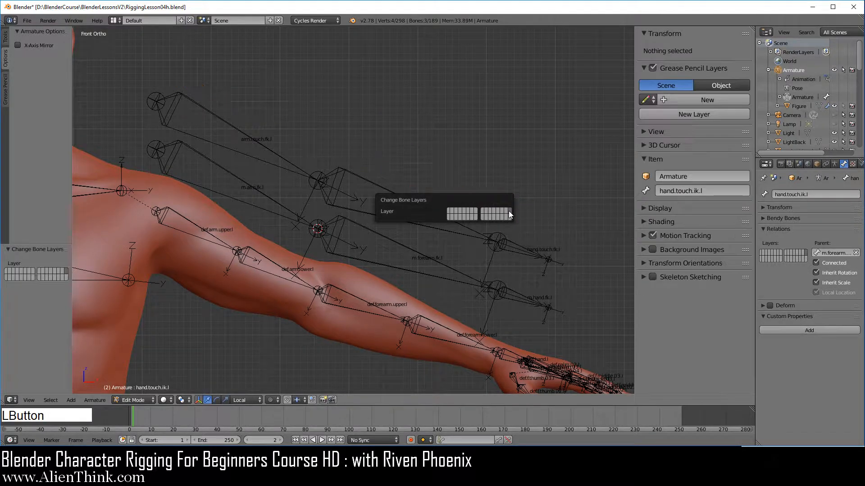
Move the touch chain bones arm.touch.fk.l, forearm.touch.fk.l and hand.touch.fk.l to bone layer 32
{"action": "right_click", "coordinate": [279, 156]}
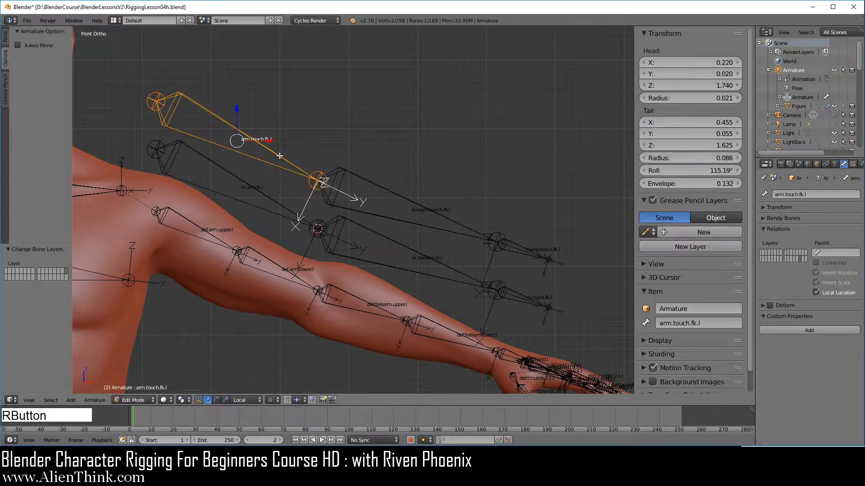
{"action": "right_click", "coordinate": [412, 197], "text": "shift"}
{"action": "right_click", "coordinate": [521, 243], "text": "shift"}
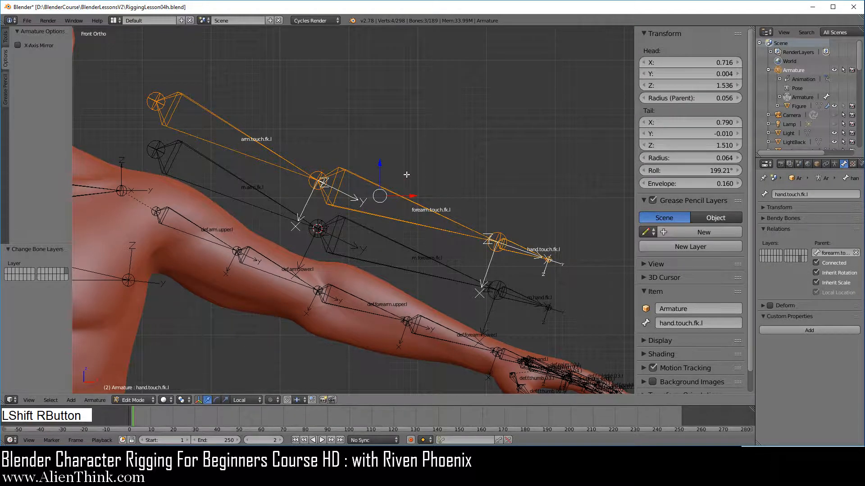
{"action": "key", "text": "m"}
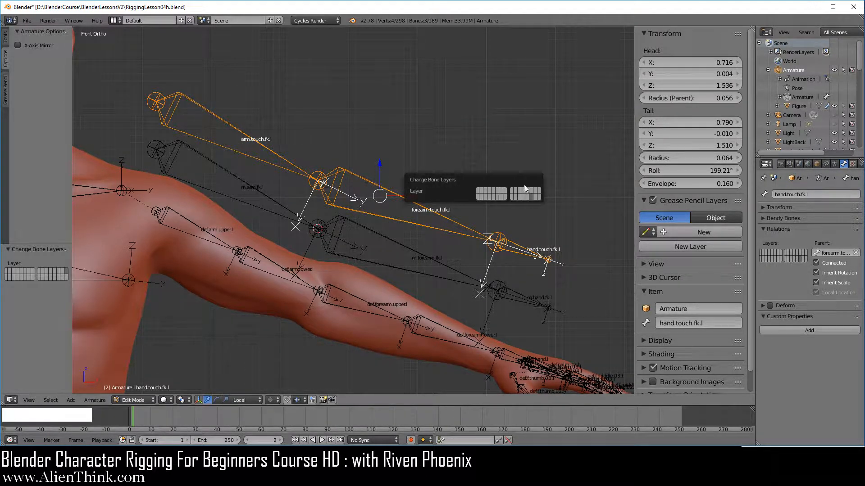
{"action": "left_click", "coordinate": [538, 196]}
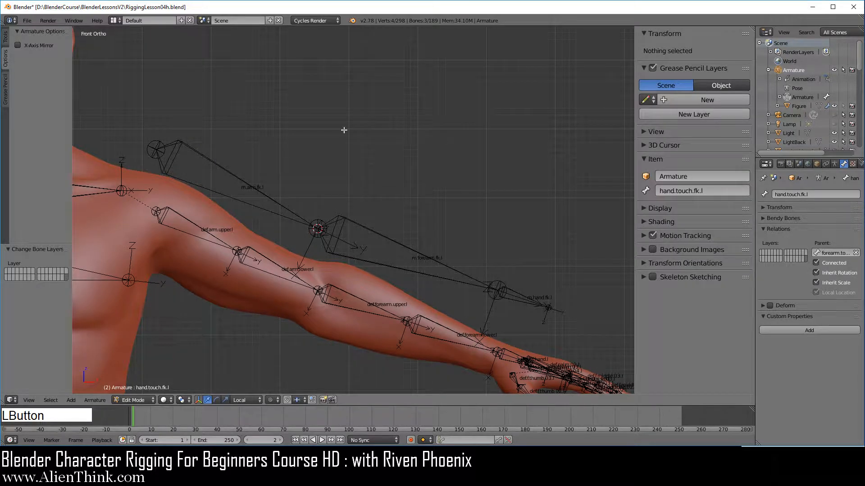
Move the m chain bones m.arm.fk.l, m.forearm.fk.l and m.hand.fk.l to bone layer 31
{"action": "right_click", "coordinate": [279, 204]}
{"action": "right_click", "coordinate": [459, 273], "text": "shift"}
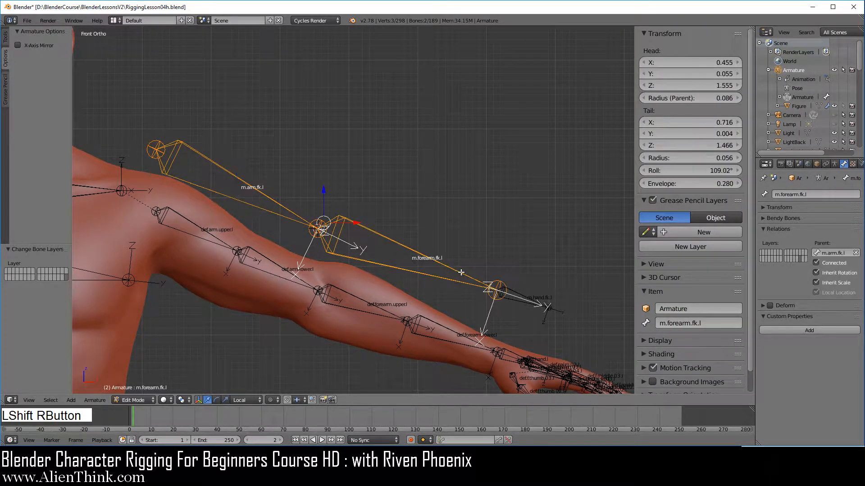
{"action": "right_click", "coordinate": [522, 293], "text": "shift"}
{"action": "key", "text": "m"}
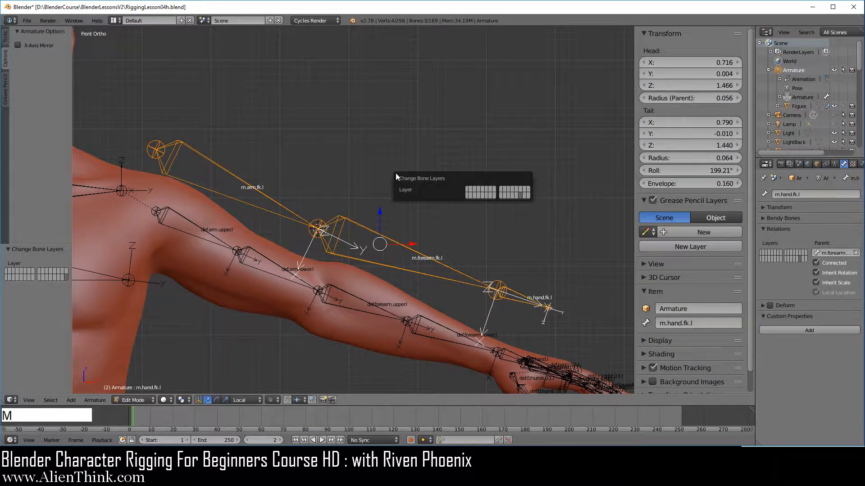
{"action": "left_click", "coordinate": [524, 197]}
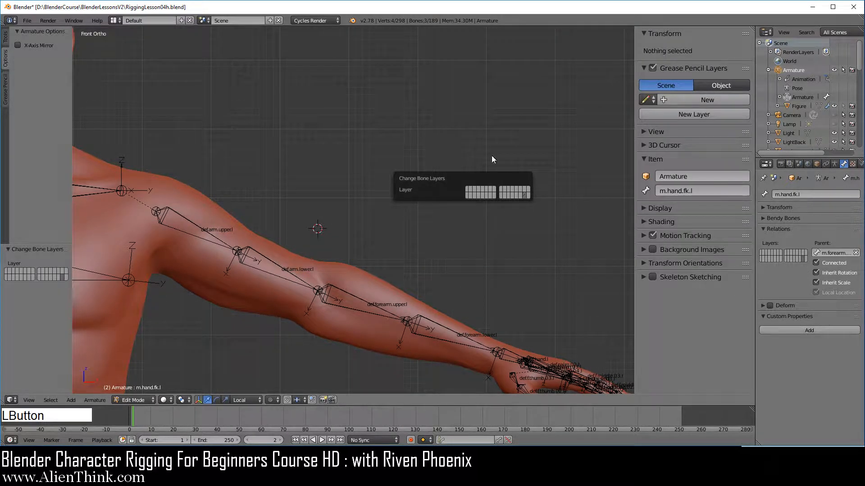
Turn on the armature layers holding the m FK, touch FK and IK arm chains, and select the m.arm.fk.l bone
{"action": "left_click", "coordinate": [835, 165]}
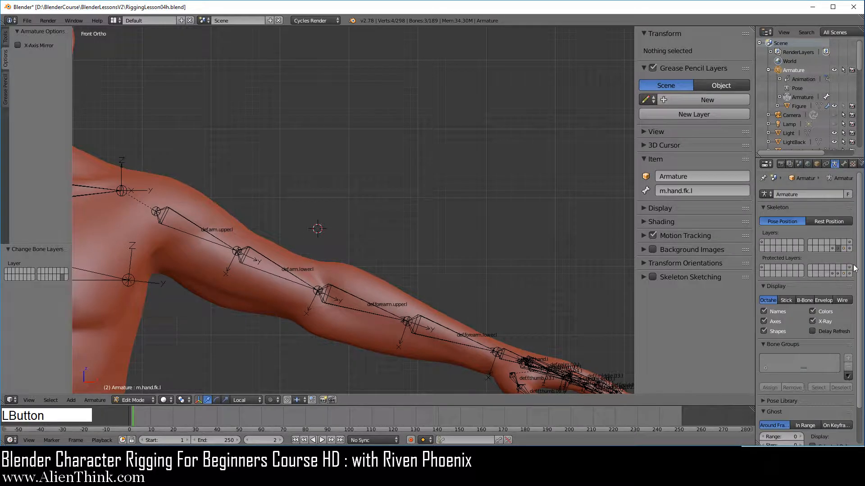
{"action": "left_click", "coordinate": [850, 244], "text": "shift"}
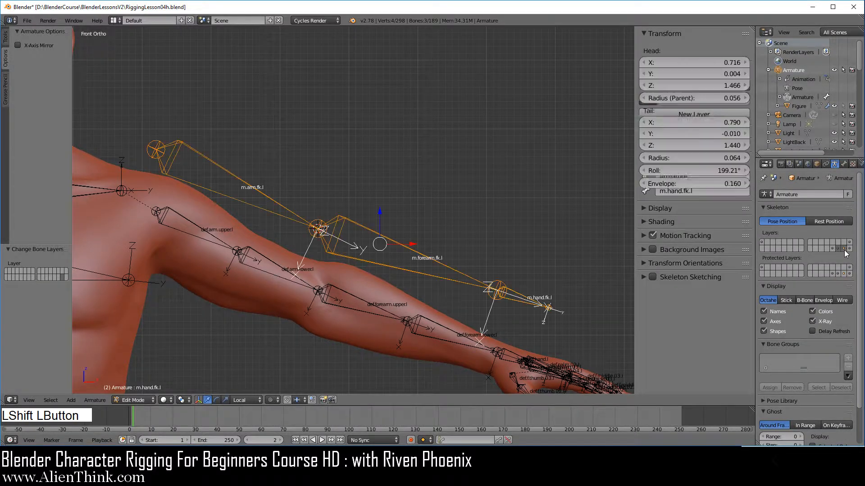
{"action": "left_click", "coordinate": [850, 243], "text": "shift"}
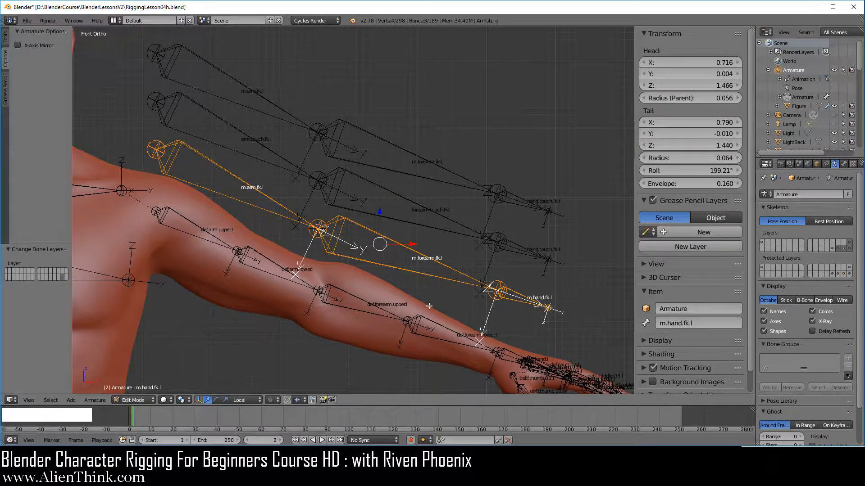
{"action": "right_click", "coordinate": [277, 202]}
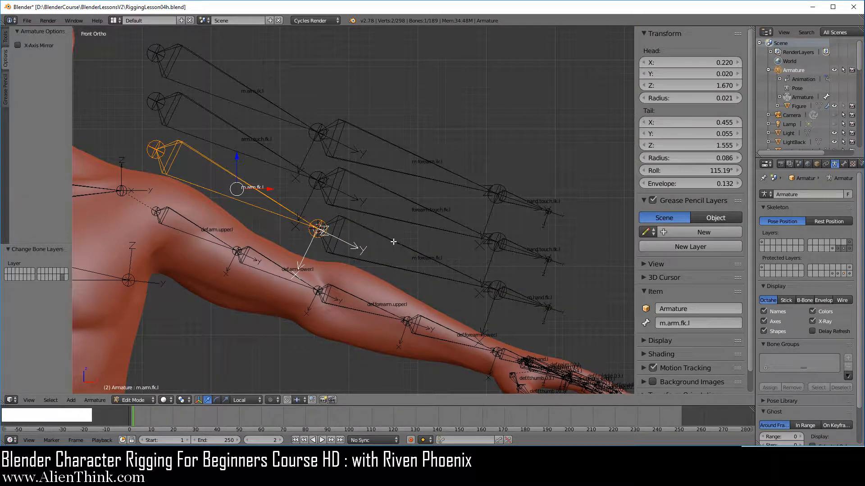
In Pose Mode, add a Copy Transforms constraint to def.hand.l with m.hand.fk.l as its target
{"action": "left_click", "coordinate": [133, 400]}
{"action": "left_click", "coordinate": [133, 371]}
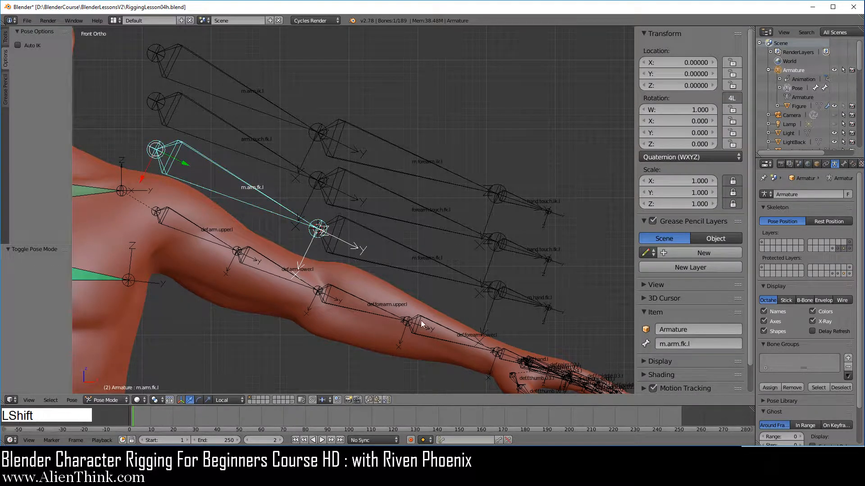
{"action": "middle_click_drag", "start_coordinate": [420, 320], "coordinate": [328, 225], "text": "shift"}
{"action": "scroll", "coordinate": [400, 229], "scroll_direction": "up", "scroll_amount": 4}
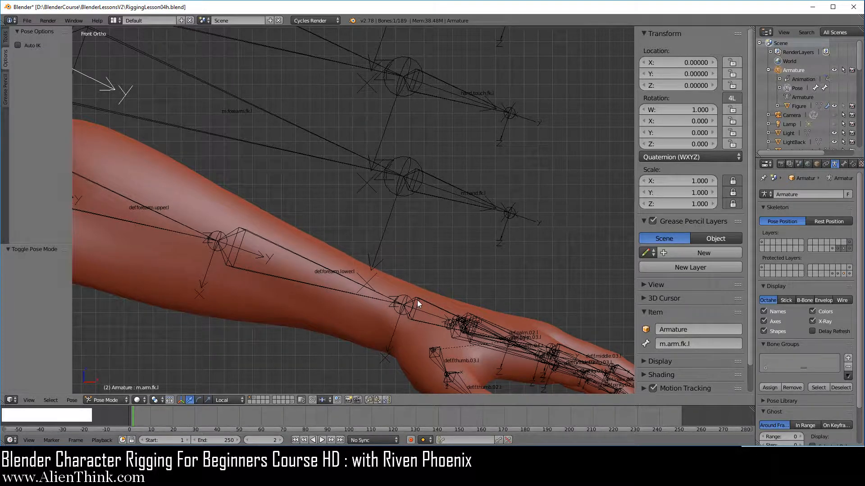
{"action": "right_click", "coordinate": [442, 201]}
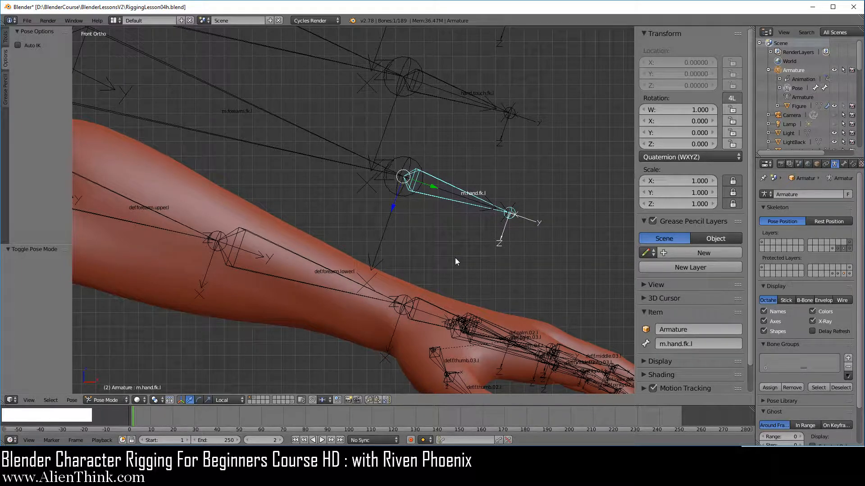
{"action": "key", "text": "shift"}
{"action": "right_click", "coordinate": [437, 303], "text": "shift"}
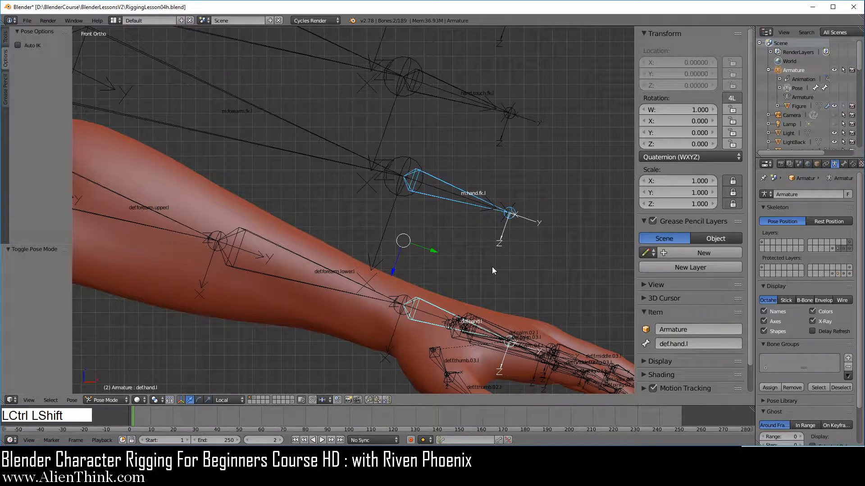
{"action": "key", "text": "ctrl+shift+c"}
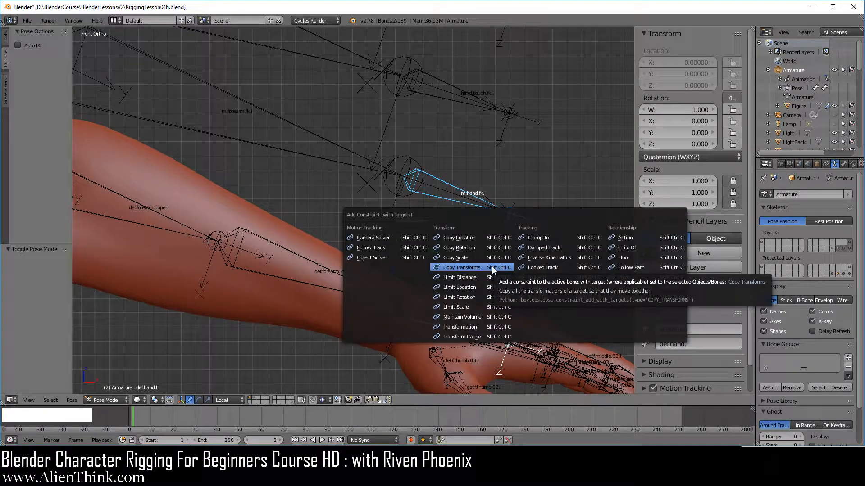
{"action": "left_click", "coordinate": [492, 266]}
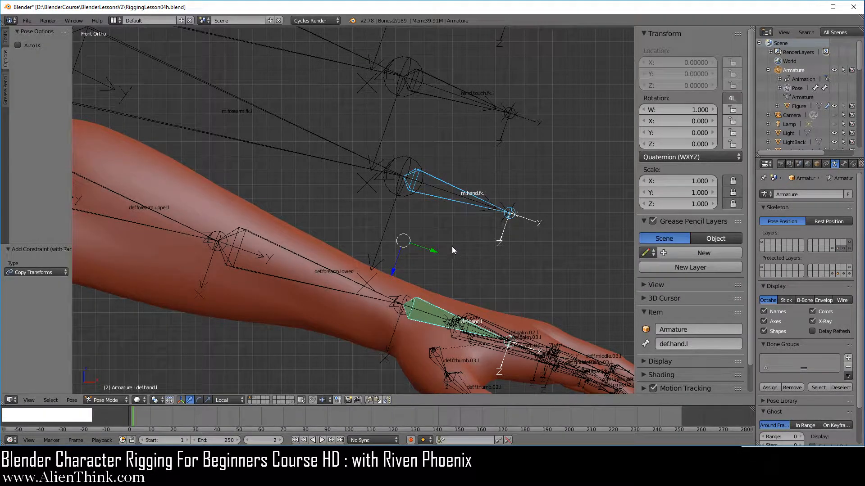
In Edit Mode, move m.arm.fk.l, m.forearm.fk.l and m.hand.fk.l down 0.09 along Z onto the deform arm bones
{"action": "scroll", "coordinate": [452, 250], "scroll_direction": "down", "scroll_amount": 3}
{"action": "middle_click_drag", "start_coordinate": [450, 250], "coordinate": [481, 268], "text": "shift"}
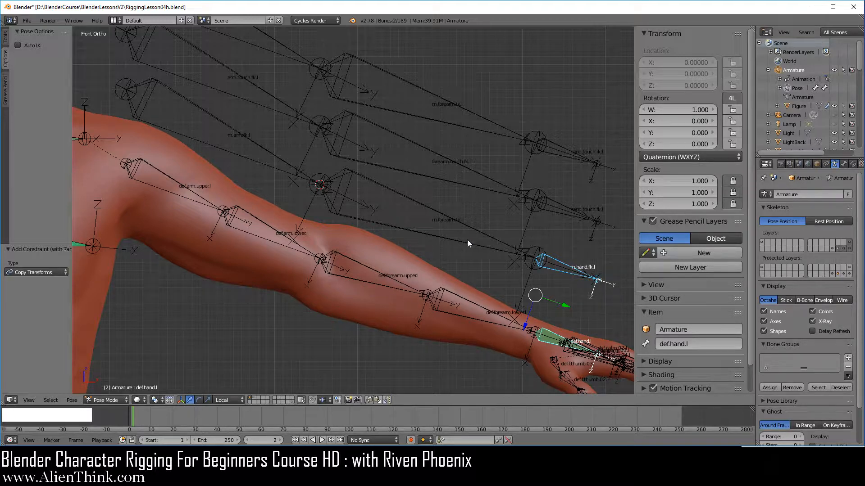
{"action": "left_click", "coordinate": [106, 400]}
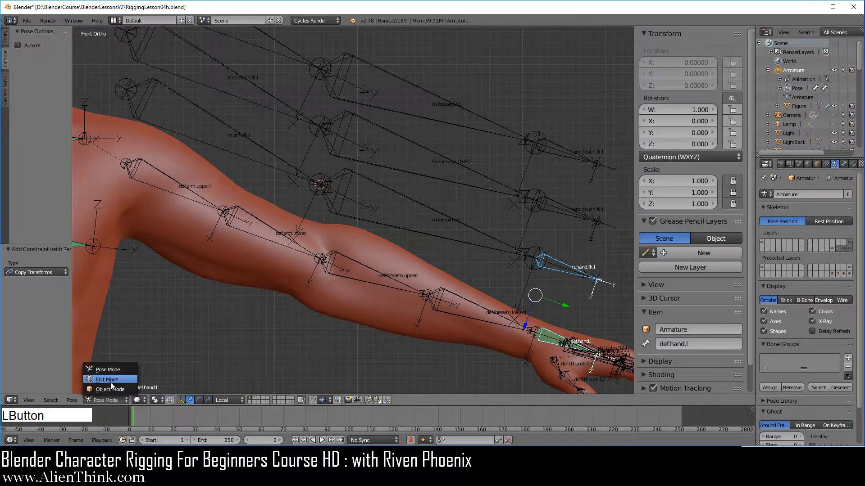
{"action": "left_click", "coordinate": [111, 383]}
{"action": "right_click", "coordinate": [266, 163]}
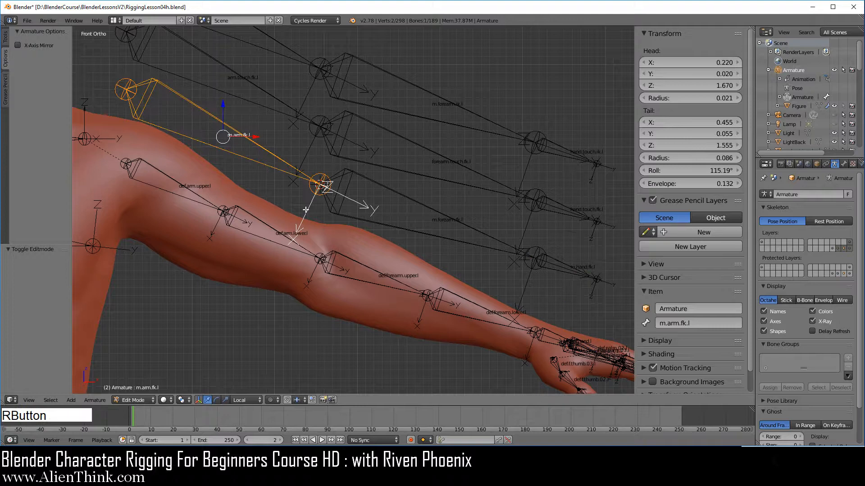
{"action": "right_click", "coordinate": [411, 229], "text": "shift"}
{"action": "right_click", "coordinate": [563, 274], "text": "shift"}
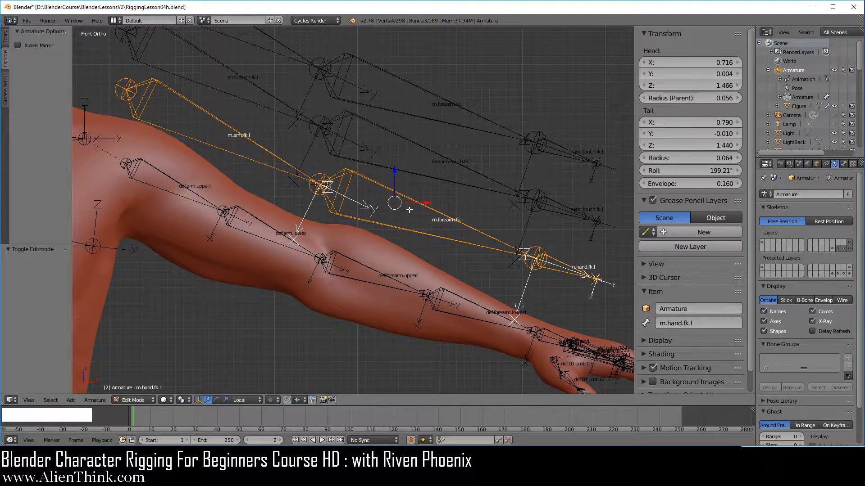
{"action": "key", "text": "ctrl"}
{"action": "left_click_drag", "start_coordinate": [394, 168], "coordinate": [393, 238], "text": "ctrl"}
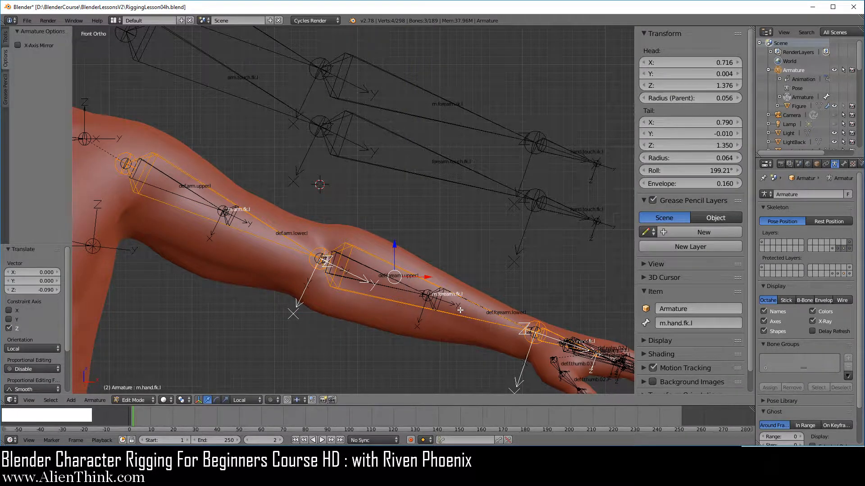
In Pose Mode, test the hand constraint by rotating m.hand.fk.l, and cancel the rotation
{"action": "left_click", "coordinate": [135, 400]}
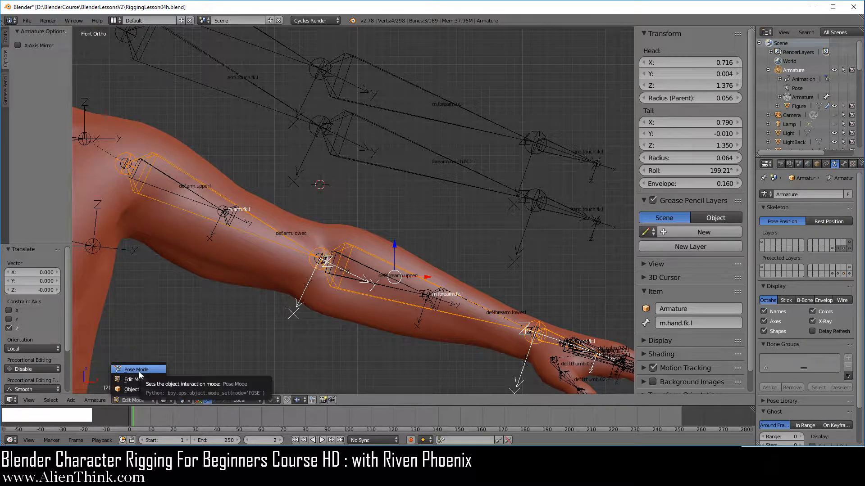
{"action": "left_click", "coordinate": [138, 370]}
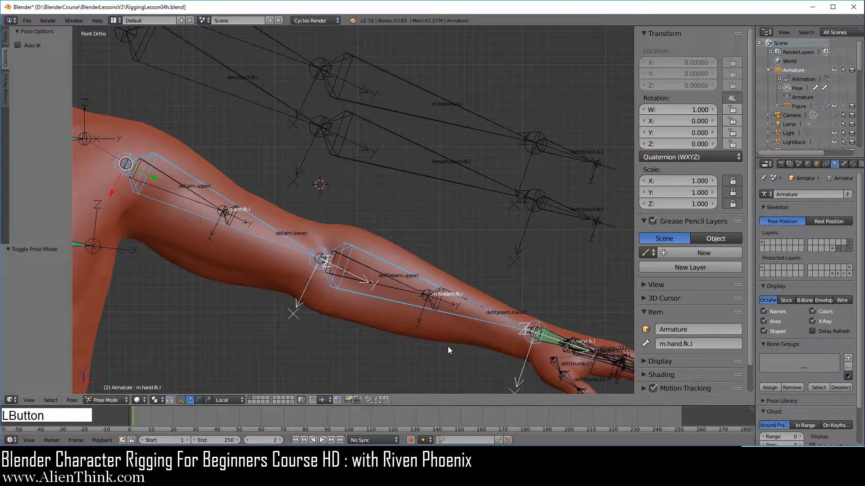
{"action": "middle_click_drag", "start_coordinate": [430, 313], "coordinate": [278, 205], "text": "shift"}
{"action": "scroll", "coordinate": [363, 252], "scroll_direction": "up", "scroll_amount": 3}
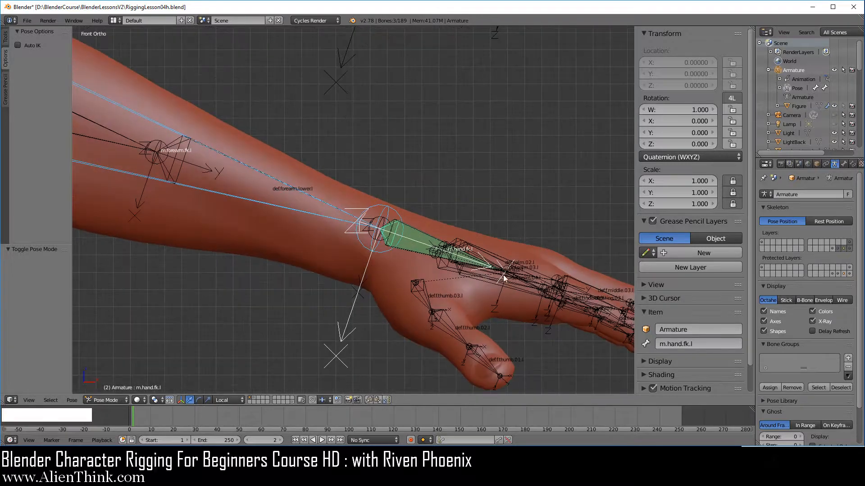
{"action": "right_click", "coordinate": [425, 232]}
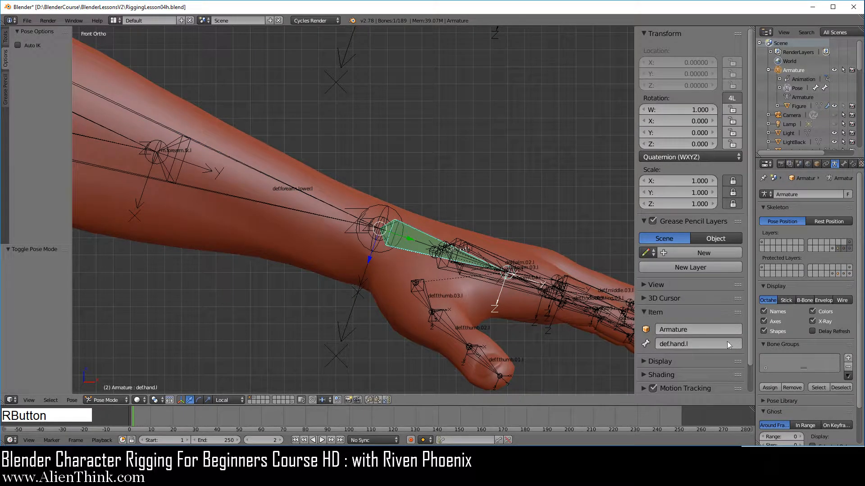
{"action": "right_click", "coordinate": [419, 232]}
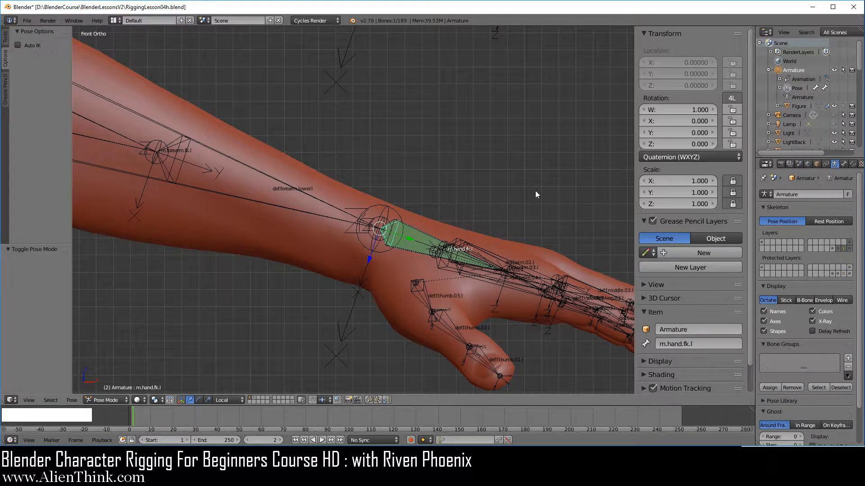
{"action": "key", "text": "r"}
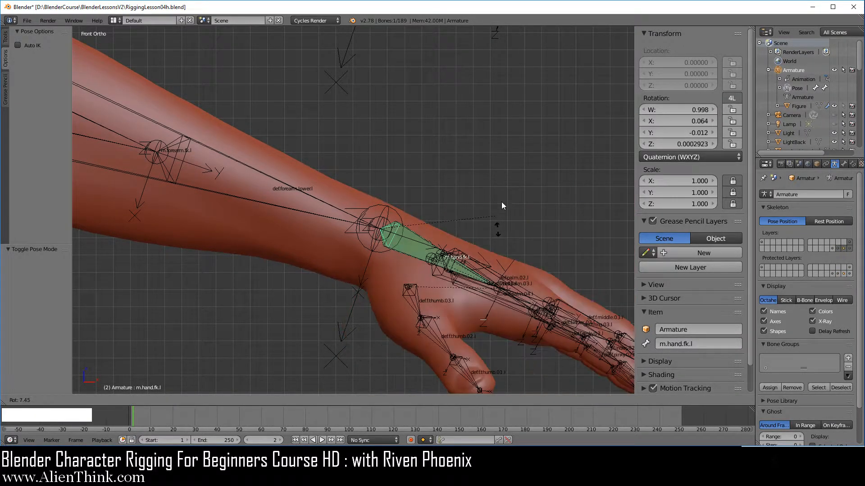
{"action": "right_click", "coordinate": [502, 191]}
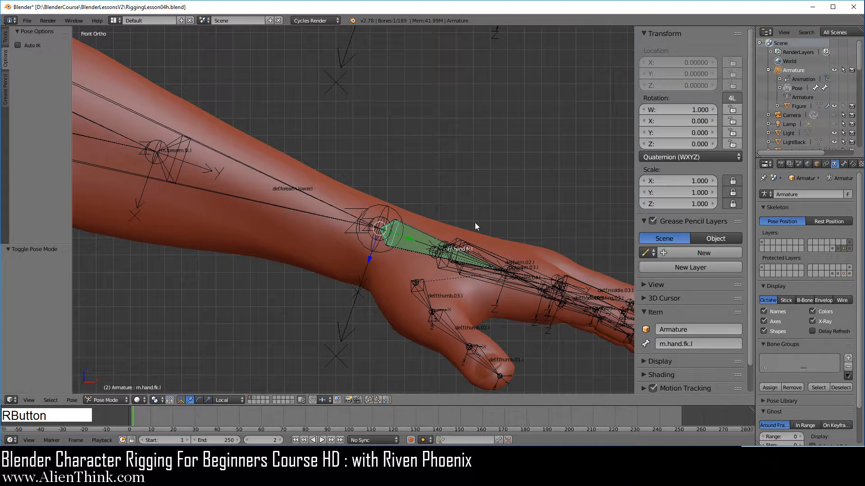
Examine how the upper arm bones meet the shoulder and compare them with the hip and thigh socket bones
{"action": "scroll", "coordinate": [475, 222], "scroll_direction": "down", "scroll_amount": 3}
{"action": "middle_click_drag", "start_coordinate": [315, 224], "coordinate": [463, 290], "text": "shift"}
{"action": "middle_click_drag", "start_coordinate": [377, 257], "coordinate": [447, 307], "text": "shift"}
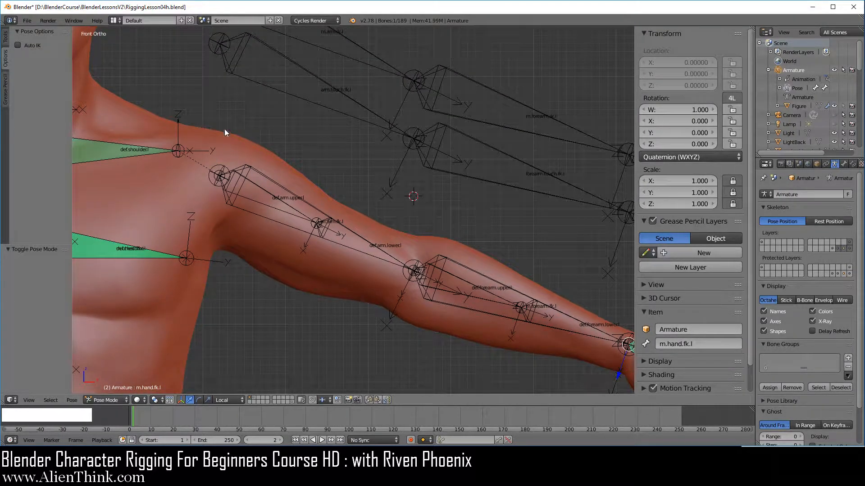
{"action": "scroll", "coordinate": [259, 246], "scroll_direction": "down", "scroll_amount": 2}
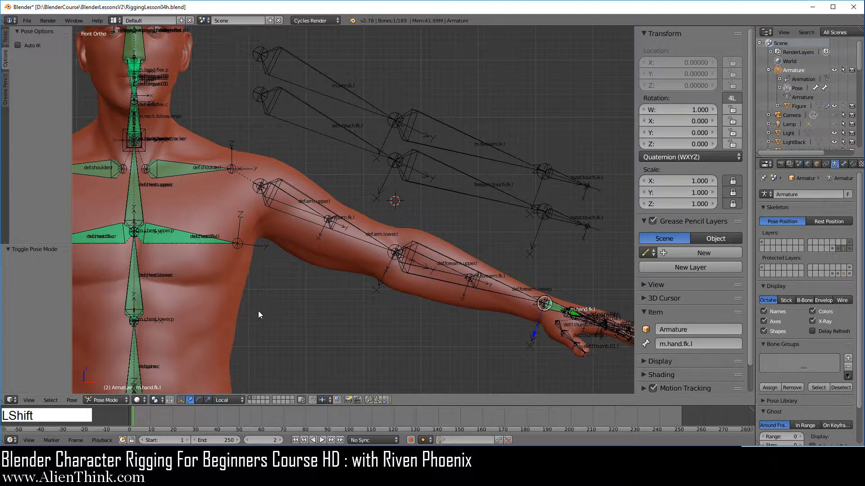
{"action": "middle_click_drag", "start_coordinate": [258, 310], "coordinate": [294, 135], "text": "shift"}
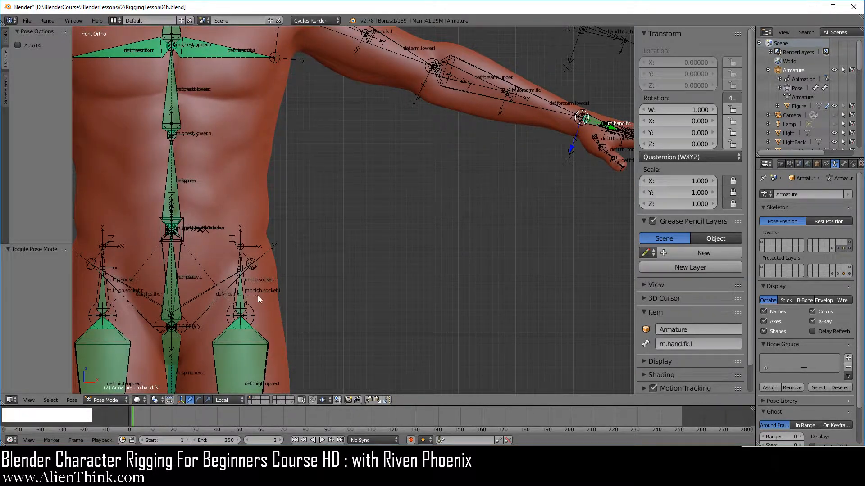
{"action": "key", "text": "shift"}
{"action": "middle_click_drag", "start_coordinate": [339, 180], "coordinate": [401, 293], "text": "shift"}
{"action": "scroll", "coordinate": [371, 325], "scroll_direction": "up", "scroll_amount": 4}
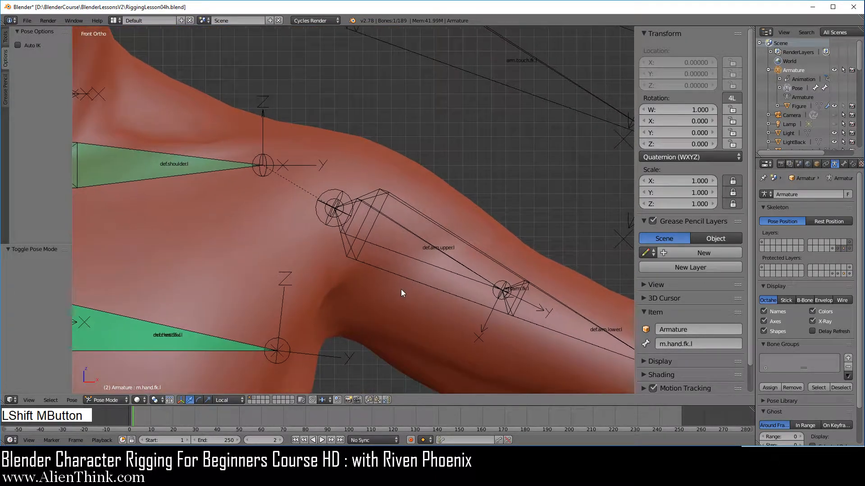
Show only armature layers 1 and 31, leaving the control bones and the m FK arm chain in view
{"action": "left_click", "coordinate": [761, 242]}
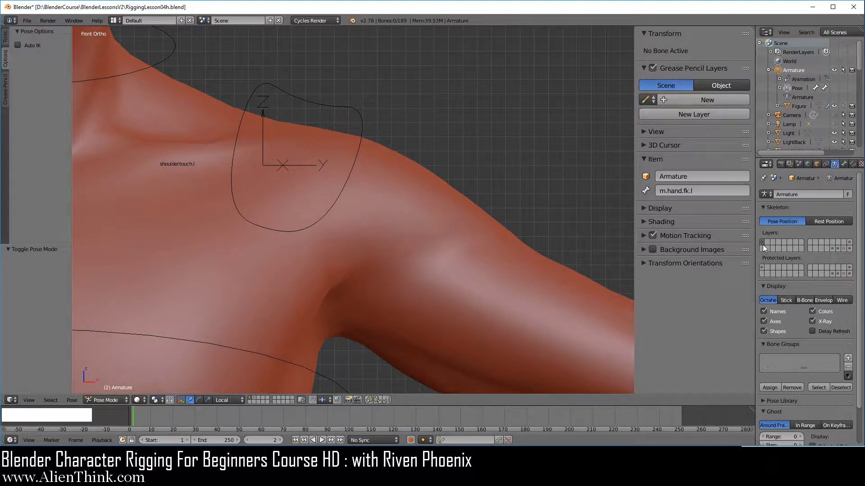
{"action": "left_click", "coordinate": [844, 248], "text": "shift"}
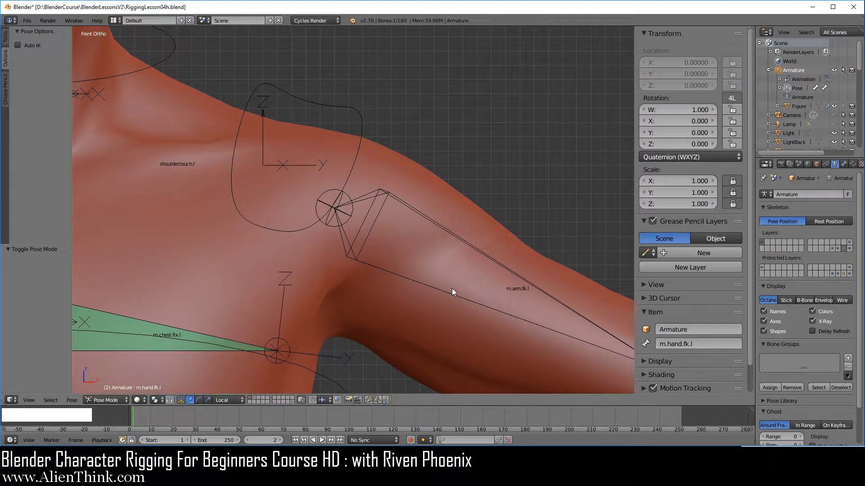
{"action": "scroll", "coordinate": [453, 288], "scroll_direction": "down", "scroll_amount": 5}
{"action": "middle_click_drag", "start_coordinate": [452, 289], "coordinate": [389, 264], "text": "shift"}
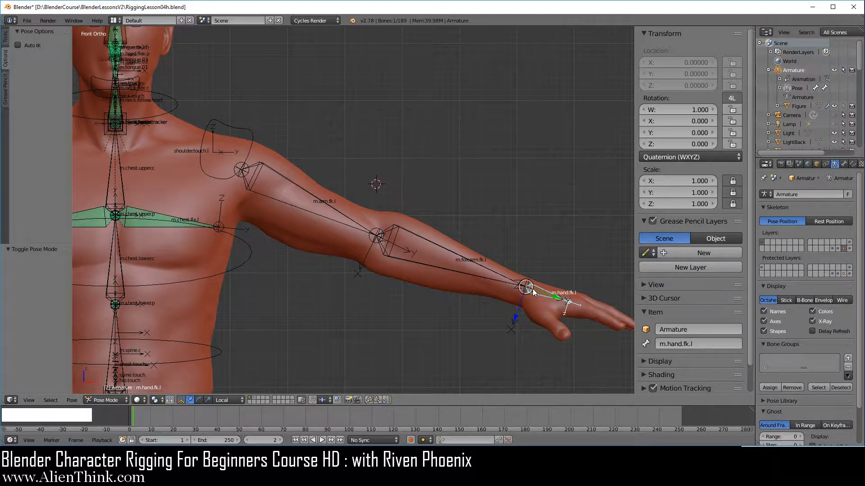
{"action": "scroll", "coordinate": [369, 236], "scroll_direction": "up", "scroll_amount": 3}
{"action": "middle_click_drag", "start_coordinate": [198, 139], "coordinate": [498, 243], "text": "shift"}
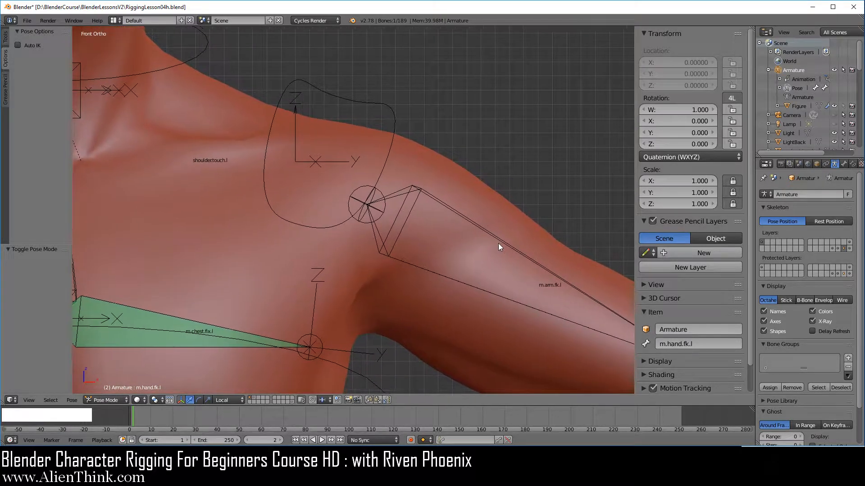
In Edit Mode, extrude a new bone 0.067 upward along global Z from the head of m.arm.fk.l
{"action": "left_click", "coordinate": [107, 400]}
{"action": "left_click", "coordinate": [112, 380]}
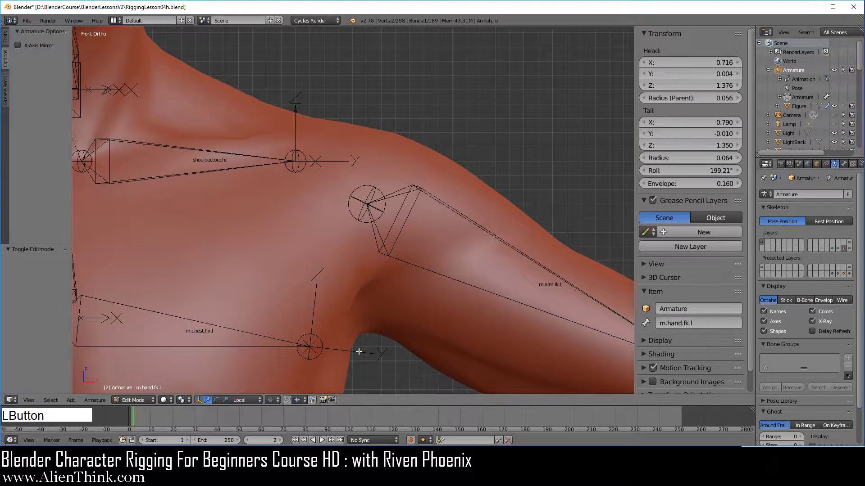
{"action": "right_click", "coordinate": [377, 188]}
{"action": "middle_click_drag", "start_coordinate": [396, 257], "coordinate": [390, 303], "text": "shift"}
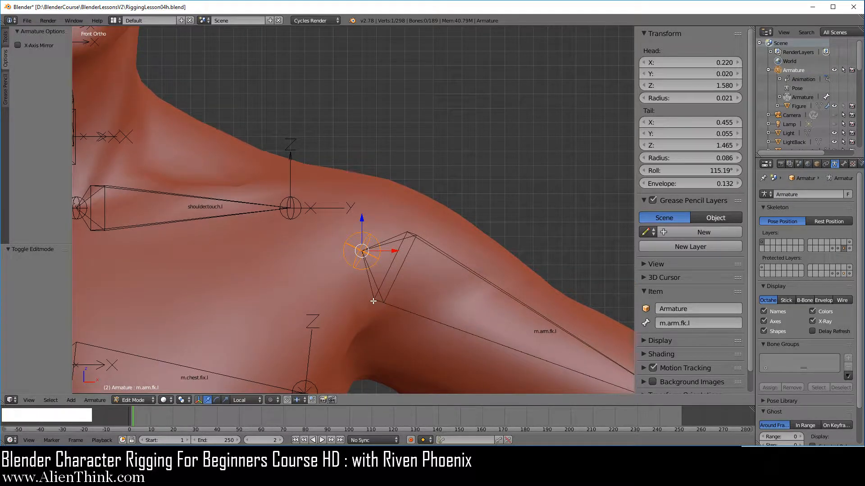
{"action": "key", "text": "e"}
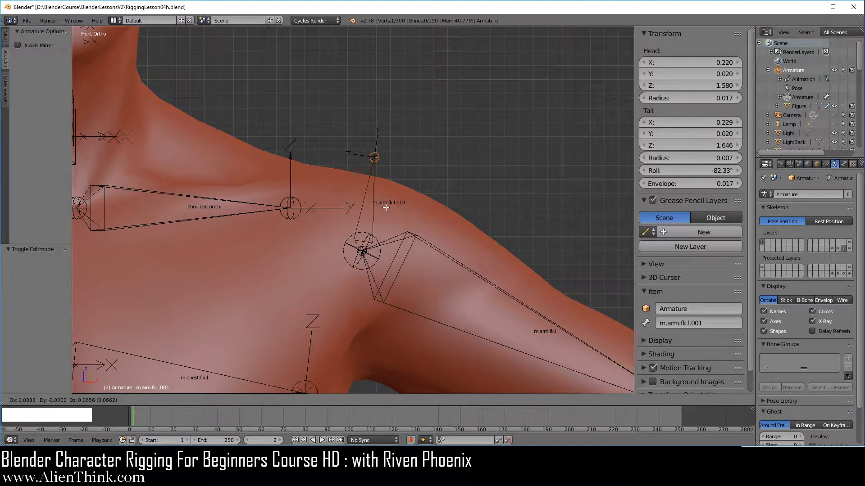
{"action": "key", "text": "z"}
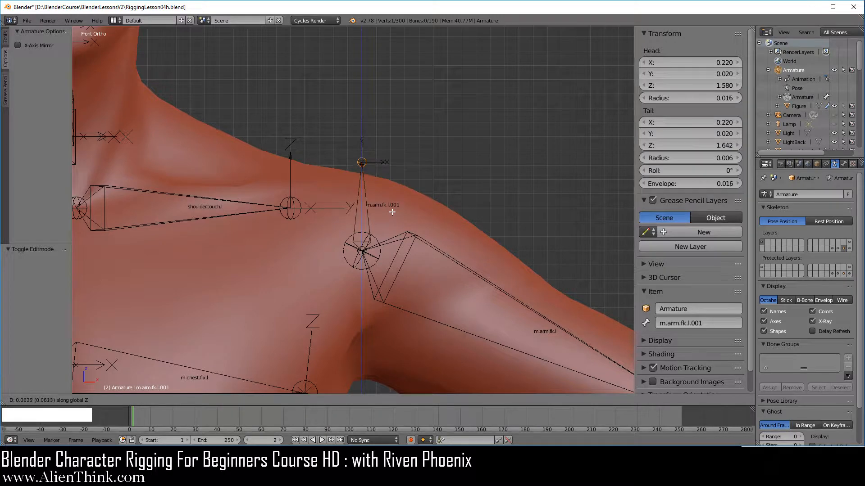
{"action": "left_click", "coordinate": [391, 206]}
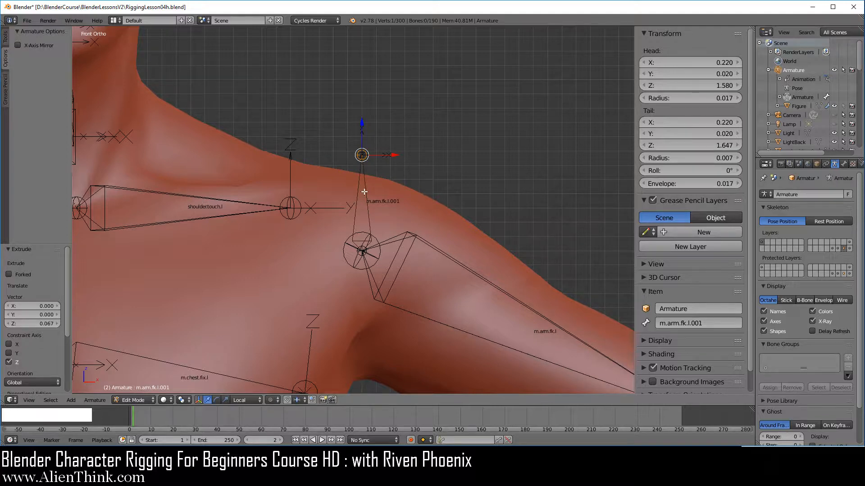
Select the whole extruded bone above the shoulder joint and split it from the arm chain
{"action": "scroll", "coordinate": [344, 300], "scroll_direction": "down", "scroll_amount": 4}
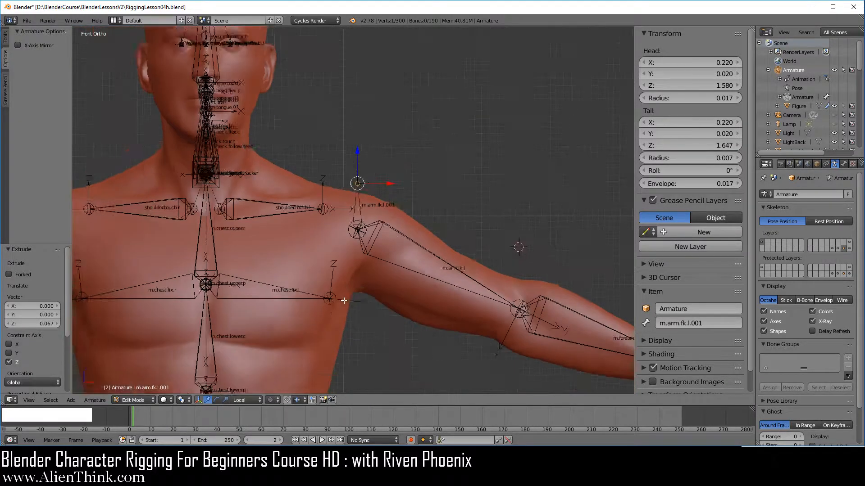
{"action": "middle_click_drag", "start_coordinate": [344, 300], "coordinate": [342, 187], "text": "shift"}
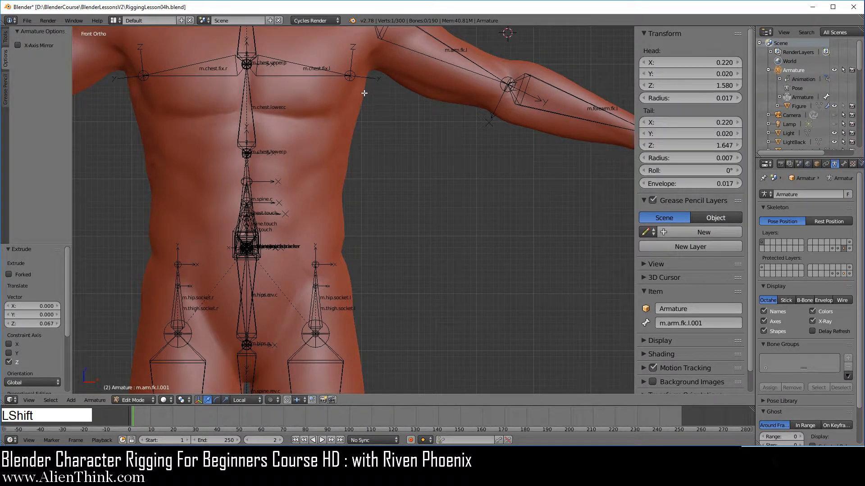
{"action": "middle_click_drag", "start_coordinate": [365, 93], "coordinate": [404, 188], "text": "shift"}
{"action": "scroll", "coordinate": [361, 243], "scroll_direction": "up", "scroll_amount": 6}
{"action": "right_click", "coordinate": [386, 162]}
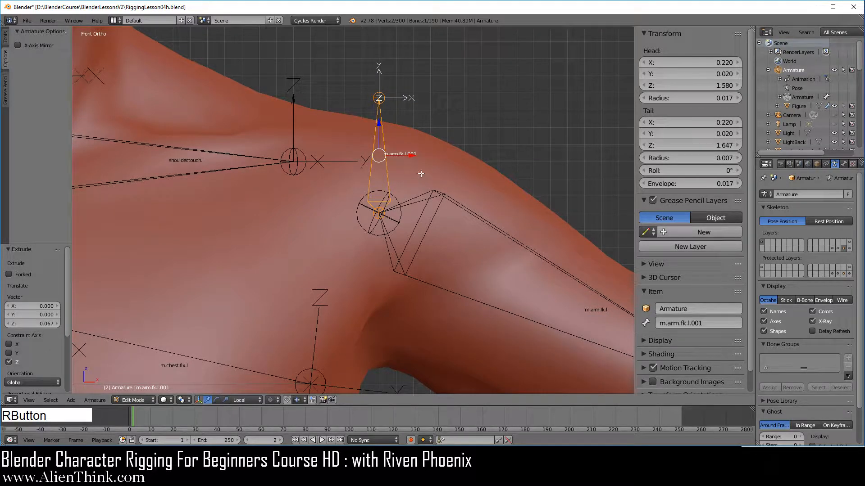
{"action": "key", "text": "y"}
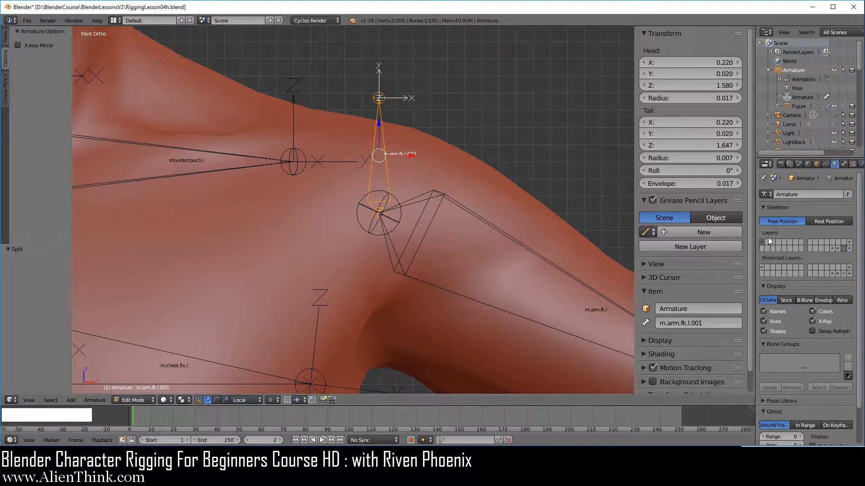
Turn off Deform for the split bone above the shoulder joint and rename it m.shoulder.socket.l
{"action": "left_click", "coordinate": [843, 164]}
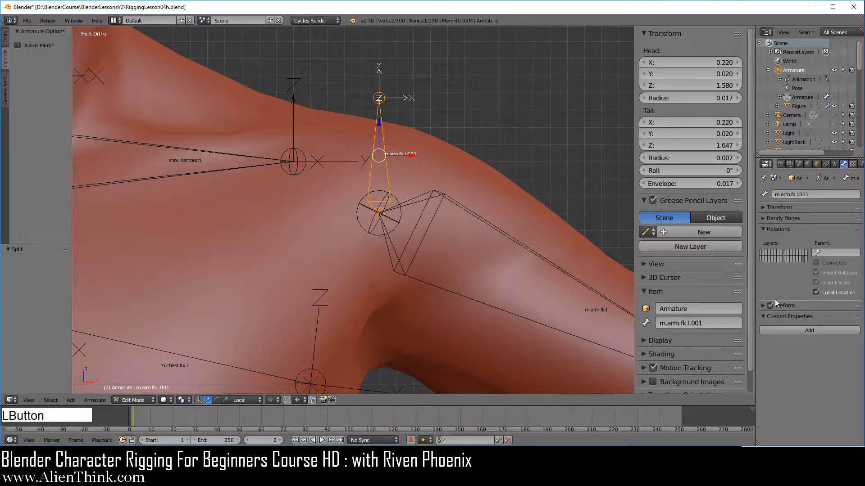
{"action": "left_click", "coordinate": [770, 305]}
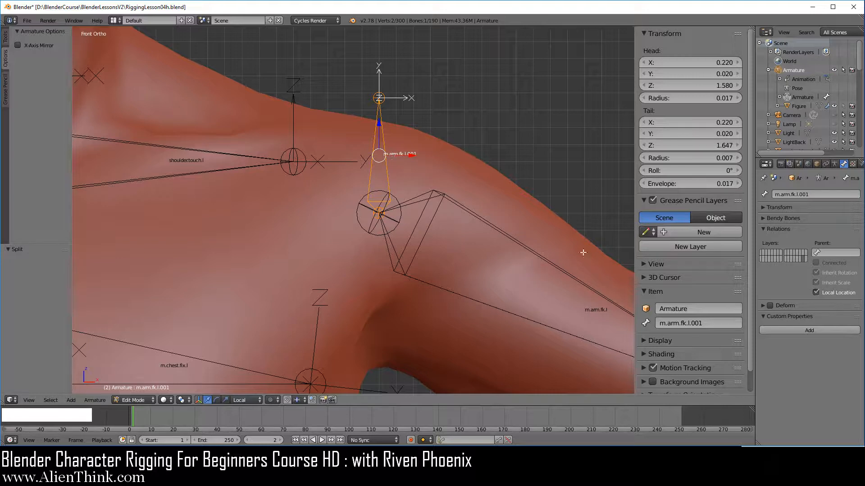
{"action": "left_click", "coordinate": [712, 320]}
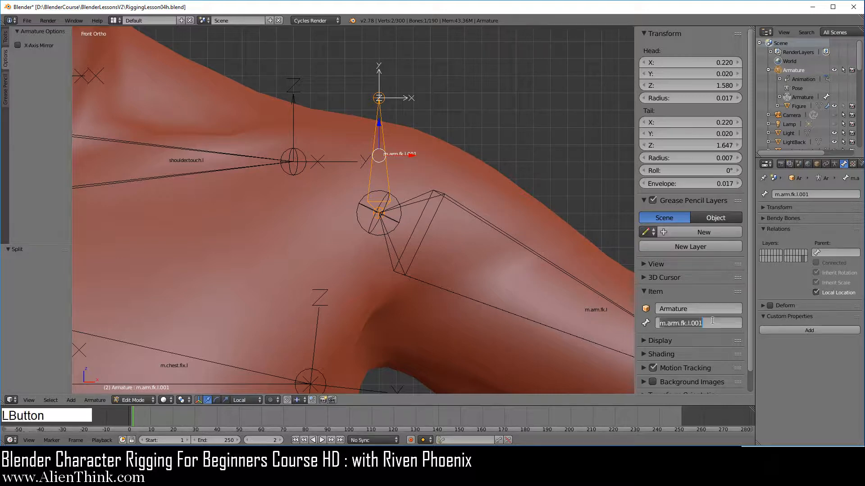
{"action": "type", "text": "m"}
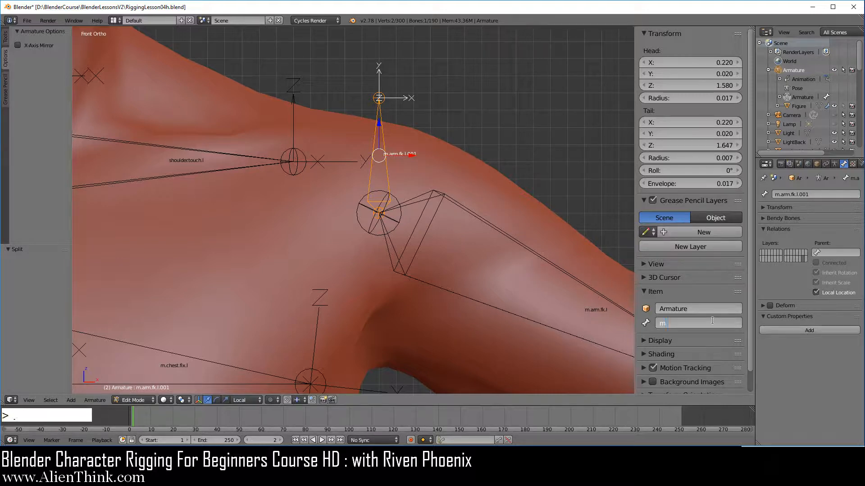
{"action": "type", "text": ".shoulder.socket.l"}
{"action": "key", "text": "Return"}
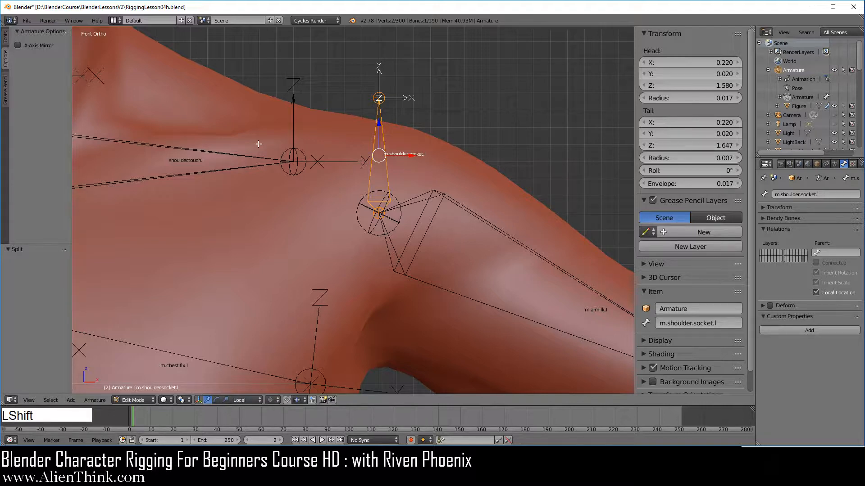
Parent m.shoulder.socket.l to the shoulder.touch.l bone with Keep Offset
{"action": "right_click", "coordinate": [243, 158], "text": "shift"}
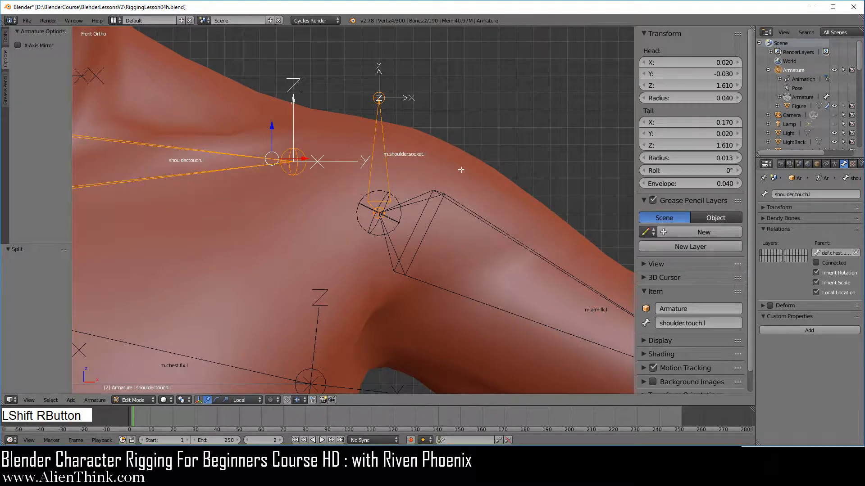
{"action": "key", "text": "ctrl+p"}
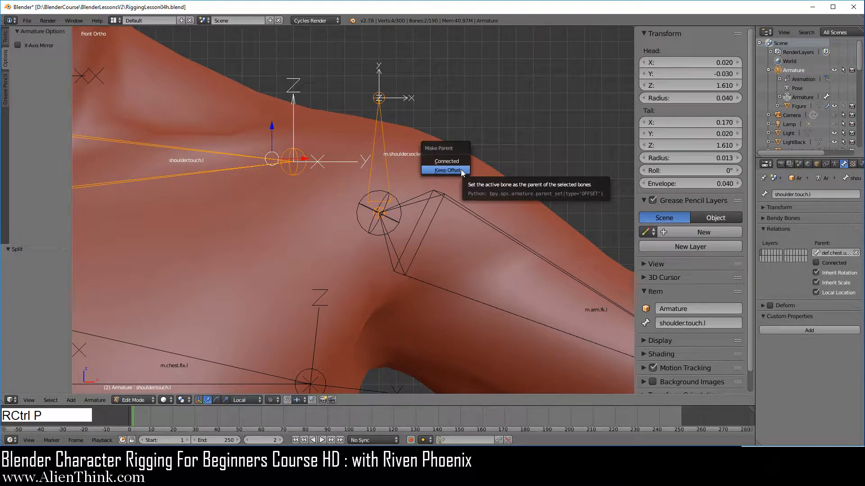
{"action": "left_click", "coordinate": [461, 170]}
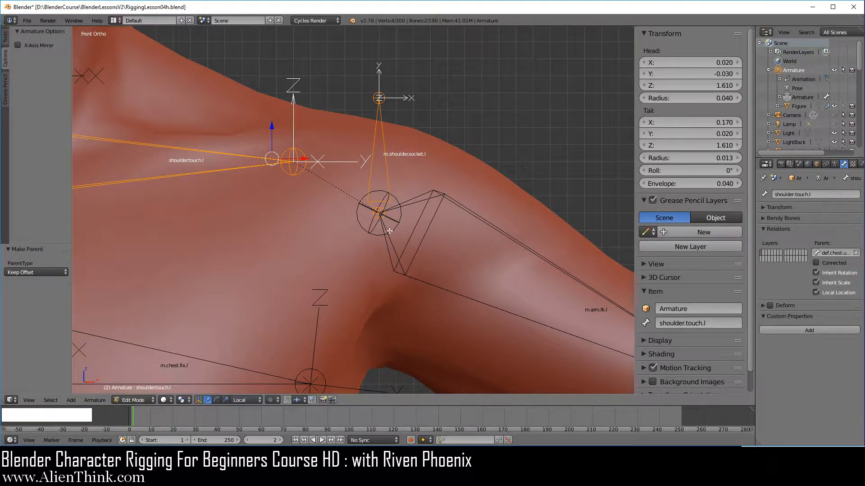
Extrude a second bone about 0.041 upward along global Z from the head of m.shoulder.socket.l
{"action": "right_click", "coordinate": [458, 201]}
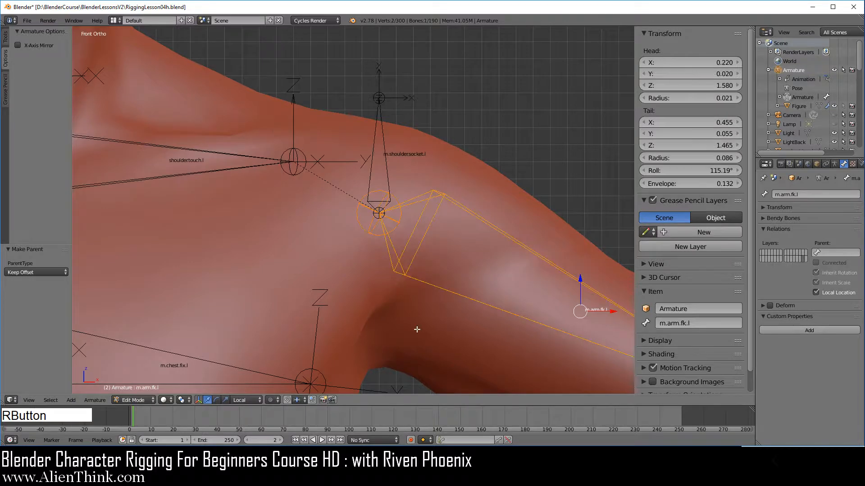
{"action": "right_click", "coordinate": [380, 214]}
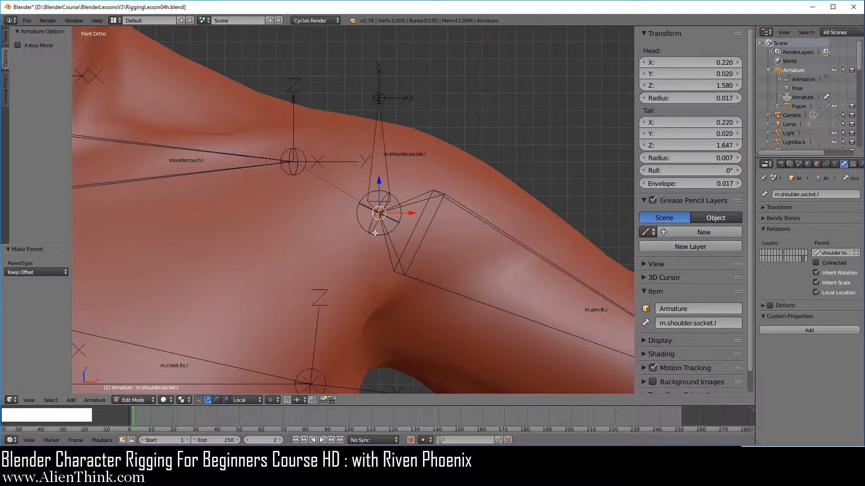
{"action": "key", "text": "e"}
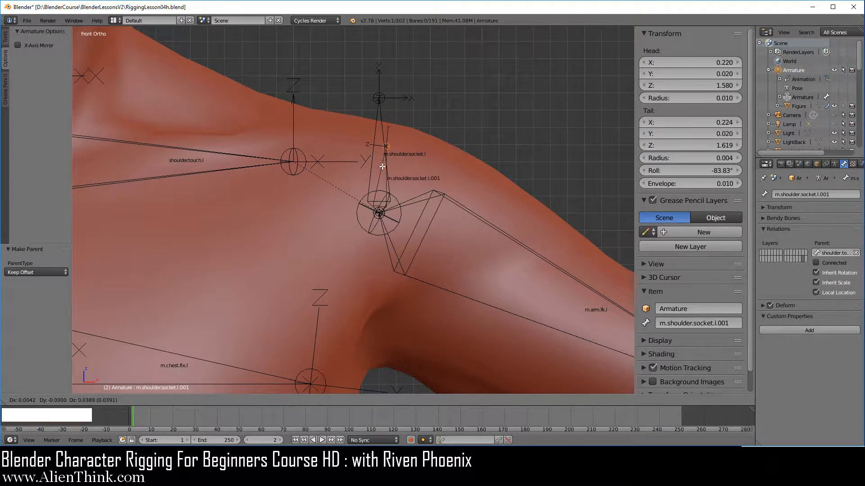
{"action": "key", "text": "z"}
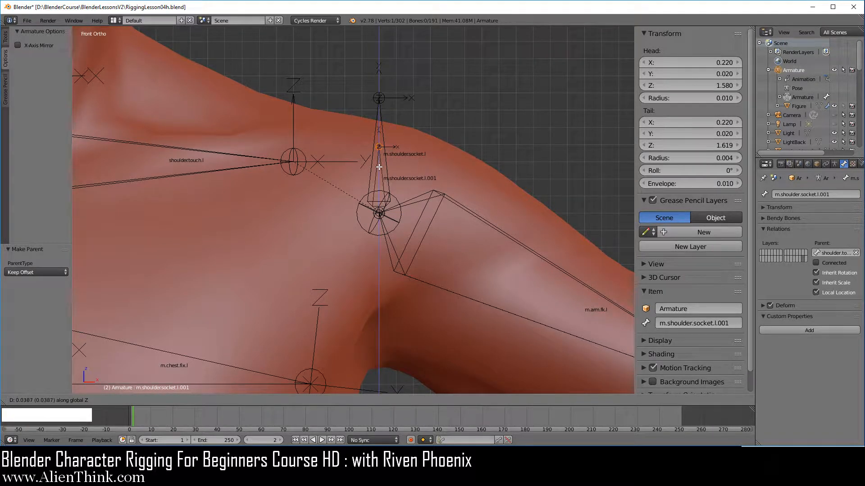
{"action": "left_click", "coordinate": [378, 163]}
Raise the tip of m.shoulder.socket.l by about 0.017 and the tip of the shorter inner bone by about 0.013 along local Z
{"action": "right_click", "coordinate": [379, 98]}
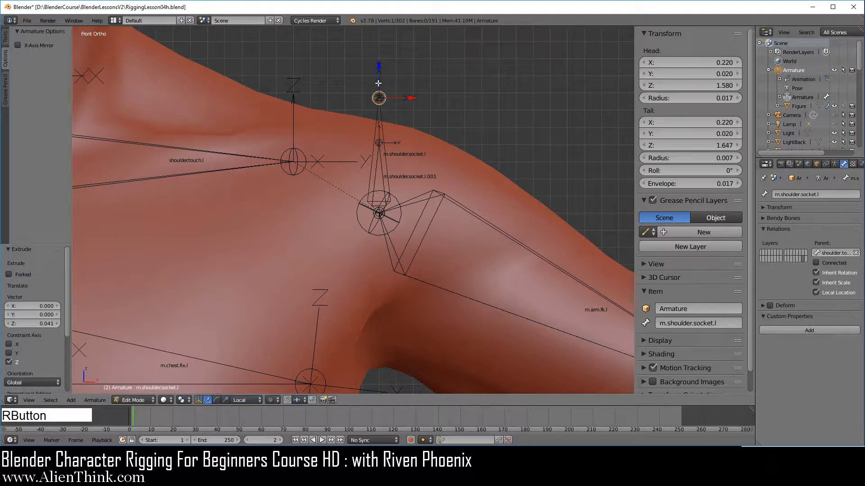
{"action": "left_click_drag", "start_coordinate": [379, 71], "coordinate": [378, 41]}
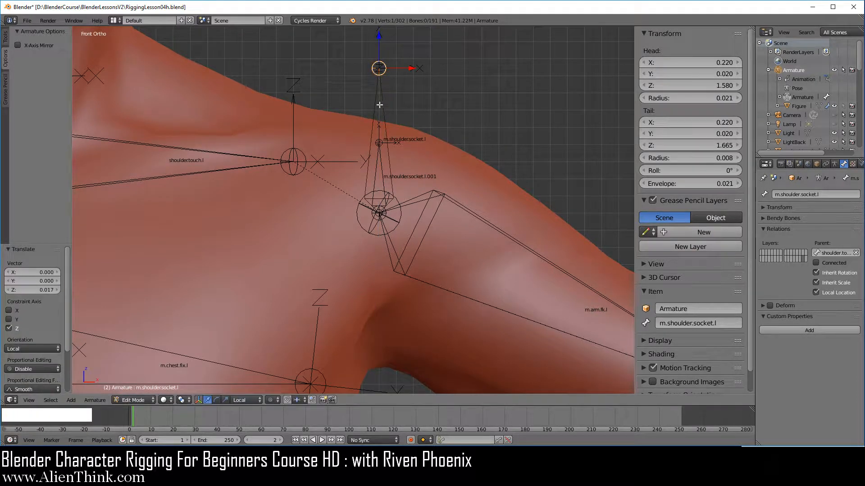
{"action": "right_click", "coordinate": [378, 143]}
{"action": "left_click_drag", "start_coordinate": [378, 109], "coordinate": [379, 86]}
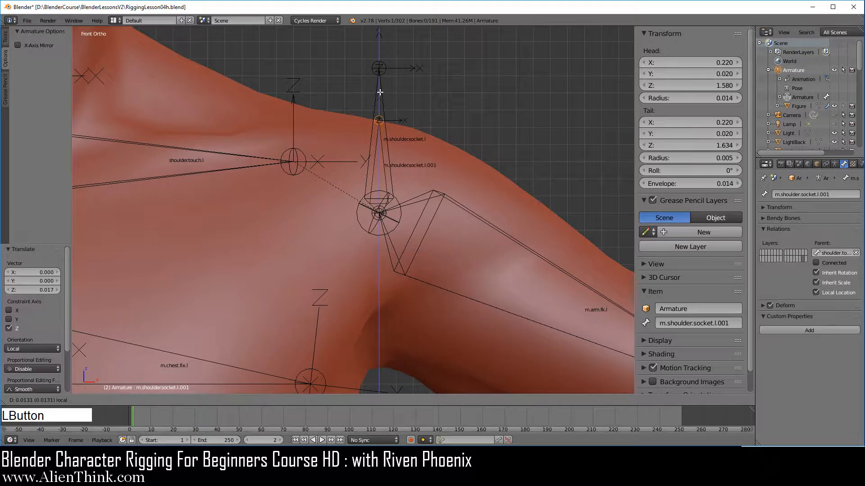
Split the shorter inner bone from the shoulder socket bone and turn off its Deform option
{"action": "right_click", "coordinate": [381, 149]}
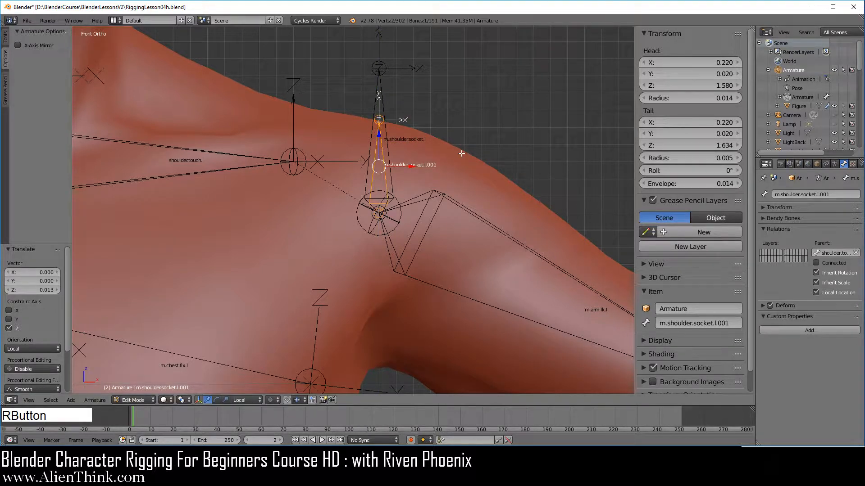
{"action": "key", "text": "y"}
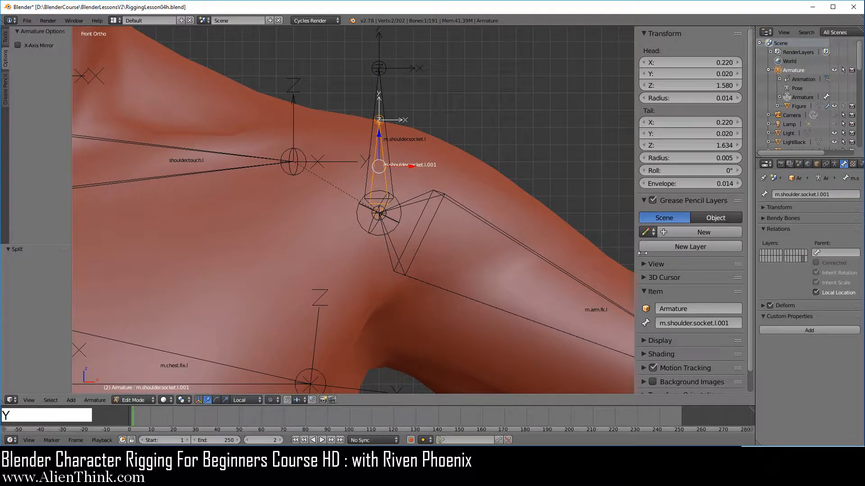
{"action": "left_click", "coordinate": [770, 306]}
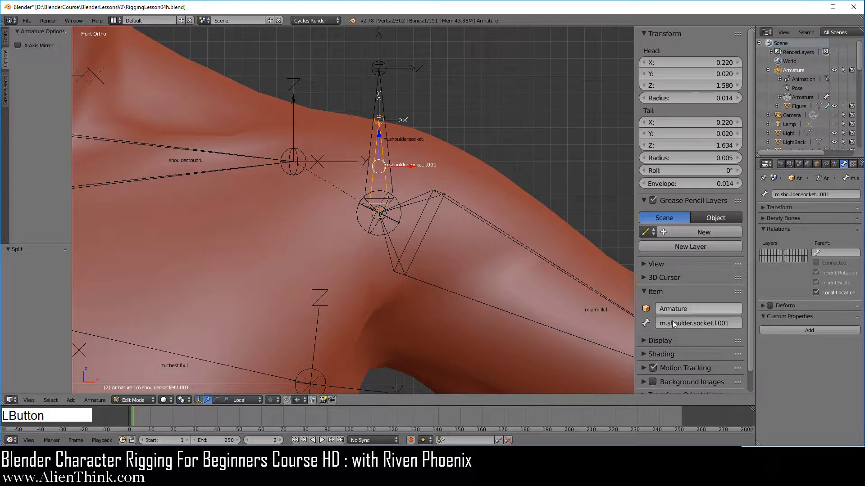
Rename the shorter inner bone at the shoulder m.arm.socket.l
{"action": "left_click", "coordinate": [706, 321]}
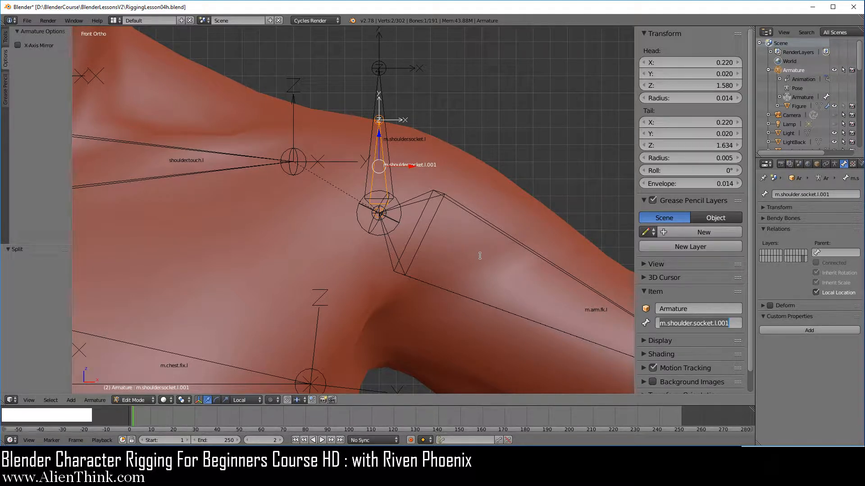
{"action": "type", "text": "m.a"}
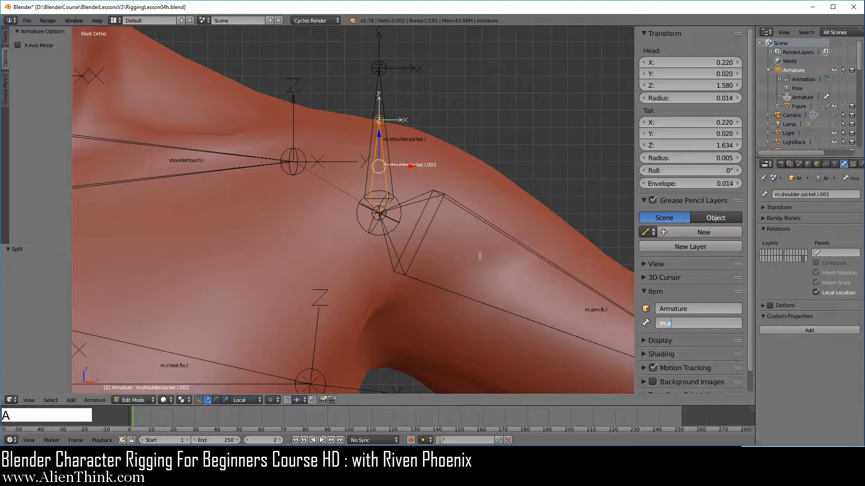
{"action": "type", "text": "rm.socket.l"}
{"action": "key", "text": "Return"}
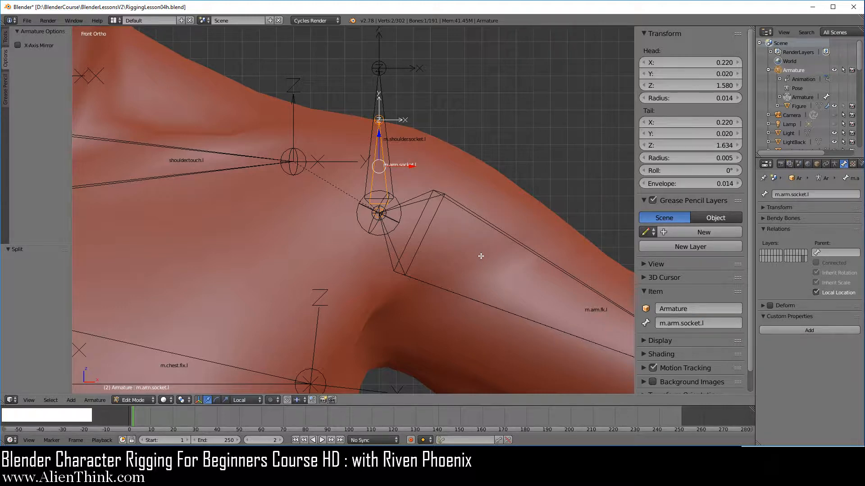
Parent m.arm.fk.l to m.arm.socket.l with Keep Offset
{"action": "right_click", "coordinate": [460, 207]}
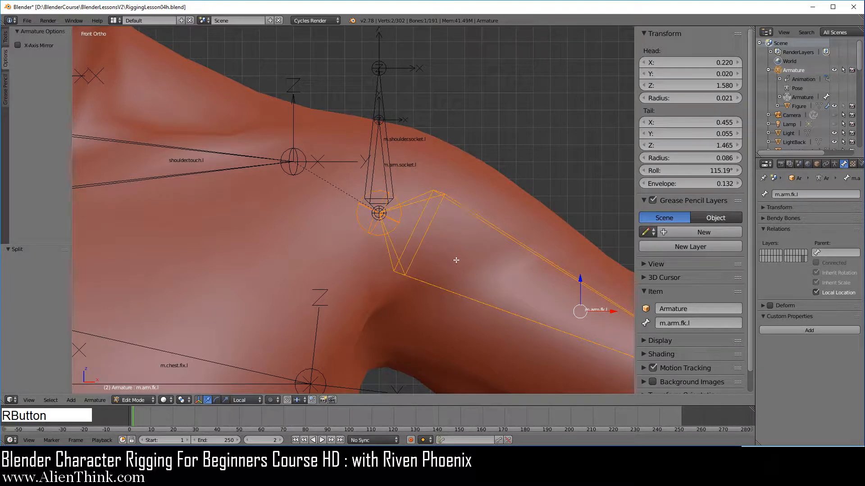
{"action": "key", "text": "shift"}
{"action": "right_click", "coordinate": [384, 168], "text": "shift"}
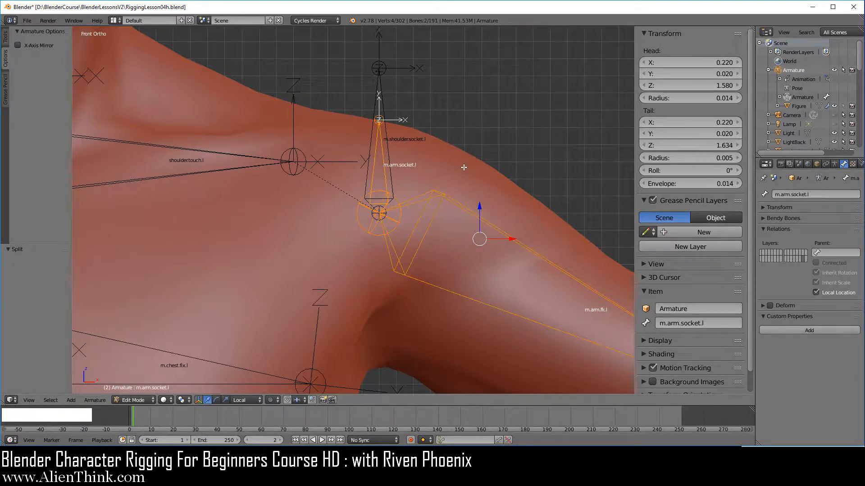
{"action": "key", "text": "ctrl+p"}
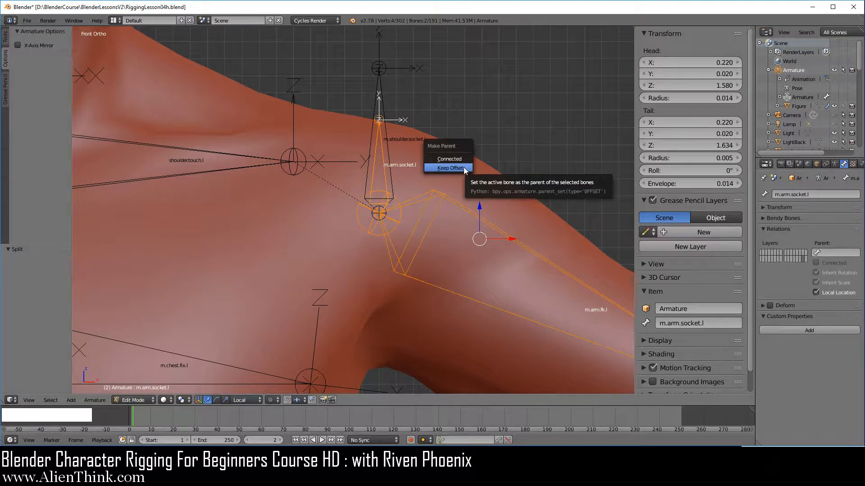
{"action": "left_click", "coordinate": [463, 167]}
Switch the armature from Edit Mode to Pose Mode
{"action": "scroll", "coordinate": [463, 168], "scroll_direction": "down", "scroll_amount": 1}
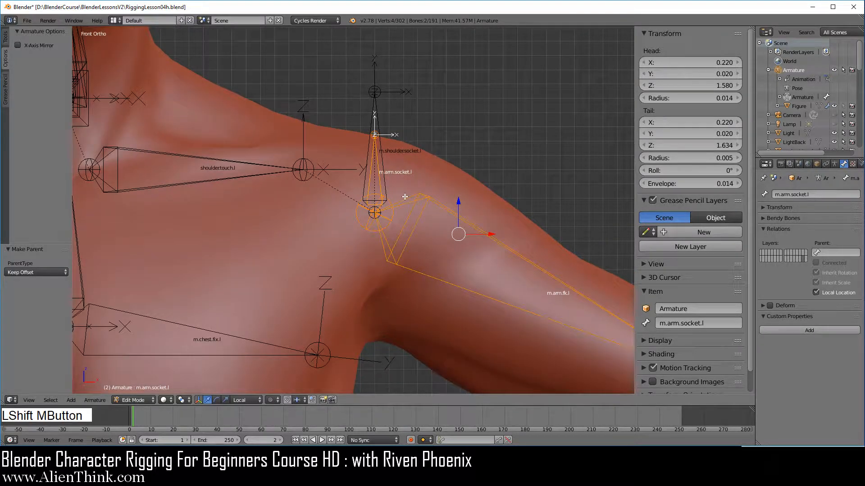
{"action": "middle_click_drag", "start_coordinate": [389, 151], "coordinate": [429, 157], "text": "shift"}
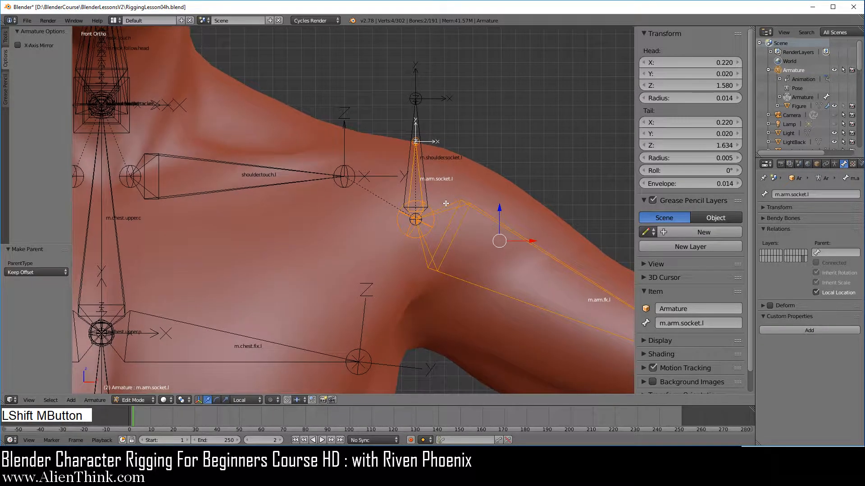
{"action": "left_click", "coordinate": [135, 399]}
{"action": "left_click", "coordinate": [140, 370]}
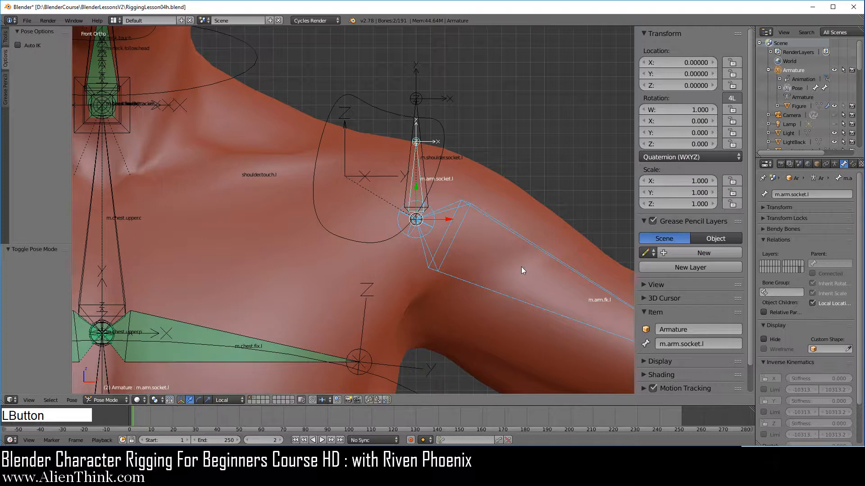
Test-rotate the shoulder.touch.l control to check which socket and arm bones follow it, then cancel the rotation
{"action": "right_click", "coordinate": [389, 237]}
{"action": "key", "text": "r"}
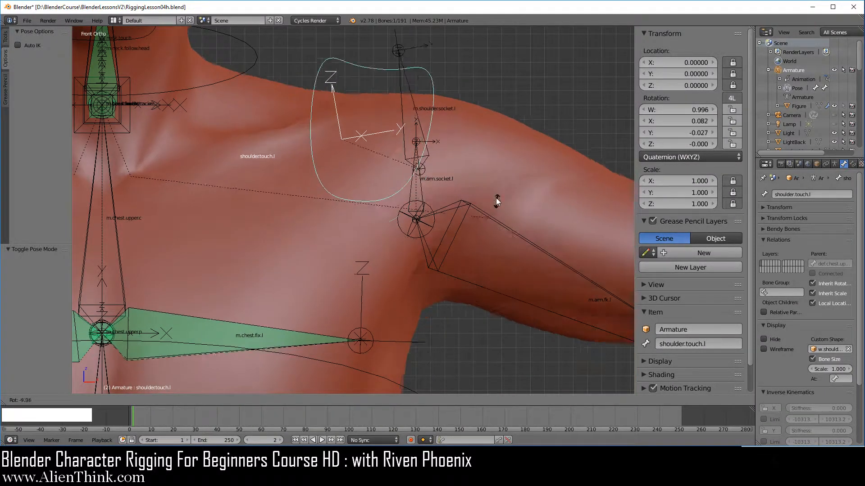
{"action": "right_click", "coordinate": [476, 177]}
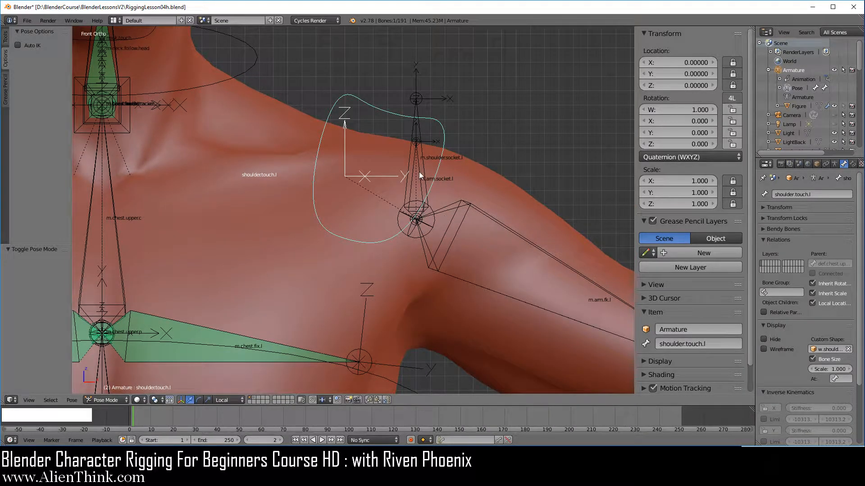
Add a Copy Location constraint to m.arm.socket.l with m.shoulder.socket.l as its target
{"action": "scroll", "coordinate": [428, 174], "scroll_direction": "up", "scroll_amount": 2}
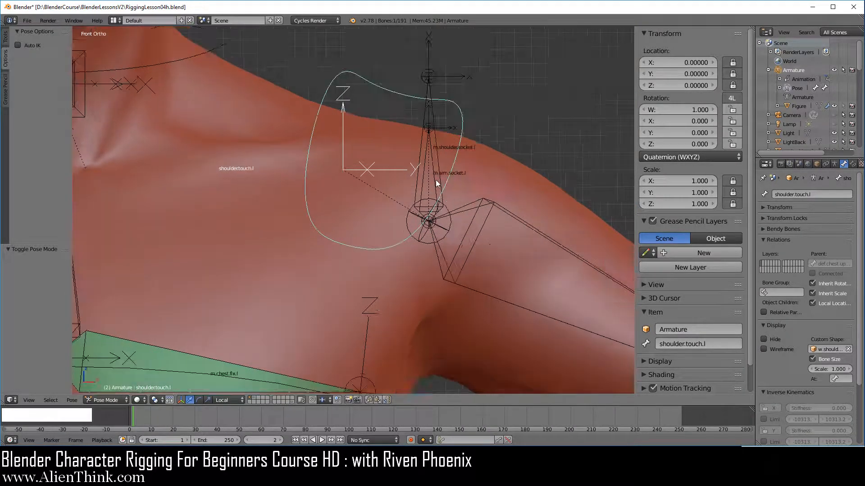
{"action": "middle_click_drag", "start_coordinate": [449, 188], "coordinate": [388, 217], "text": "shift"}
{"action": "right_click", "coordinate": [391, 164]}
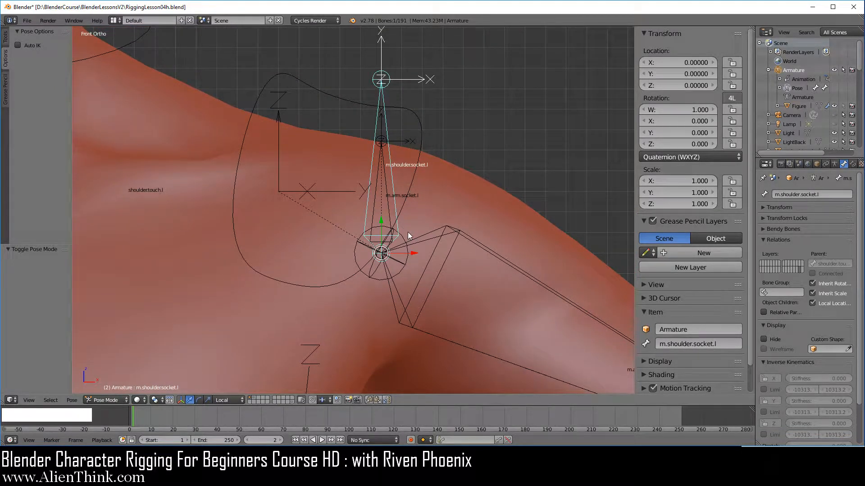
{"action": "right_click", "coordinate": [387, 186], "text": "shift"}
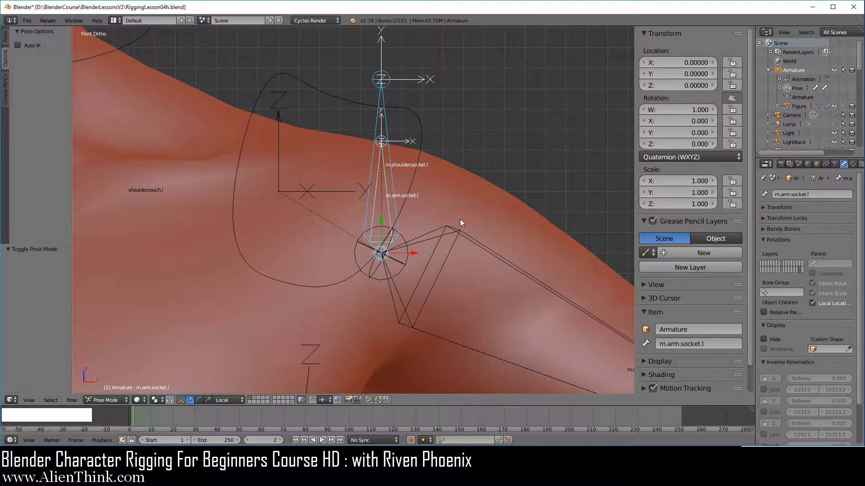
{"action": "key", "text": "ctrl+shift+c"}
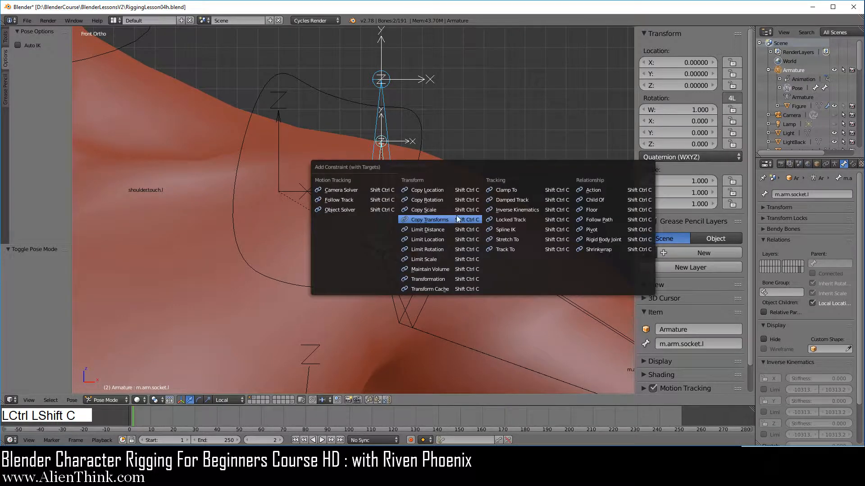
{"action": "left_click", "coordinate": [436, 190]}
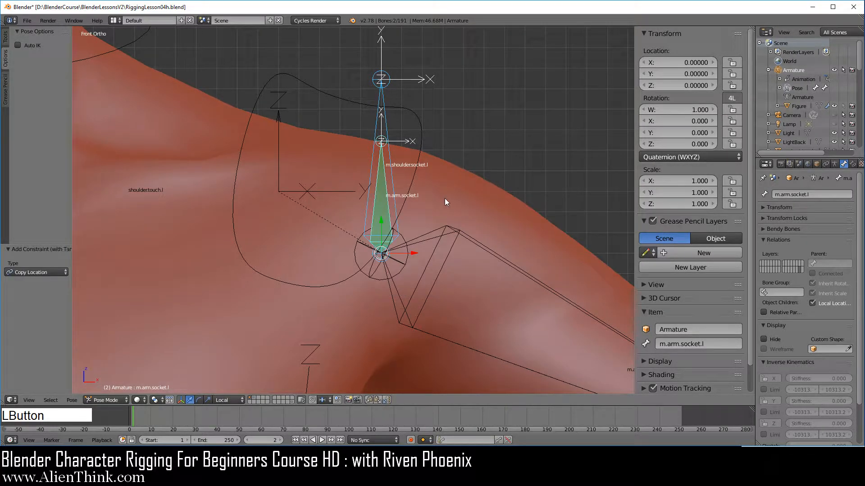
Add Copy Scale and Copy Transforms constraints to m.arm.socket.l with m.shoulder.socket.l as their target
{"action": "key", "text": "ctrl+shift+c"}
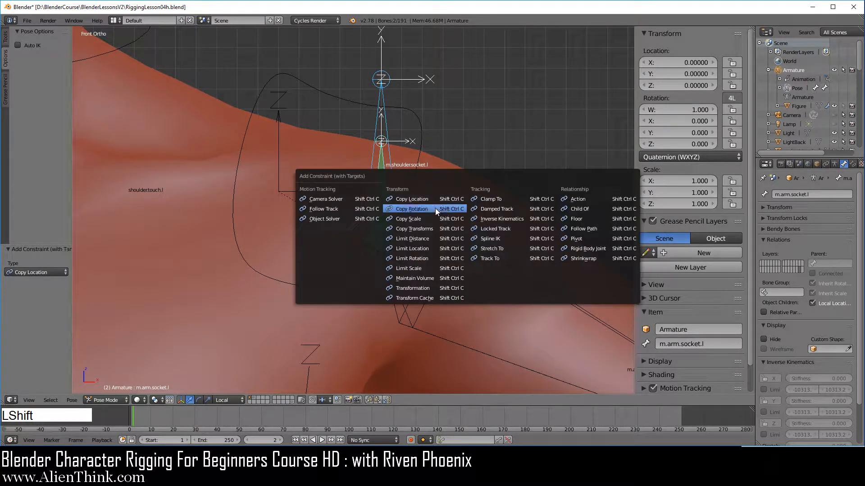
{"action": "left_click", "coordinate": [428, 218]}
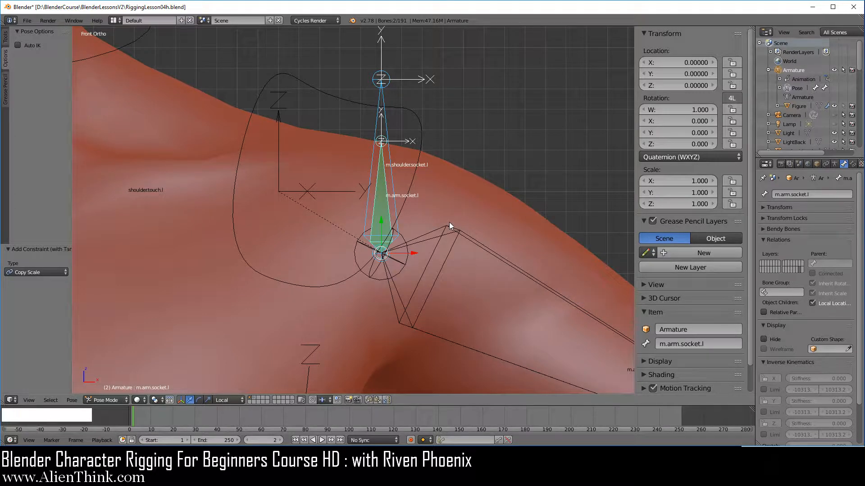
{"action": "key", "text": "ctrl+shift+c"}
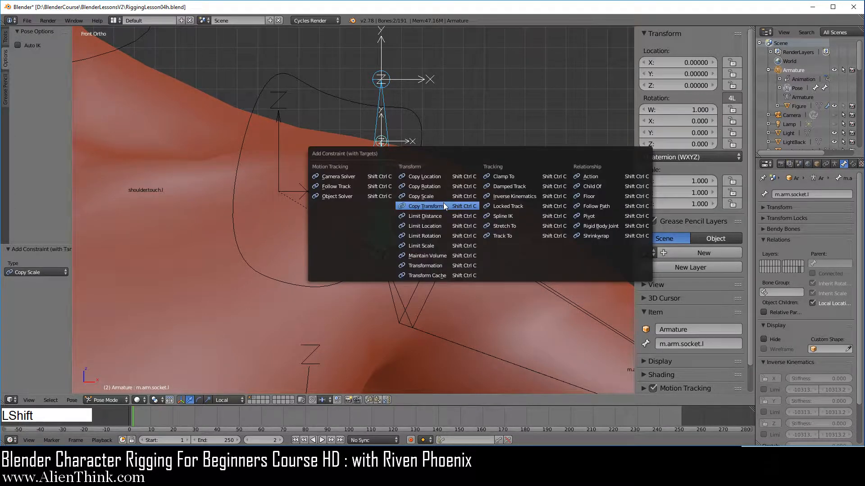
{"action": "left_click", "coordinate": [444, 205]}
Show the bone constraints of m.arm.socket.l and collapse its Copy Location and Copy Scale entries
{"action": "right_click", "coordinate": [385, 203]}
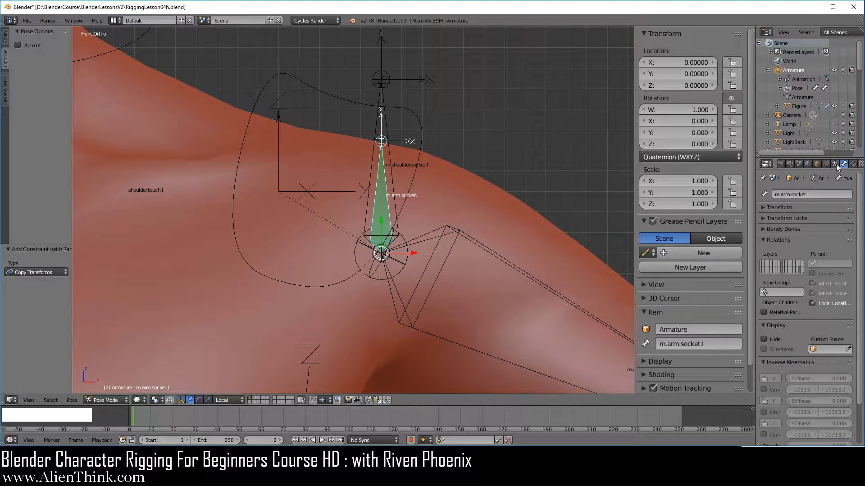
{"action": "left_click", "coordinate": [852, 164]}
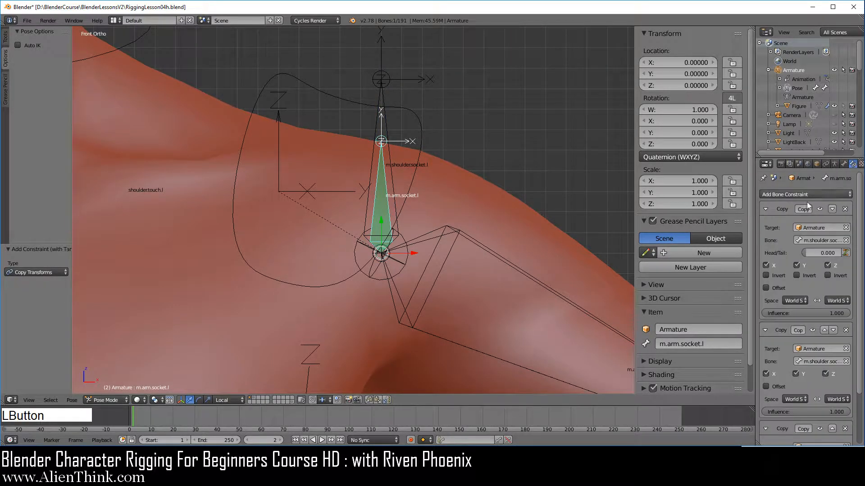
{"action": "left_click", "coordinate": [766, 209]}
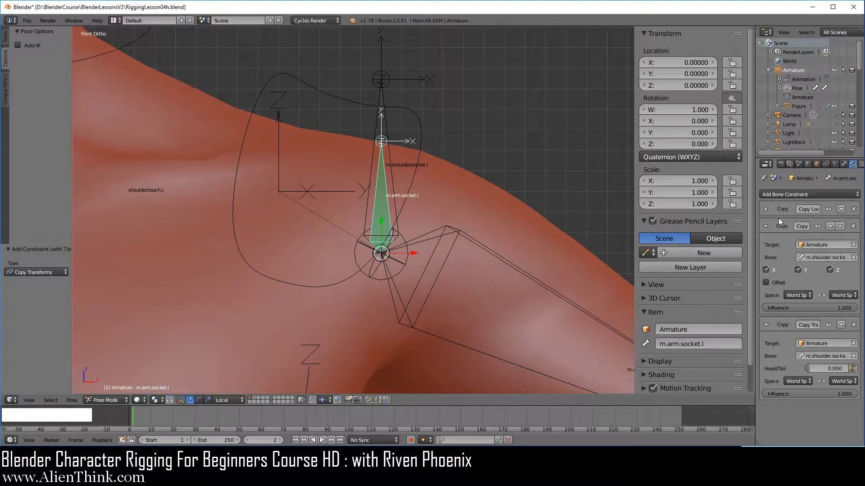
{"action": "left_click", "coordinate": [767, 225]}
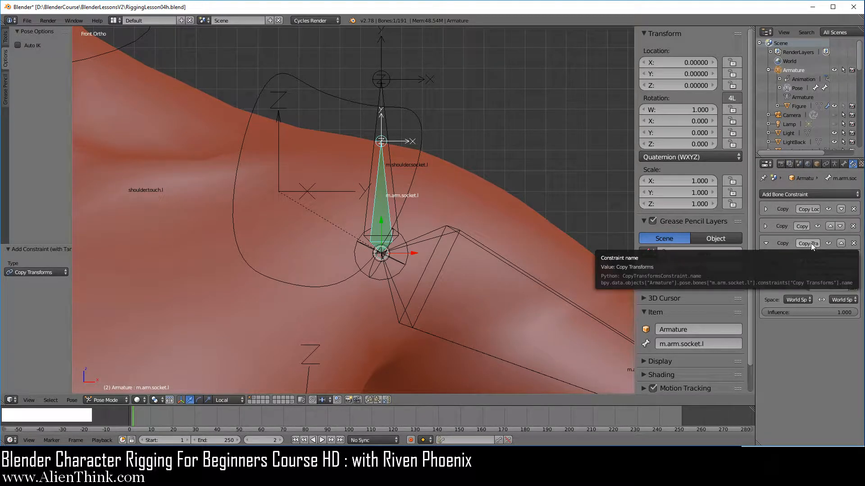
{"action": "mouse_move", "coordinate": [843, 312]}
{"action": "left_mouse_down"}
{"action": "mouse_move", "coordinate": [749, 312]}
{"action": "mouse_move", "coordinate": [844, 312]}
{"action": "left_mouse_up"}
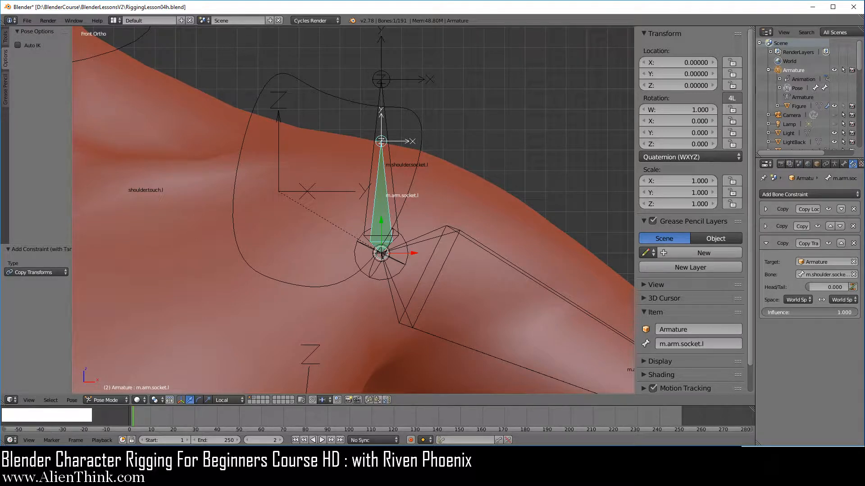
Rotate shoulder.touch.l by about -12.1° to raise the left shoulder and check how the sockets and FK arm follow
{"action": "right_click", "coordinate": [346, 274]}
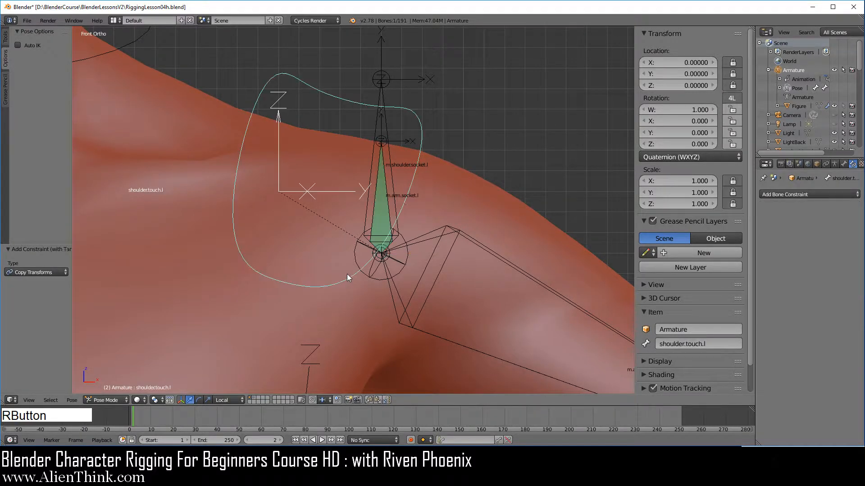
{"action": "scroll", "coordinate": [426, 287], "scroll_direction": "down", "scroll_amount": 4}
{"action": "key", "text": "r"}
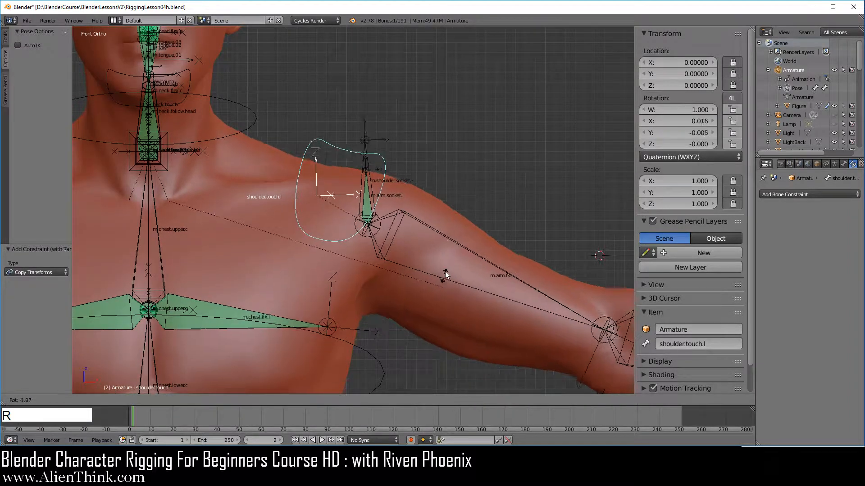
{"action": "left_click", "coordinate": [452, 236]}
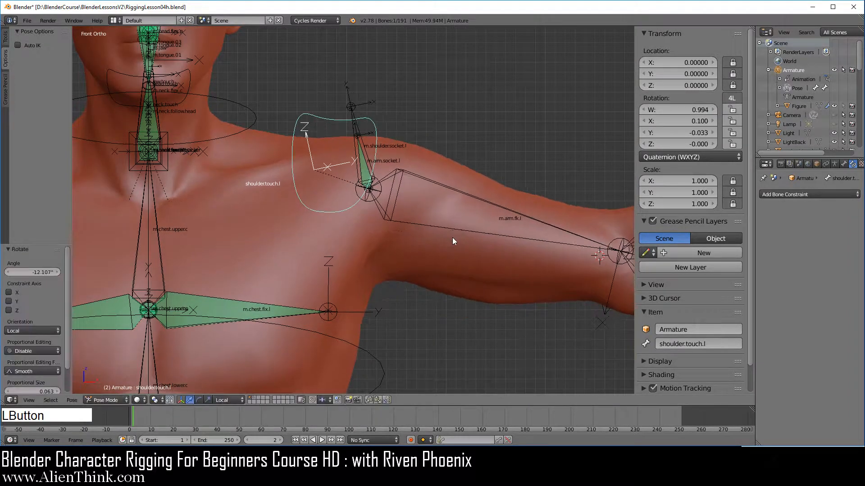
Set the Copy Transforms influence on m.arm.socket.l to 0 and test-rotate chest.touch, cancelling the rotation
{"action": "right_click", "coordinate": [367, 172]}
{"action": "left_click_drag", "start_coordinate": [856, 314], "coordinate": [765, 314]}
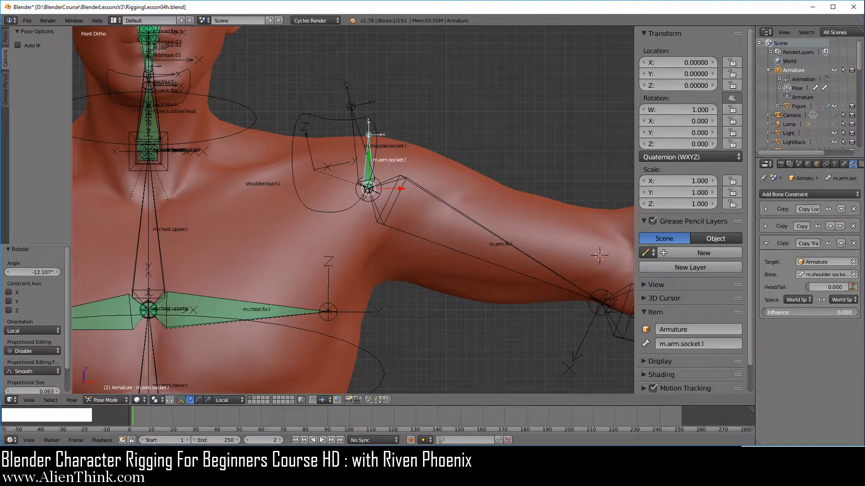
{"action": "scroll", "coordinate": [379, 229], "scroll_direction": "down", "scroll_amount": 2}
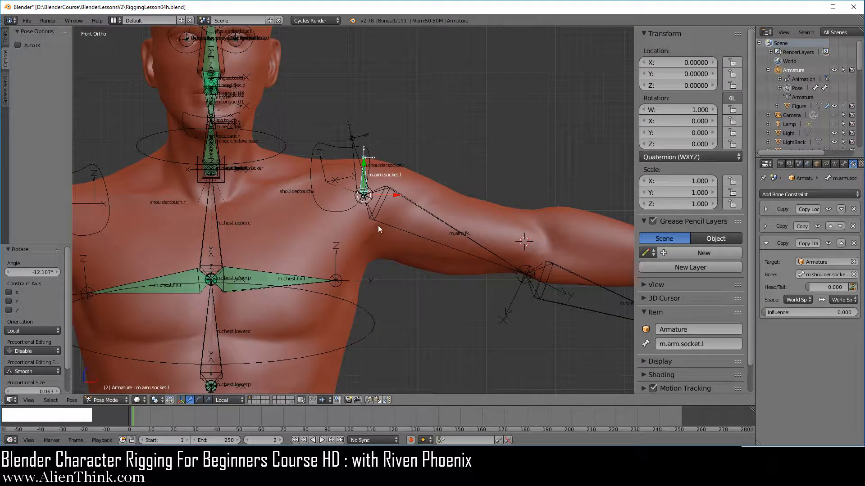
{"action": "right_click", "coordinate": [366, 318]}
{"action": "key", "text": "r"}
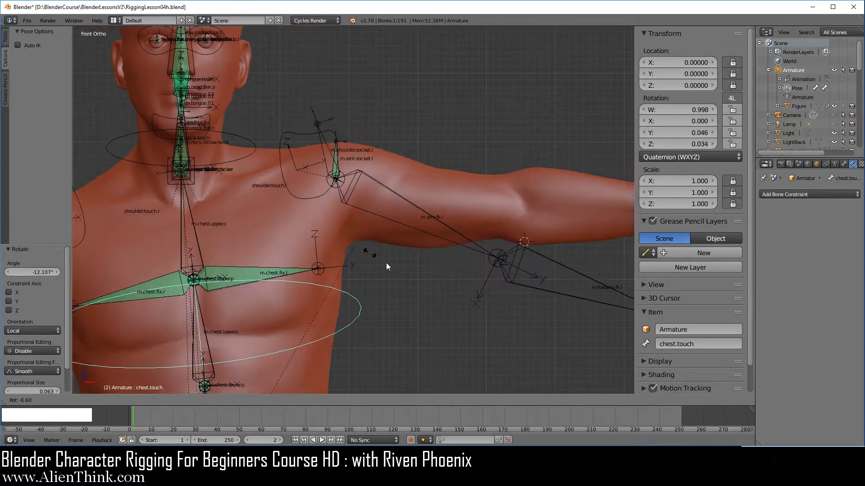
{"action": "right_click", "coordinate": [405, 267]}
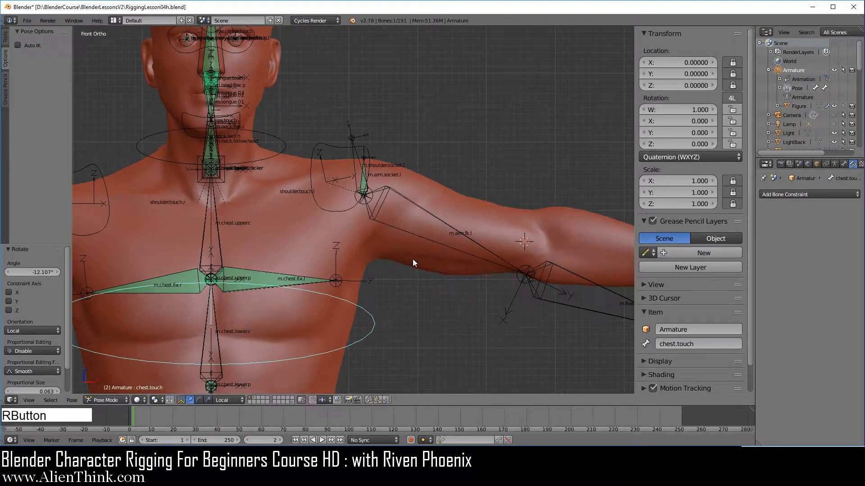
Set the Copy Transforms influence on m.arm.socket.l back to 1
{"action": "right_click", "coordinate": [364, 168]}
{"action": "right_click", "coordinate": [363, 180]}
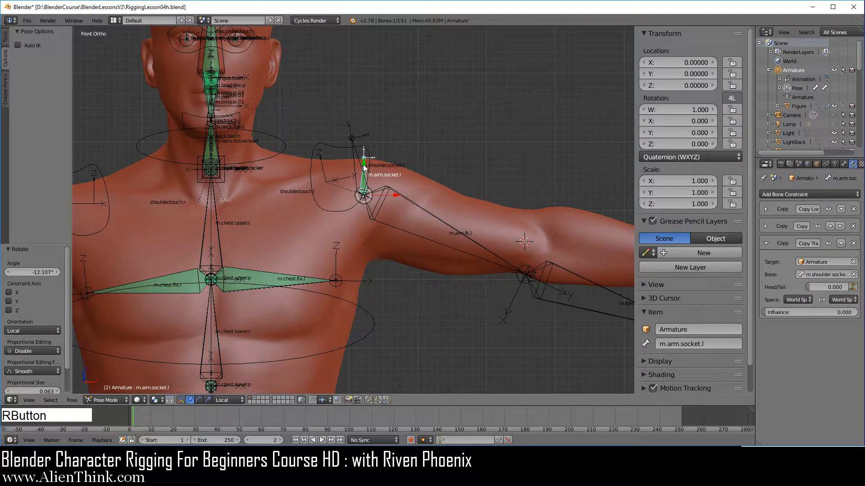
{"action": "scroll", "coordinate": [380, 215], "scroll_direction": "up", "scroll_amount": 4}
{"action": "middle_click_drag", "start_coordinate": [380, 215], "coordinate": [374, 250], "text": "shift"}
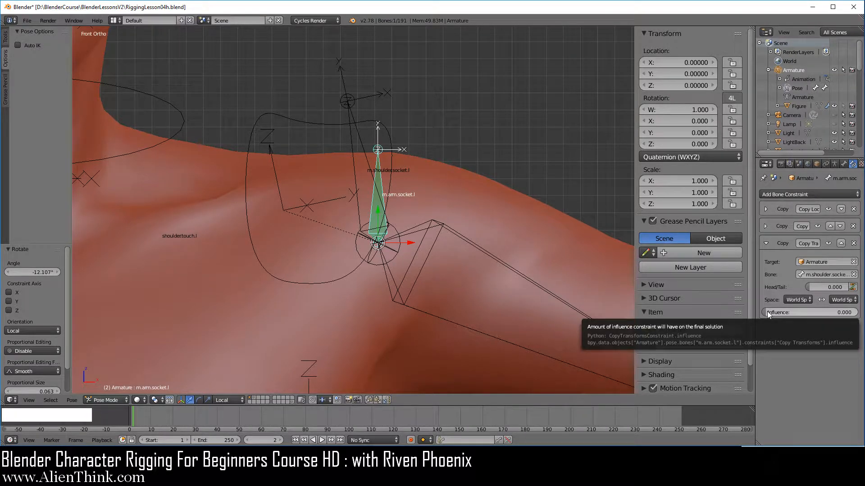
{"action": "left_click_drag", "start_coordinate": [766, 311], "coordinate": [857, 312]}
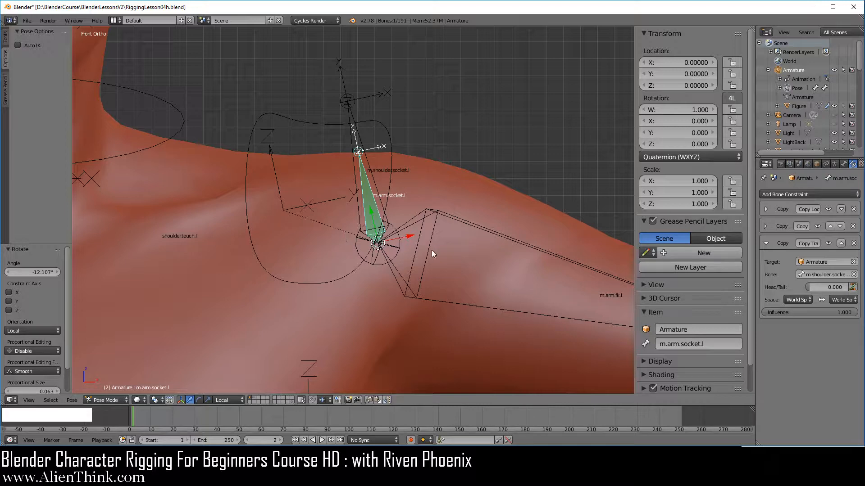
Clear the pose rotation of all bones and deselect them
{"action": "key", "text": "a"}
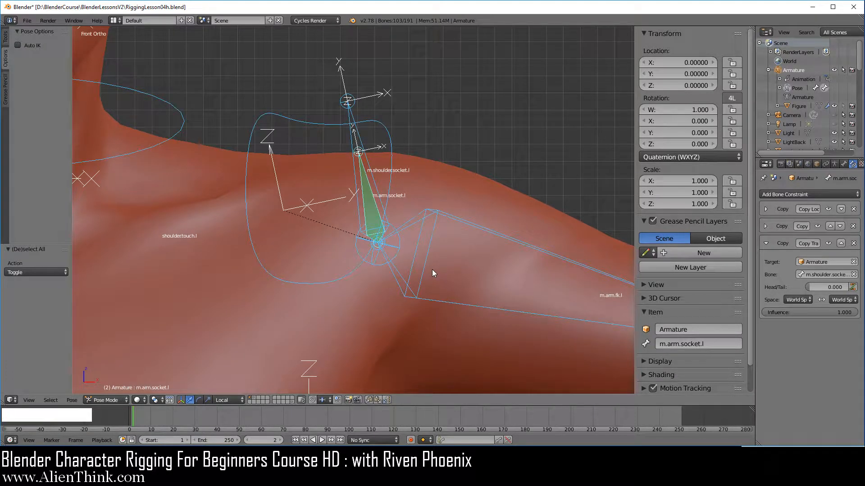
{"action": "key", "text": "alt"}
{"action": "key", "text": "alt+r"}
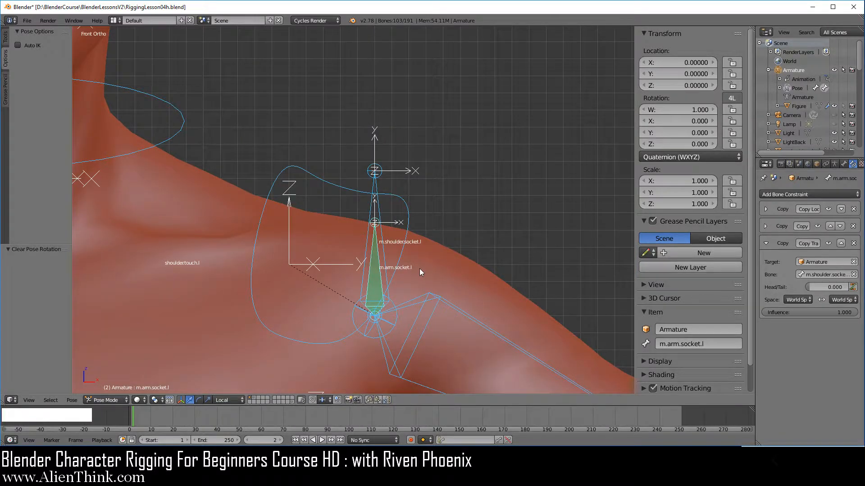
{"action": "middle_click_drag", "start_coordinate": [419, 268], "coordinate": [353, 197], "text": "shift"}
{"action": "key", "text": "a"}
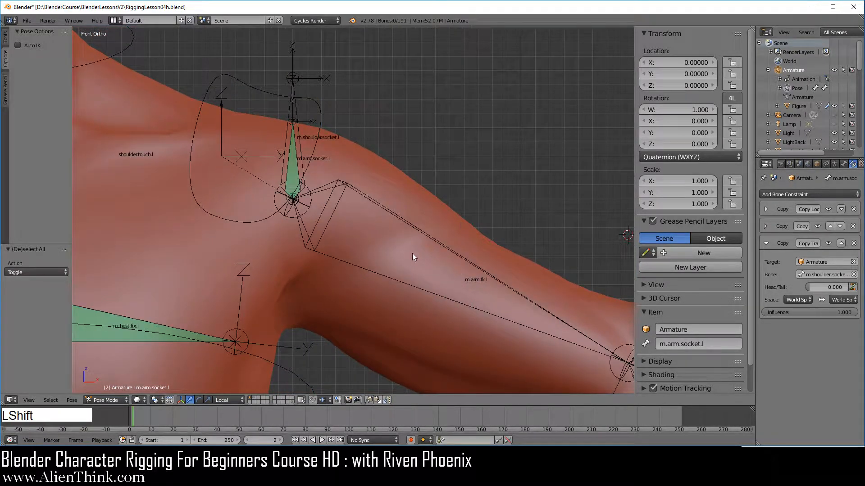
Examine the m.thigh.tracker.l and m.shin.tracker.l bones at the left knee and ankle in side view as a reference for arm trackers
{"action": "middle_click_drag", "start_coordinate": [412, 253], "coordinate": [264, 157], "text": "shift"}
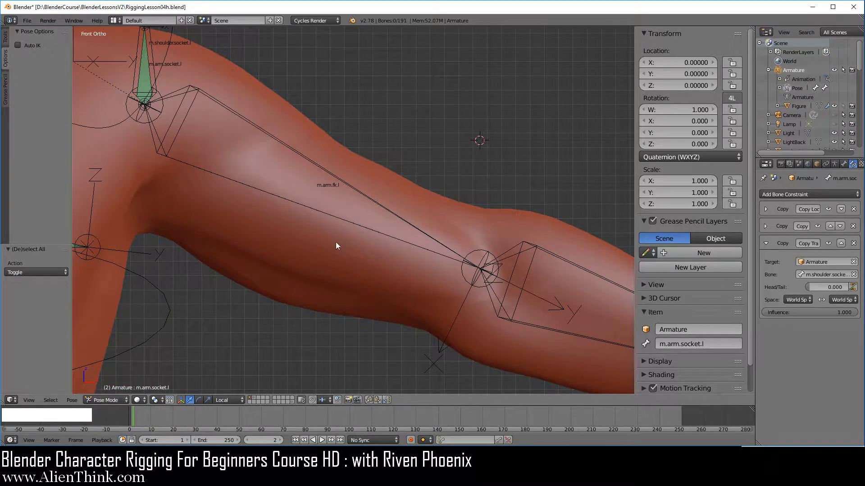
{"action": "scroll", "coordinate": [419, 239], "scroll_direction": "down", "scroll_amount": 3}
{"action": "middle_click_drag", "start_coordinate": [276, 378], "coordinate": [391, 264], "text": "shift"}
{"action": "scroll", "coordinate": [391, 263], "scroll_direction": "down", "scroll_amount": 2}
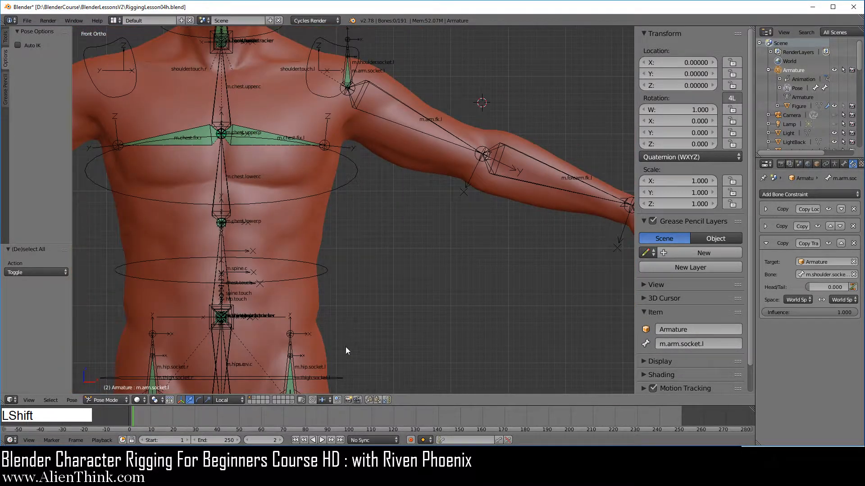
{"action": "middle_click_drag", "start_coordinate": [330, 391], "coordinate": [419, 196], "text": "shift"}
{"action": "middle_click_drag", "start_coordinate": [394, 299], "coordinate": [378, 127], "text": "shift"}
{"action": "scroll", "coordinate": [376, 180], "scroll_direction": "down", "scroll_amount": 1}
{"action": "middle_click_drag", "start_coordinate": [369, 244], "coordinate": [389, 154], "text": "shift"}
{"action": "key", "text": "KP_3"}
{"action": "middle_click_drag", "start_coordinate": [320, 206], "coordinate": [320, 183], "text": "shift"}
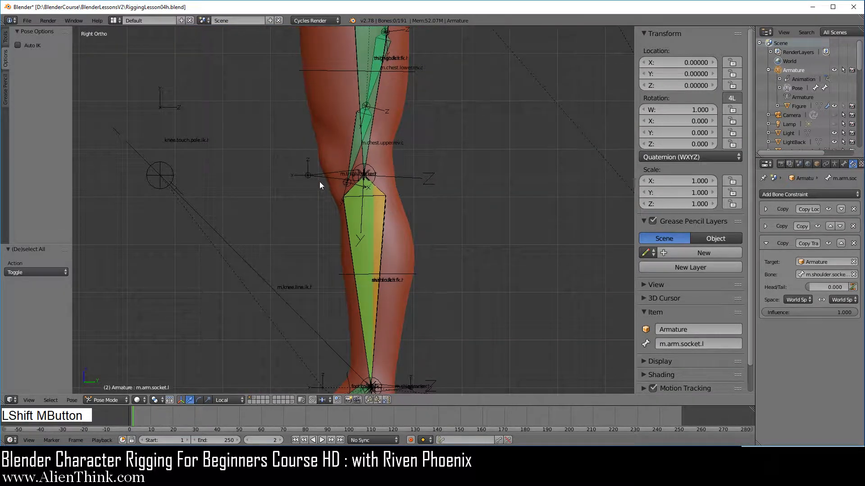
{"action": "right_click", "coordinate": [321, 177]}
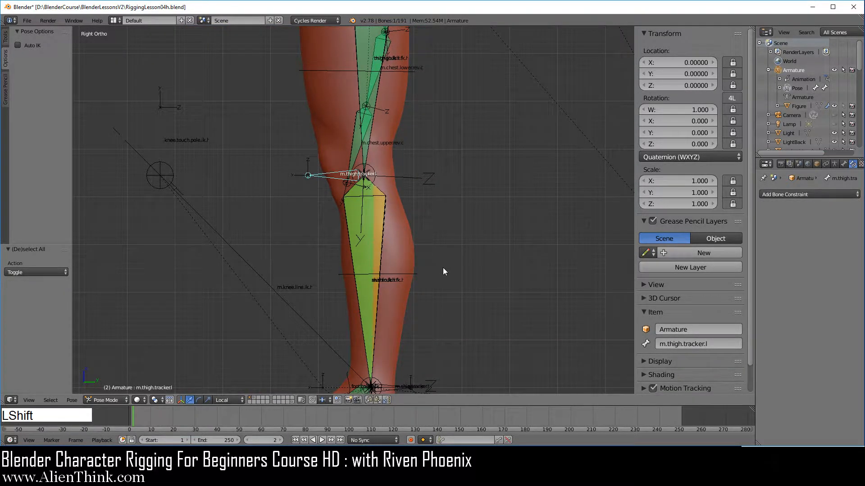
{"action": "middle_click_drag", "start_coordinate": [443, 269], "coordinate": [409, 190], "text": "shift"}
{"action": "right_click", "coordinate": [361, 305], "text": "shift"}
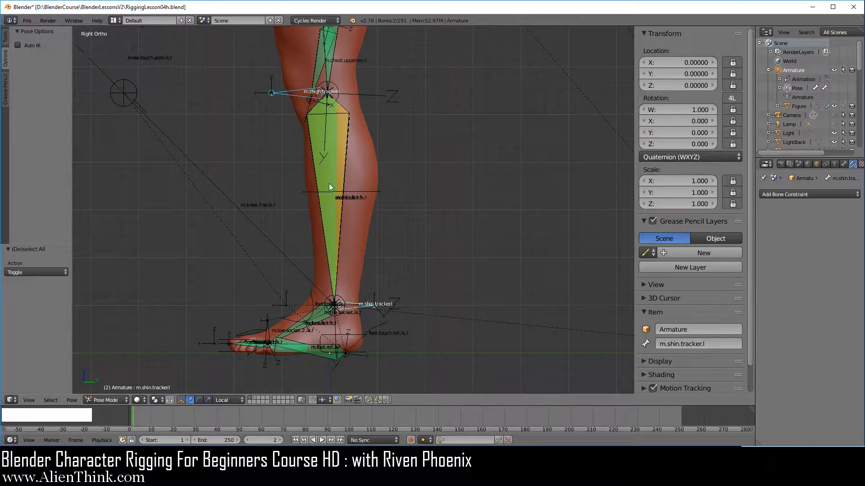
{"action": "middle_click_drag", "start_coordinate": [447, 115], "coordinate": [399, 264], "text": "shift"}
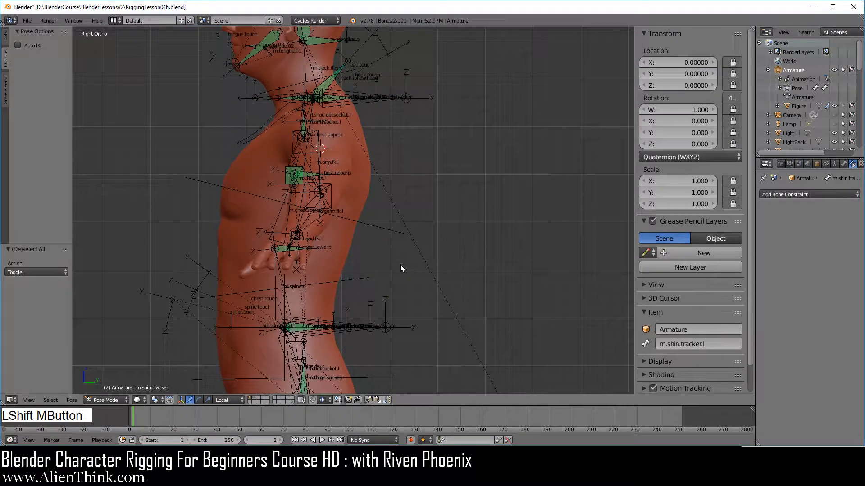
Switch the armature from Pose Mode to Edit Mode for work on the left forearm in front view
{"action": "key", "text": "KP_1"}
{"action": "middle_click_drag", "start_coordinate": [517, 220], "coordinate": [334, 149], "text": "shift"}
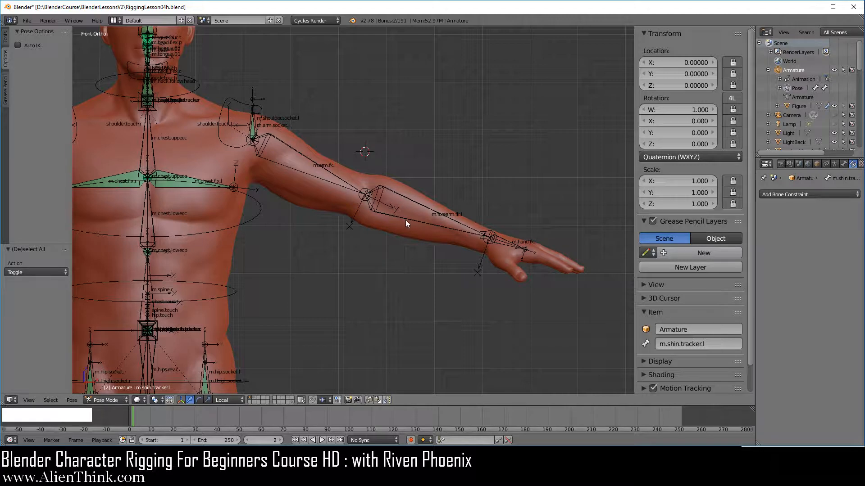
{"action": "scroll", "coordinate": [405, 221], "scroll_direction": "up", "scroll_amount": 5}
{"action": "middle_click_drag", "start_coordinate": [444, 272], "coordinate": [360, 192], "text": "shift"}
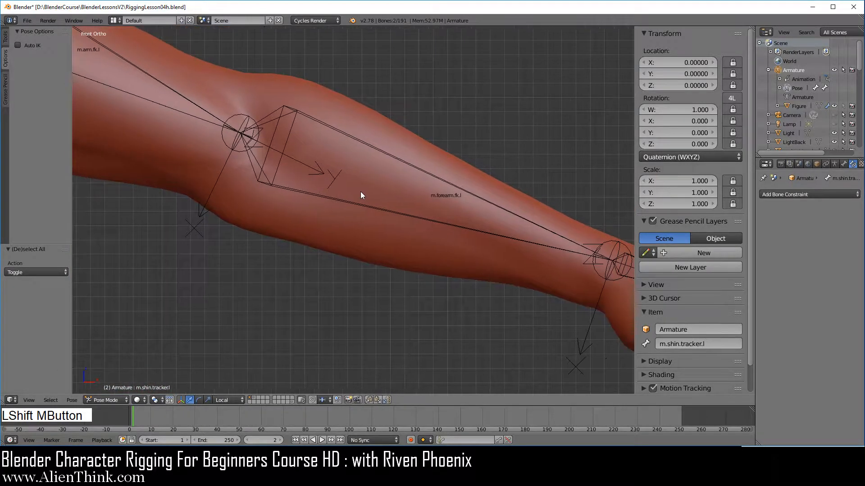
{"action": "middle_click_drag", "start_coordinate": [394, 225], "coordinate": [368, 254], "text": "shift"}
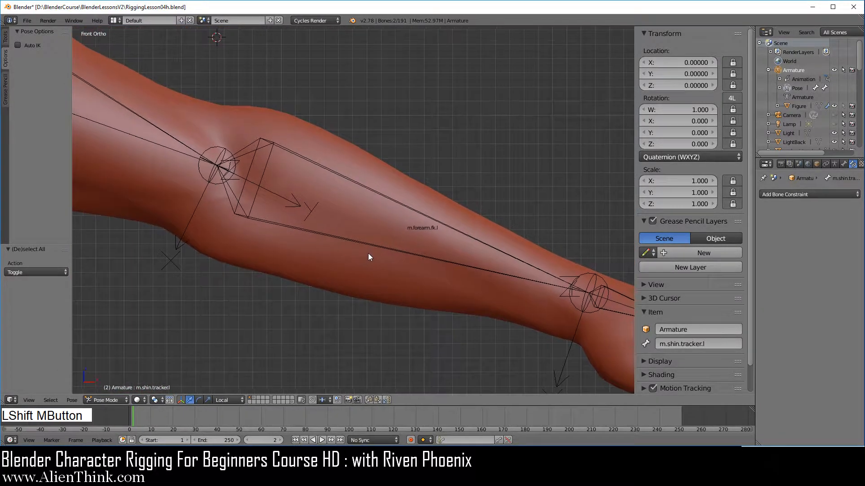
{"action": "left_click", "coordinate": [108, 401]}
{"action": "left_click", "coordinate": [113, 381]}
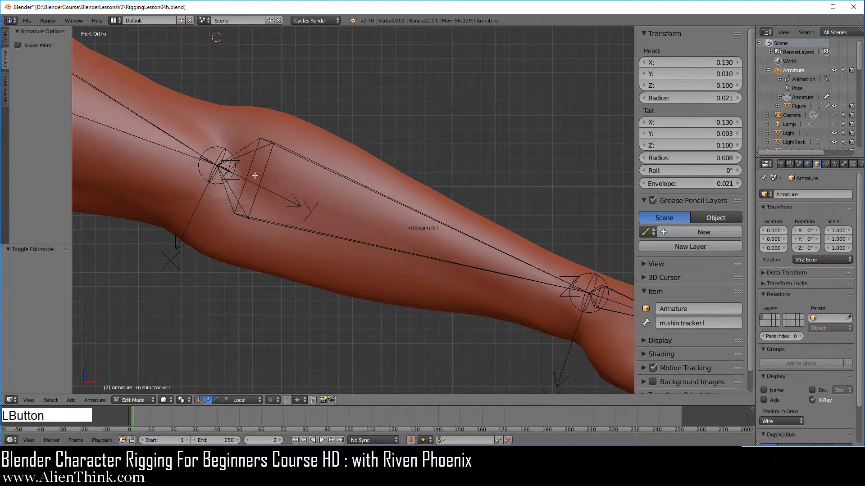
Extrude a short bone from the elbow end of m.arm.fk.l, offset about 0.054 in X and -0.021 in Z, and select it
{"action": "right_click", "coordinate": [219, 151]}
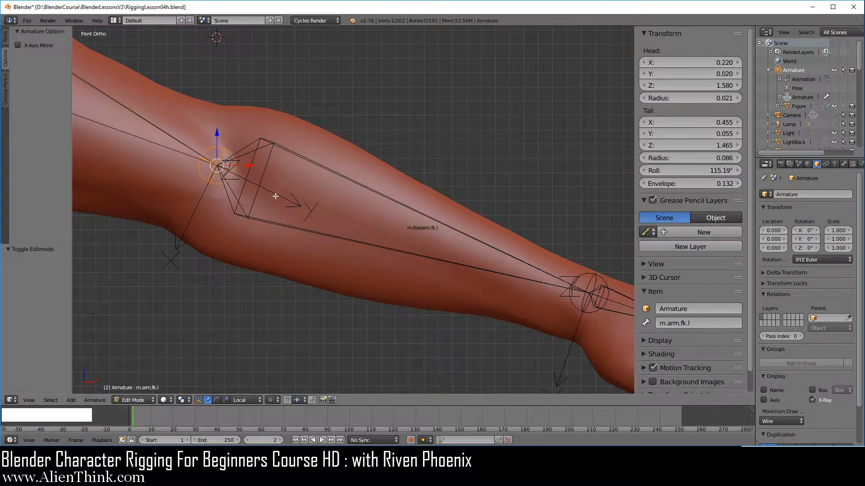
{"action": "key", "text": "e"}
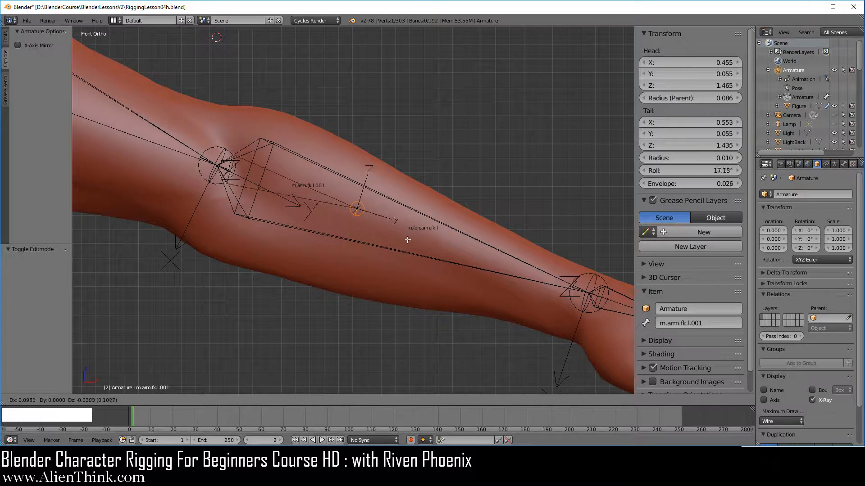
{"action": "left_click", "coordinate": [349, 220]}
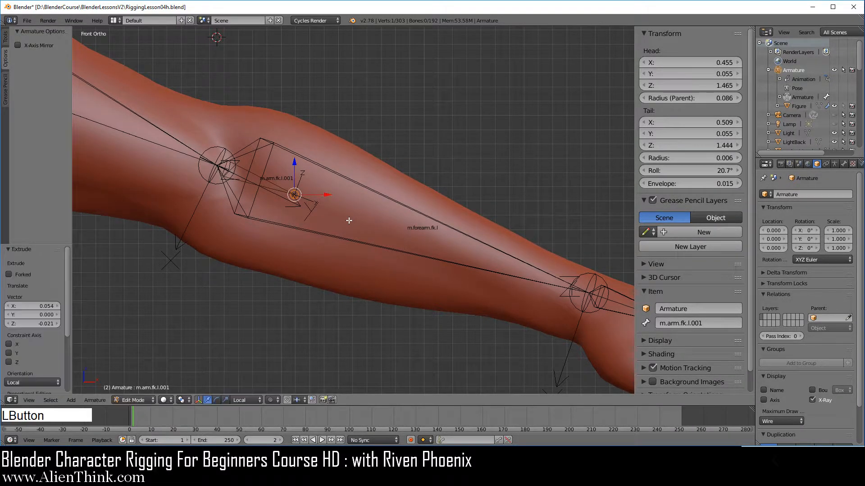
{"action": "right_click", "coordinate": [276, 184]}
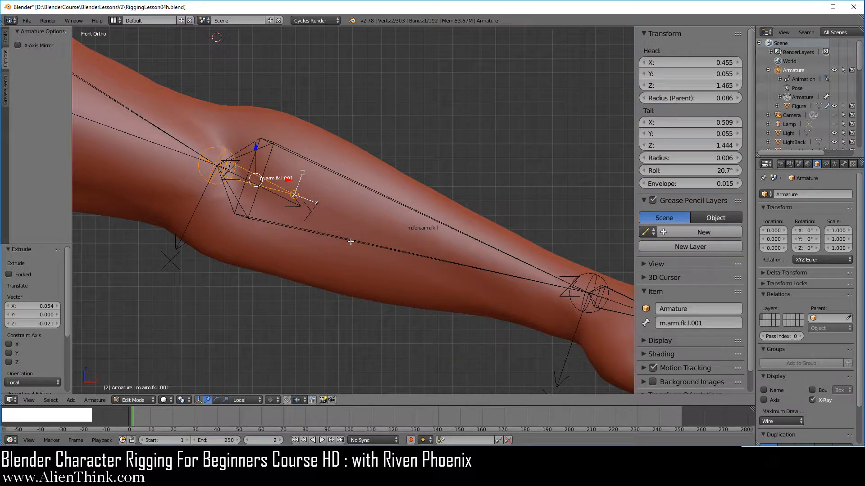
Split the new elbow bone off m.arm.fk.l and turn off its Deform option
{"action": "key", "text": "y"}
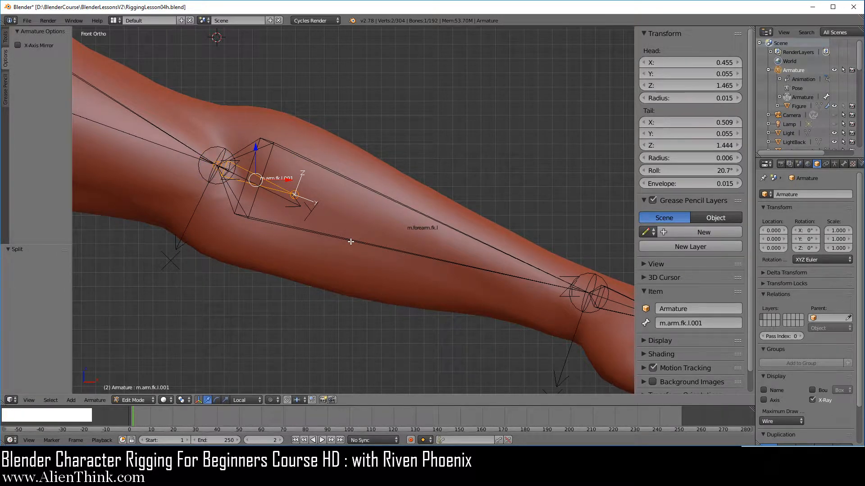
{"action": "left_click", "coordinate": [843, 164]}
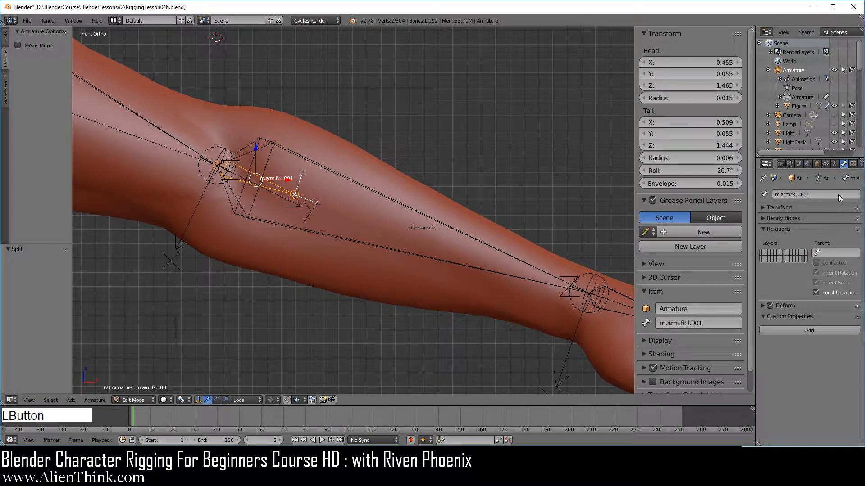
{"action": "left_click", "coordinate": [770, 306]}
Rename the split elbow bone as m.arm.tracker.l
{"action": "left_click", "coordinate": [714, 322]}
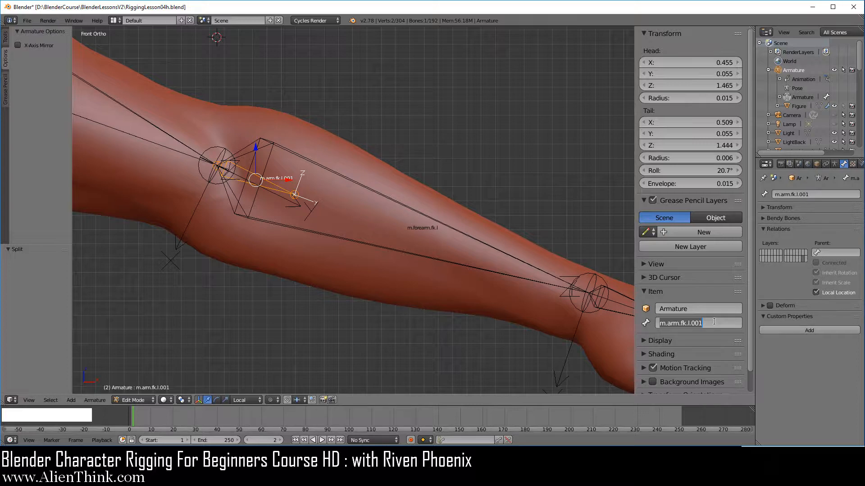
{"action": "type", "text": "m.a"}
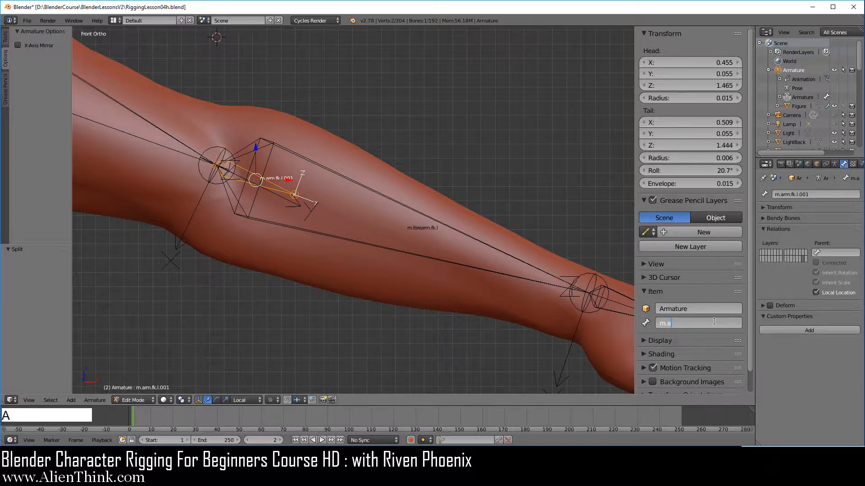
{"action": "type", "text": "rm.tracker.l"}
{"action": "key", "text": "Return"}
Align m.arm.tracker.l to m.forearm.fk.l and parent it to that bone with Keep Offset
{"action": "right_click", "coordinate": [297, 162], "text": "shift"}
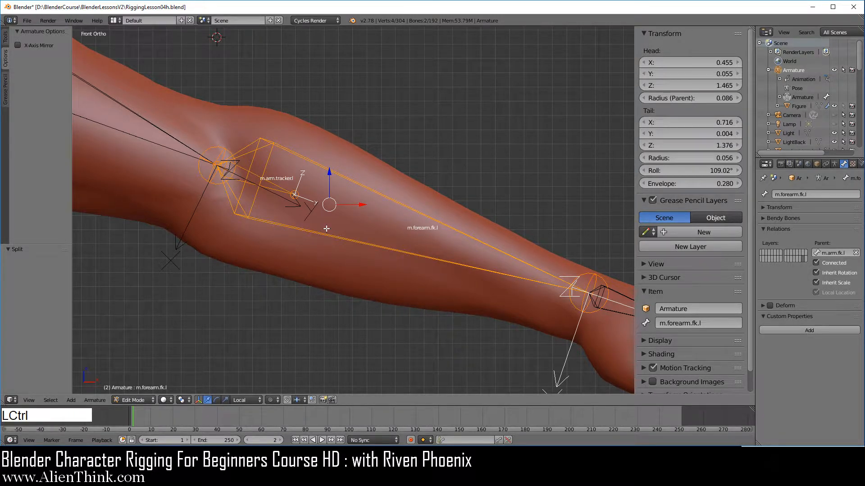
{"action": "key", "text": "ctrl+alt+a"}
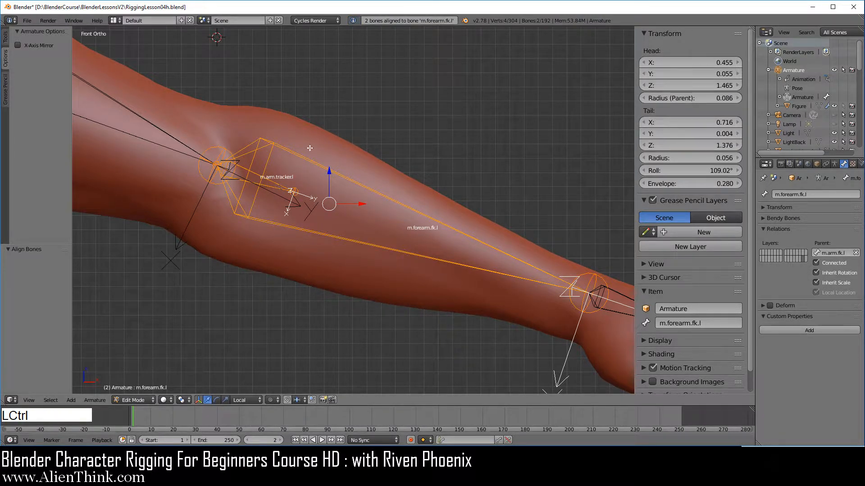
{"action": "right_click", "coordinate": [276, 184]}
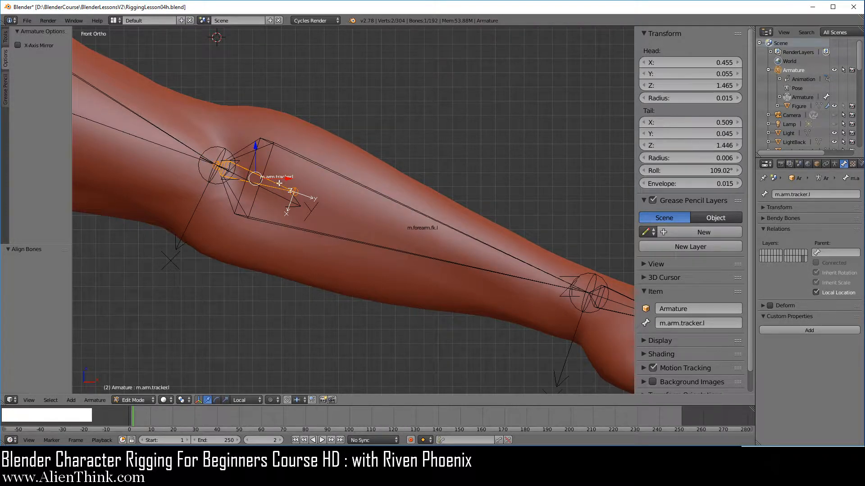
{"action": "right_click", "coordinate": [312, 162], "text": "shift"}
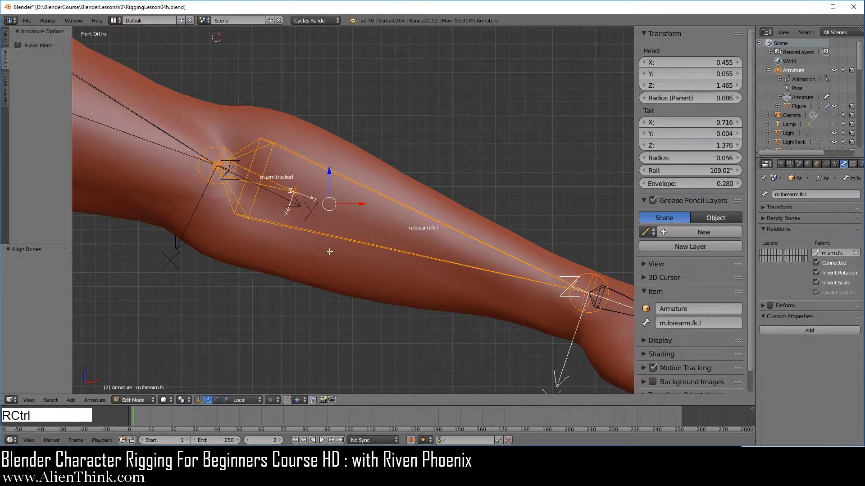
{"action": "key", "text": "ctrl+p"}
{"action": "left_click", "coordinate": [330, 252]}
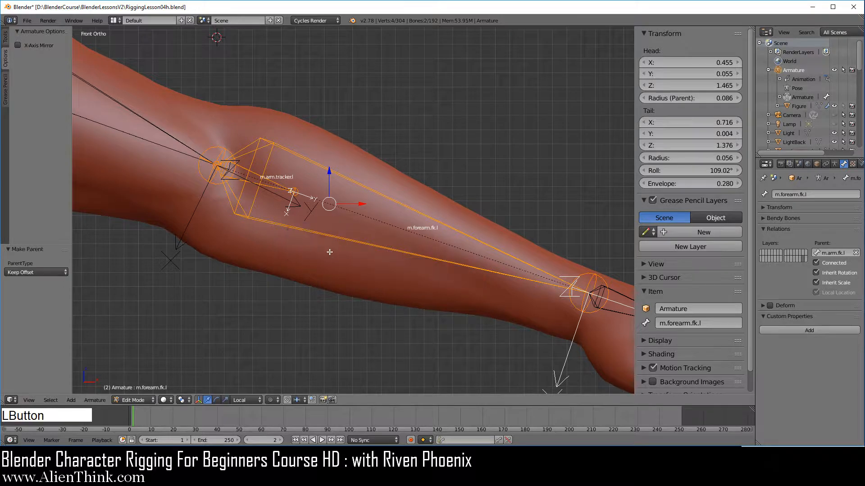
{"action": "right_click", "coordinate": [281, 175]}
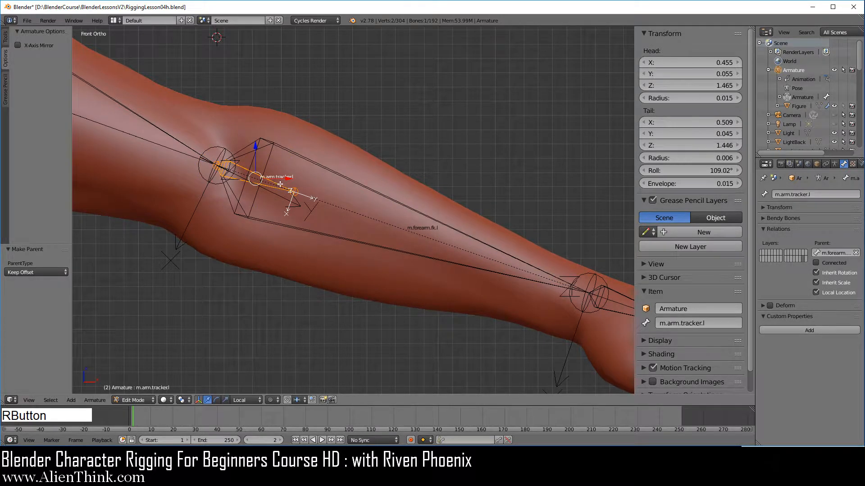
Examine the parent settings of m.thigh.tracker.l and m.shin.tracker.l on the leg in side view
{"action": "scroll", "coordinate": [280, 174], "scroll_direction": "down", "scroll_amount": 3}
{"action": "middle_click_drag", "start_coordinate": [317, 309], "coordinate": [417, 131], "text": "shift"}
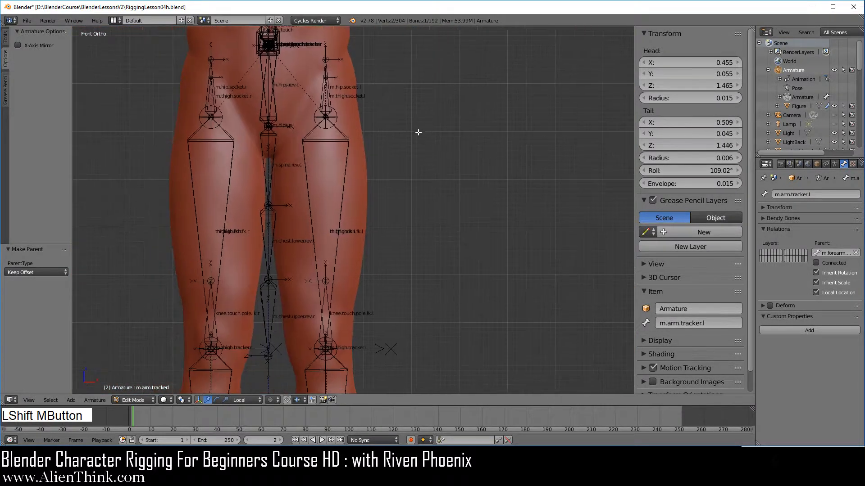
{"action": "key", "text": "KP_3"}
{"action": "middle_click_drag", "start_coordinate": [350, 306], "coordinate": [331, 203], "text": "shift"}
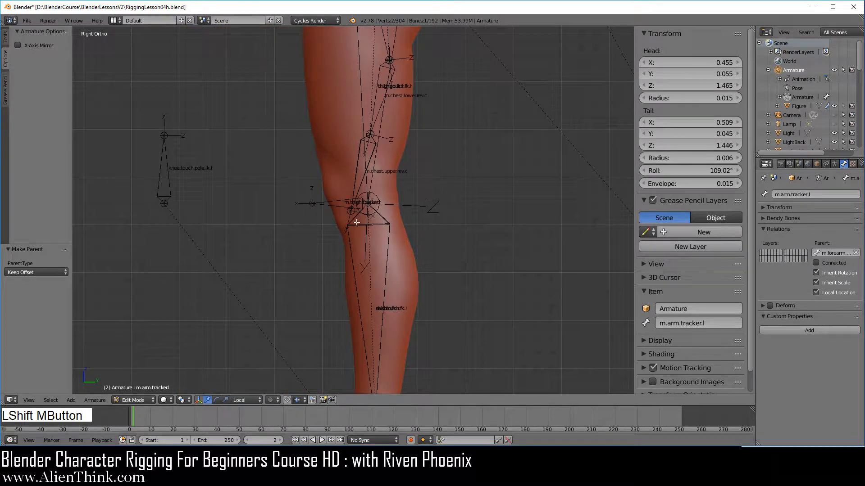
{"action": "right_click", "coordinate": [331, 203]}
{"action": "middle_click_drag", "start_coordinate": [342, 288], "coordinate": [351, 169], "text": "shift"}
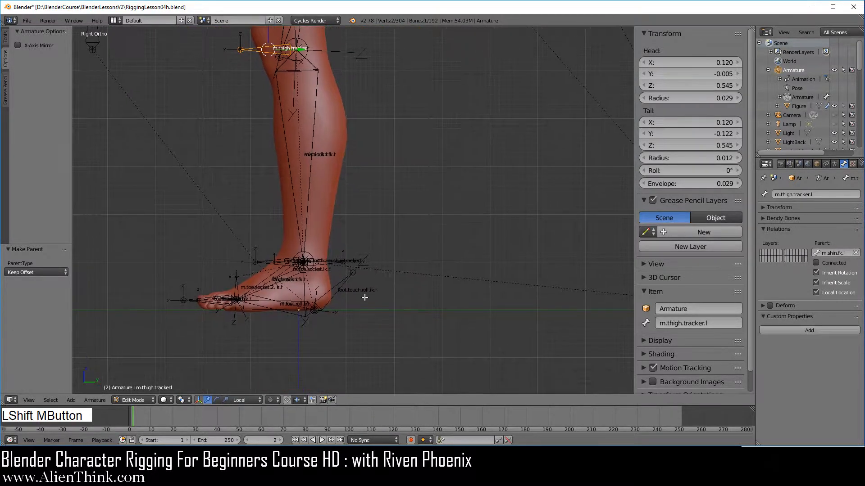
{"action": "right_click", "coordinate": [332, 263]}
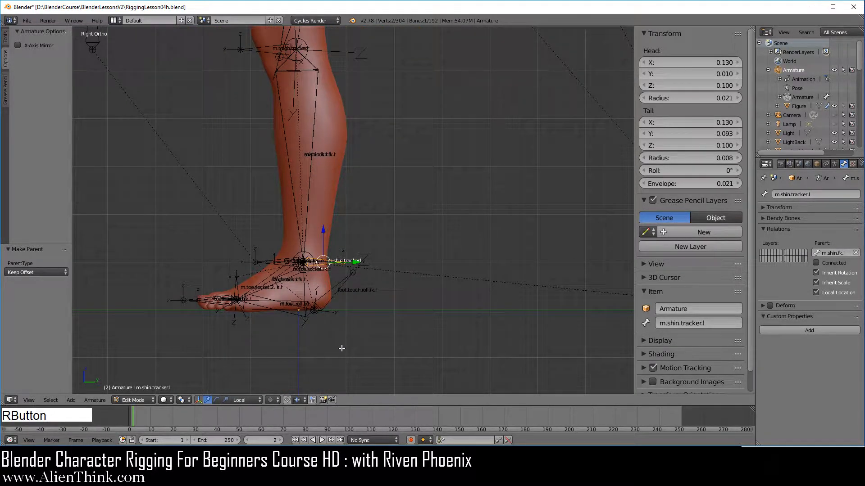
Extrude a short bone from the wrist end of m.forearm.fk.l in front view, offset about 0.025 in X and -0.008 in Z
{"action": "middle_click_drag", "start_coordinate": [351, 217], "coordinate": [340, 276], "text": "shift"}
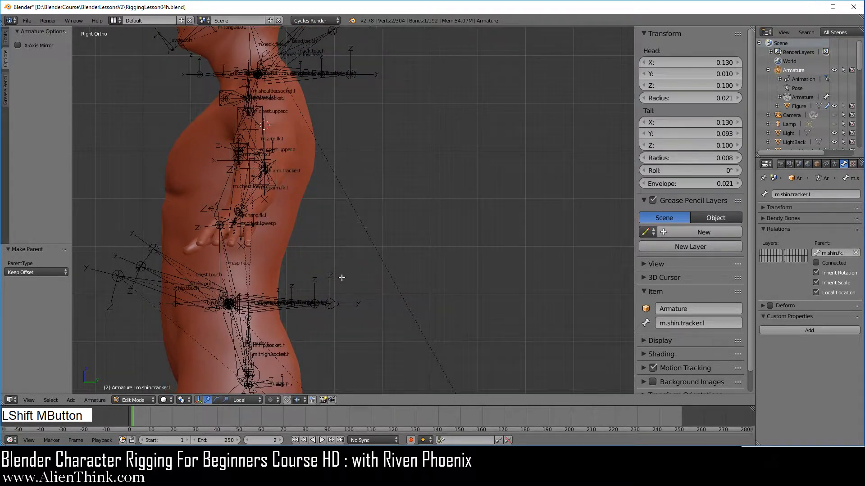
{"action": "key", "text": "KP_1"}
{"action": "middle_click_drag", "start_coordinate": [564, 258], "coordinate": [372, 245], "text": "shift"}
{"action": "scroll", "coordinate": [390, 267], "scroll_direction": "up", "scroll_amount": 6}
{"action": "scroll", "coordinate": [377, 247], "scroll_direction": "up", "scroll_amount": 3}
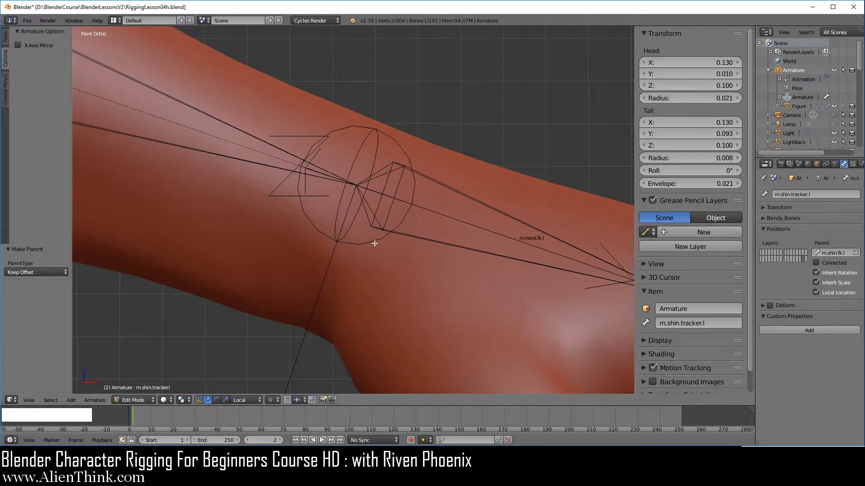
{"action": "right_click", "coordinate": [373, 243]}
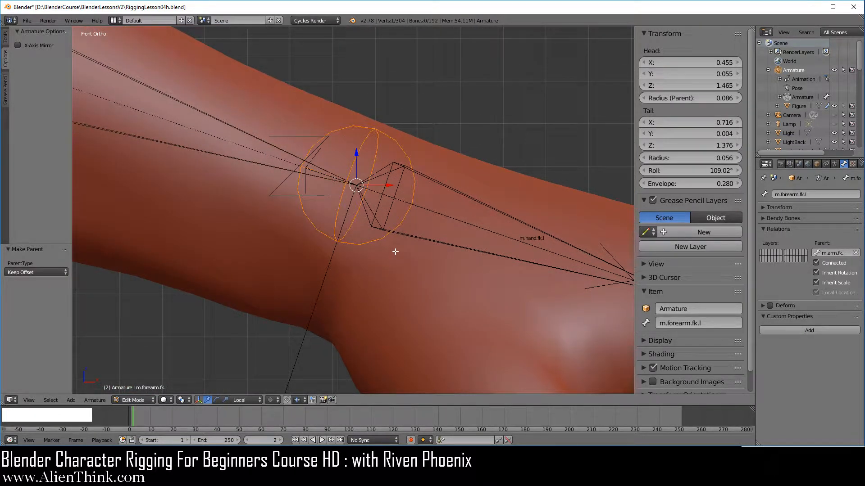
{"action": "key", "text": "e"}
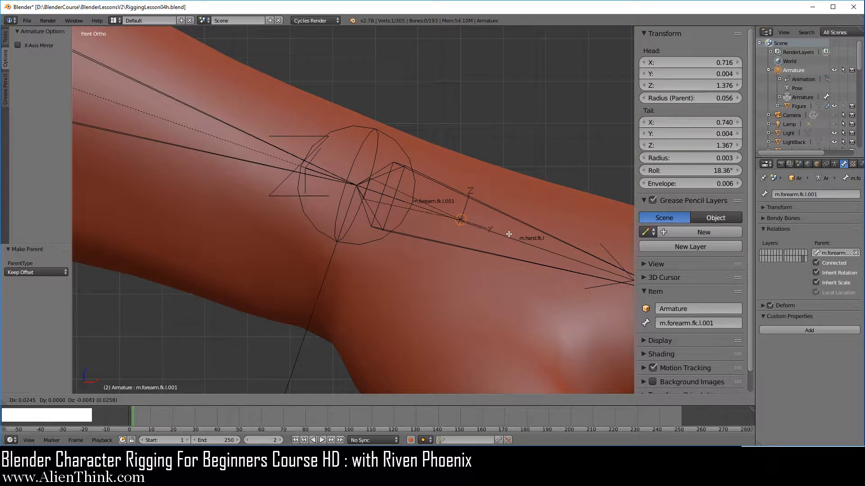
{"action": "left_click", "coordinate": [425, 210]}
Split the new wrist bone off m.forearm.fk.l and turn off its Deform option
{"action": "right_click", "coordinate": [424, 207]}
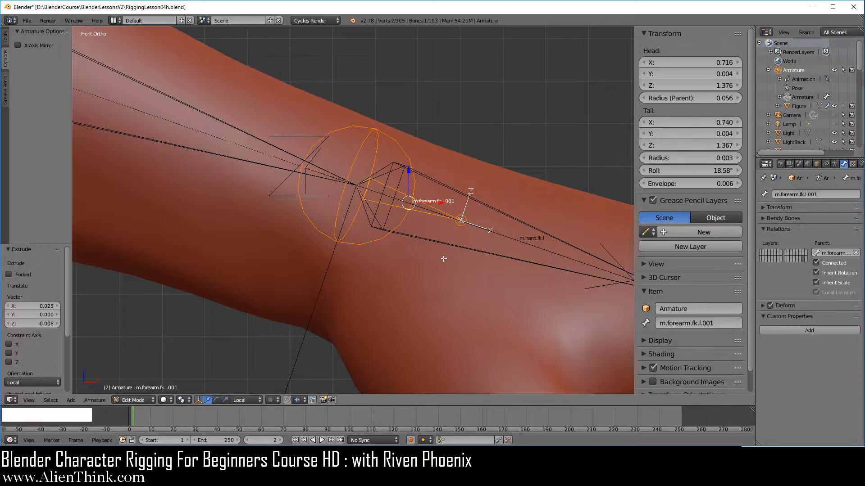
{"action": "key", "text": "y"}
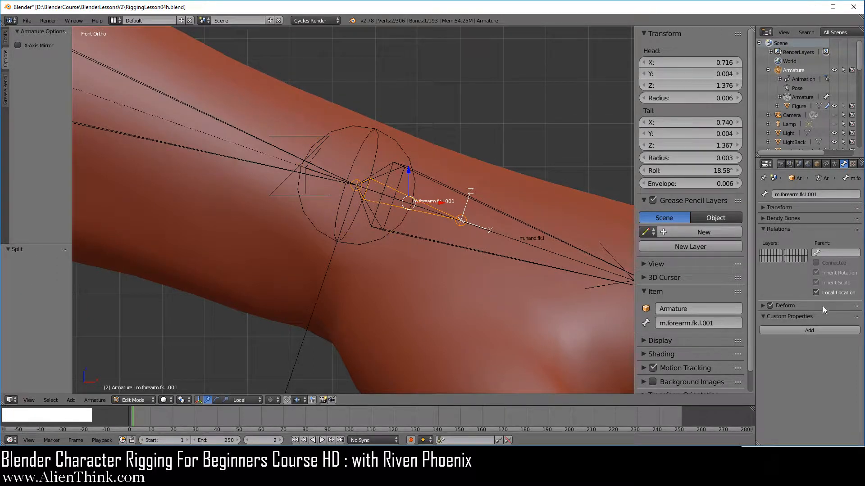
{"action": "left_click", "coordinate": [770, 305]}
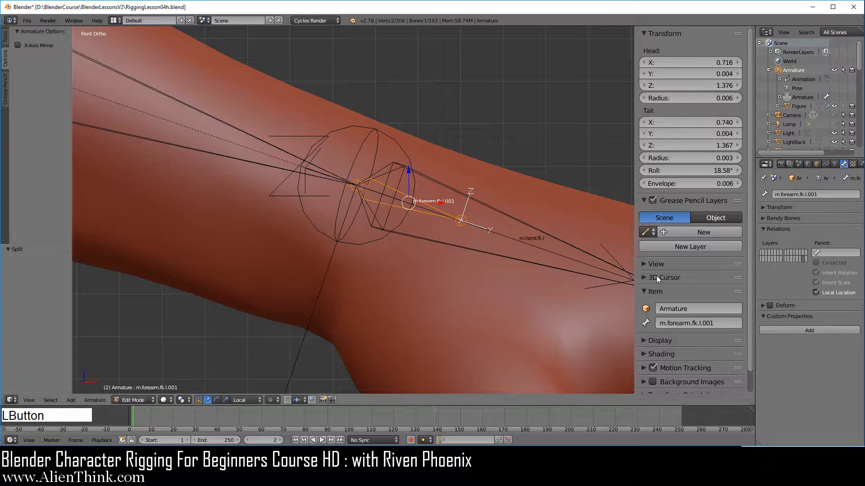
Rename the split wrist bone as m.forearm.tracker.l
{"action": "left_click", "coordinate": [720, 323]}
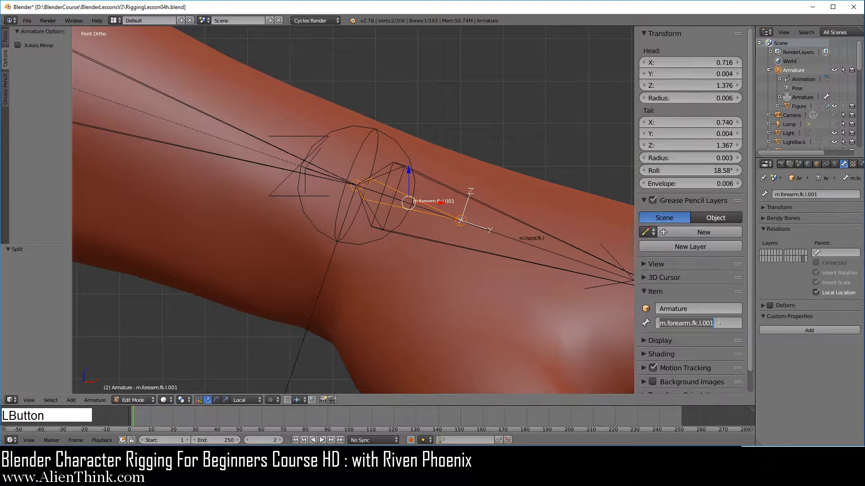
{"action": "type", "text": "m."}
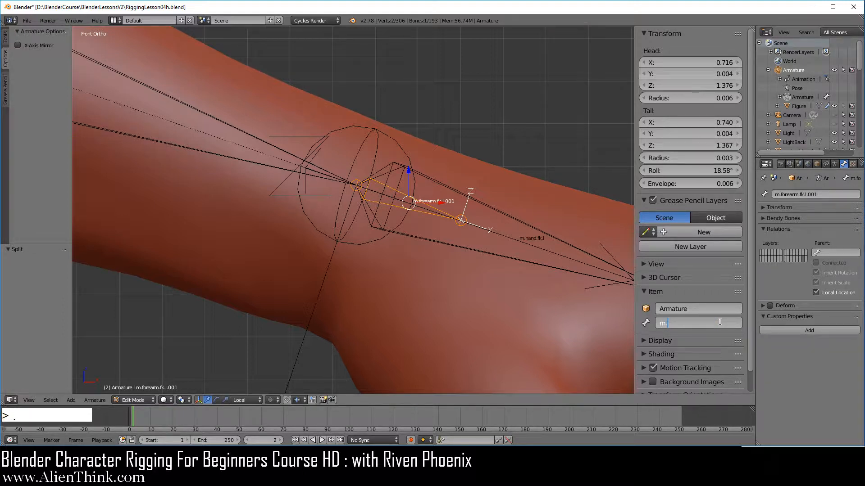
{"action": "type", "text": "forearm.tracker.l"}
{"action": "key", "text": "Return"}
Align m.forearm.tracker.l to the m.hand.fk.l bone
{"action": "key", "text": "shift"}
{"action": "right_click", "coordinate": [472, 279], "text": "shift"}
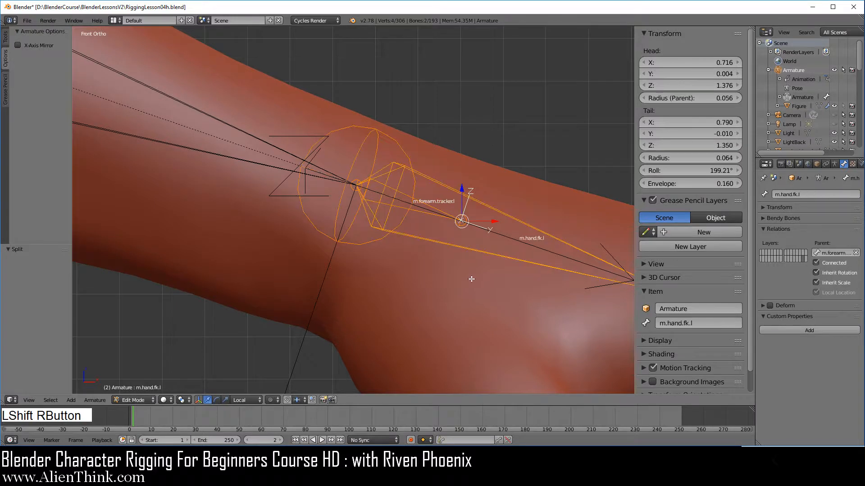
{"action": "key", "text": "ctrl+alt+a"}
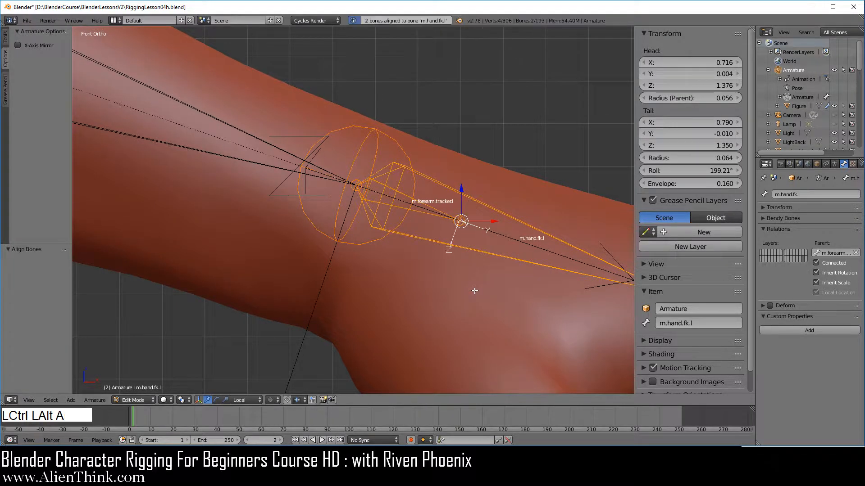
Parent m.forearm.tracker.l to m.forearm.fk.l with Keep Offset
{"action": "right_click", "coordinate": [431, 206]}
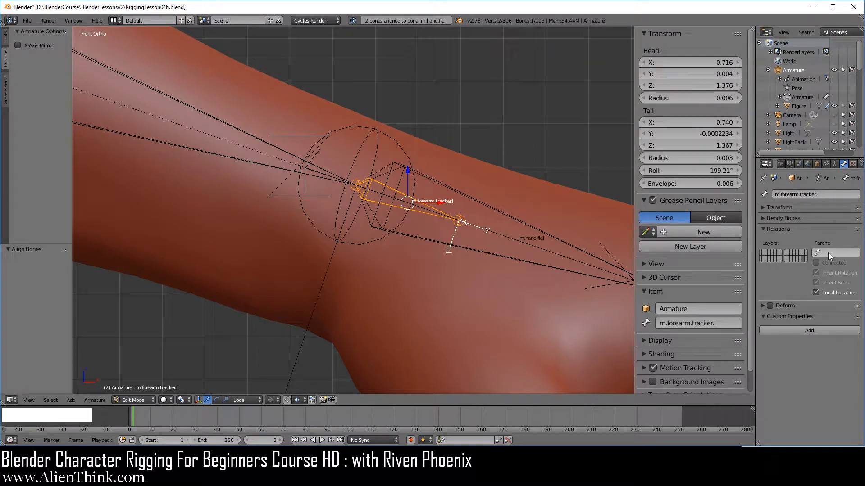
{"action": "right_click", "coordinate": [251, 136], "text": "shift"}
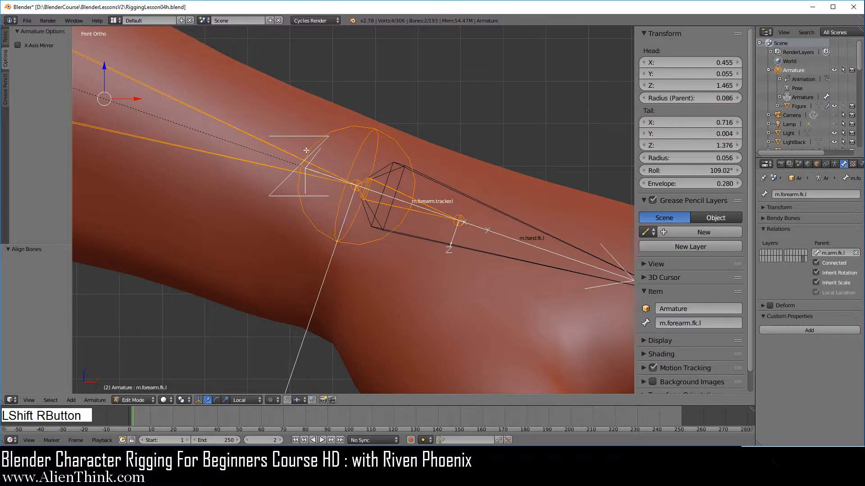
{"action": "key", "text": "ctrl+p"}
{"action": "left_click", "coordinate": [485, 175]}
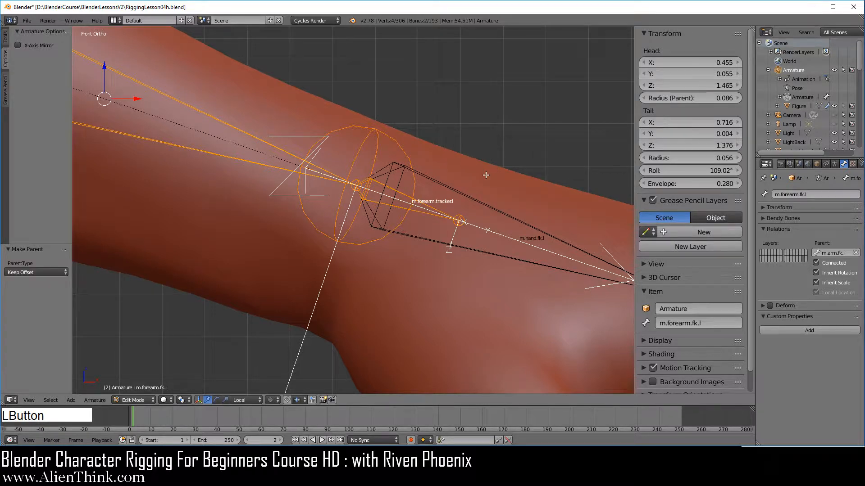
Check the parent settings of m.forearm.tracker.l and m.arm.tracker.l against the m.forearm.fk.l bone
{"action": "right_click", "coordinate": [431, 205]}
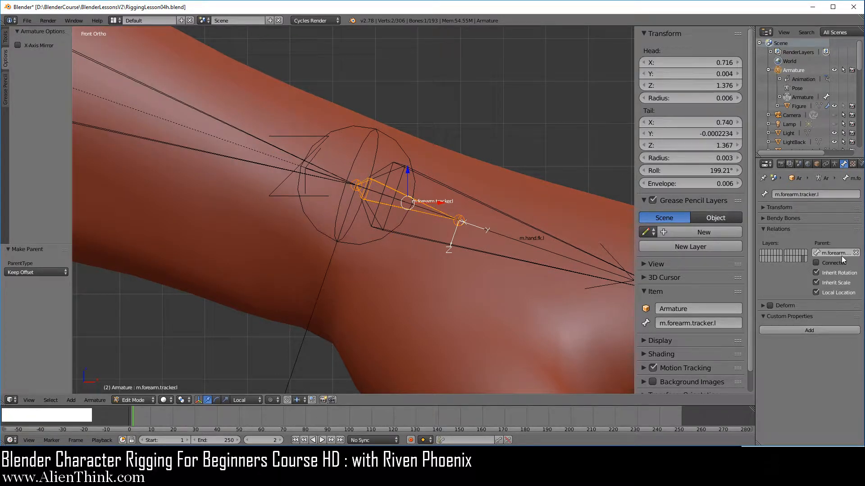
{"action": "middle_click_drag", "start_coordinate": [270, 271], "coordinate": [512, 307], "text": "shift"}
{"action": "right_click", "coordinate": [193, 124]}
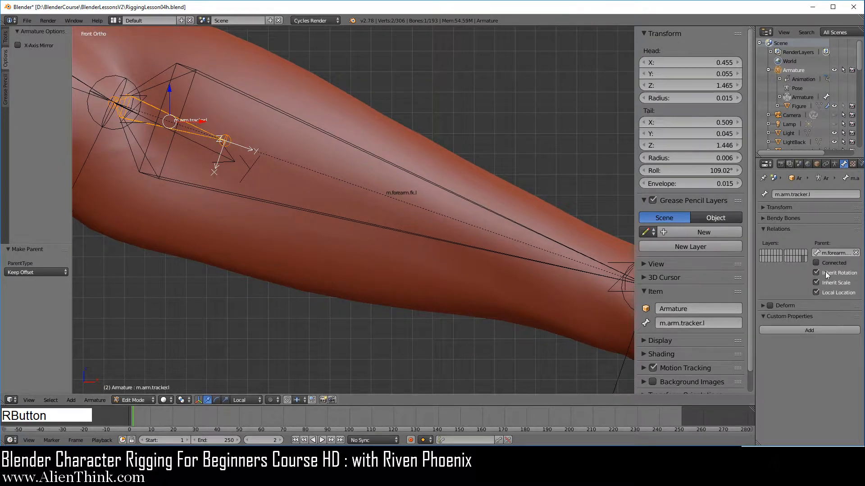
{"action": "right_click", "coordinate": [432, 183]}
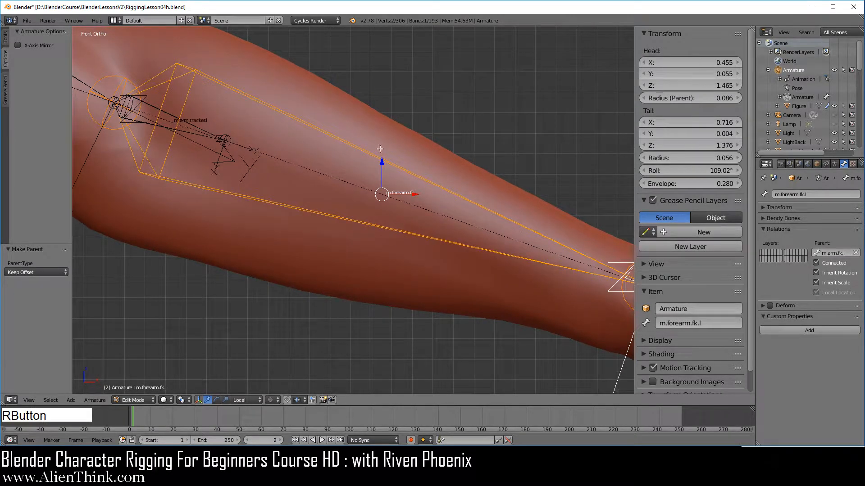
Switch the armature to Pose Mode and test m.forearm.fk.l with a trial rotation, cancelling it to keep the pose
{"action": "scroll", "coordinate": [398, 255], "scroll_direction": "down", "scroll_amount": 2}
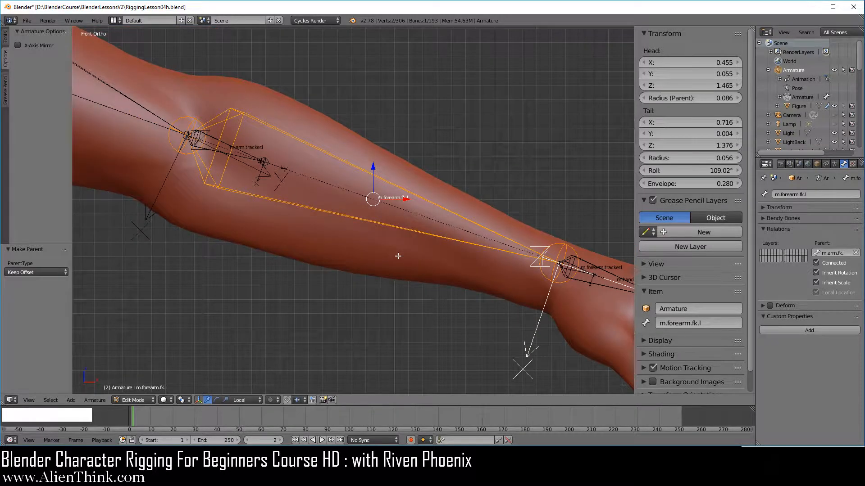
{"action": "middle_click_drag", "start_coordinate": [396, 253], "coordinate": [390, 278], "text": "shift"}
{"action": "left_click", "coordinate": [140, 400]}
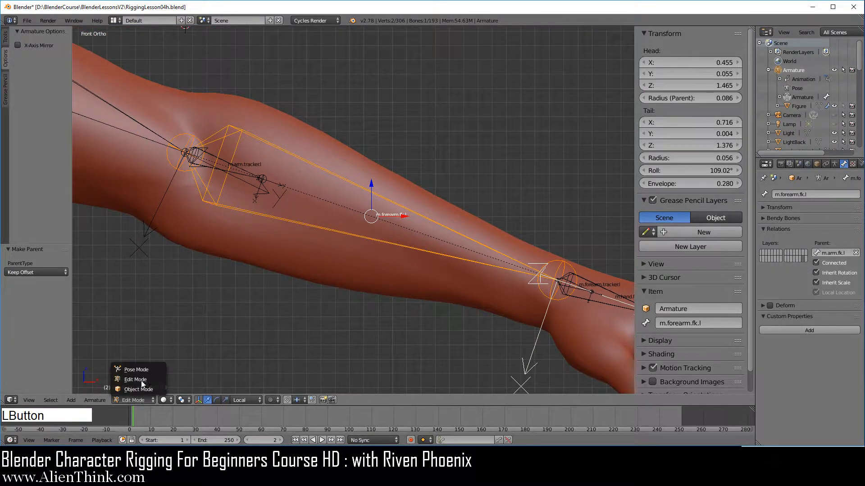
{"action": "left_click", "coordinate": [142, 369]}
{"action": "right_click", "coordinate": [377, 200]}
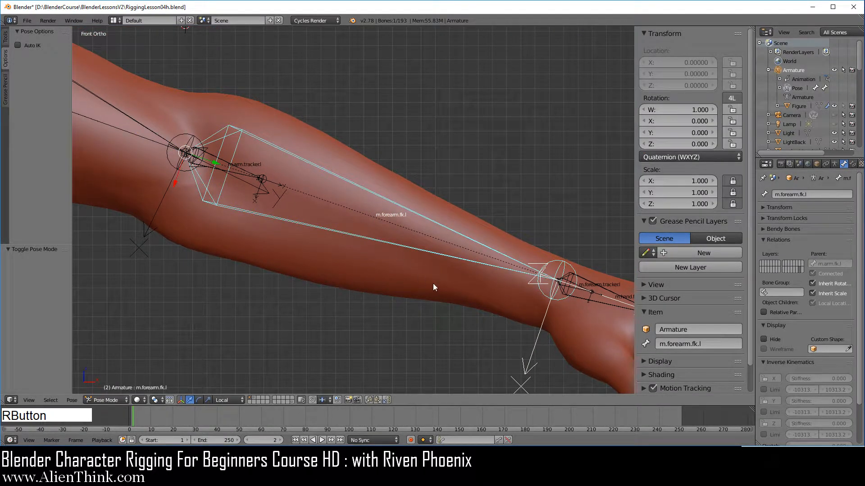
{"action": "key", "text": "r"}
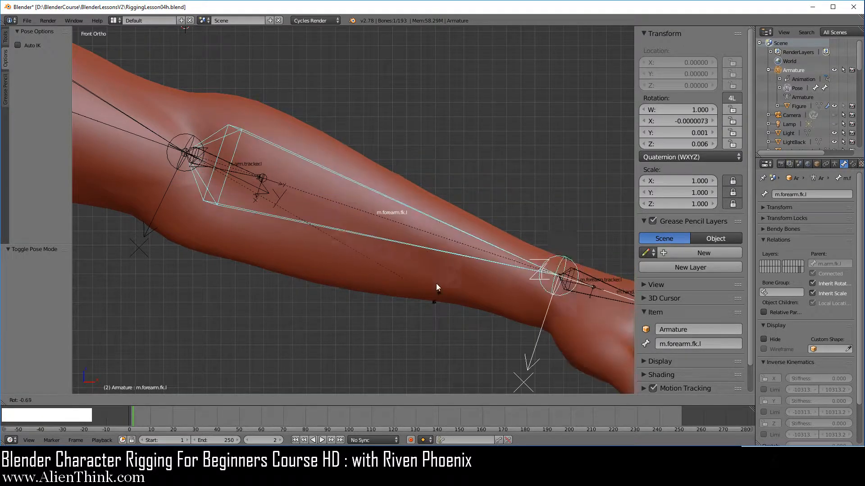
{"action": "right_click", "coordinate": [415, 255]}
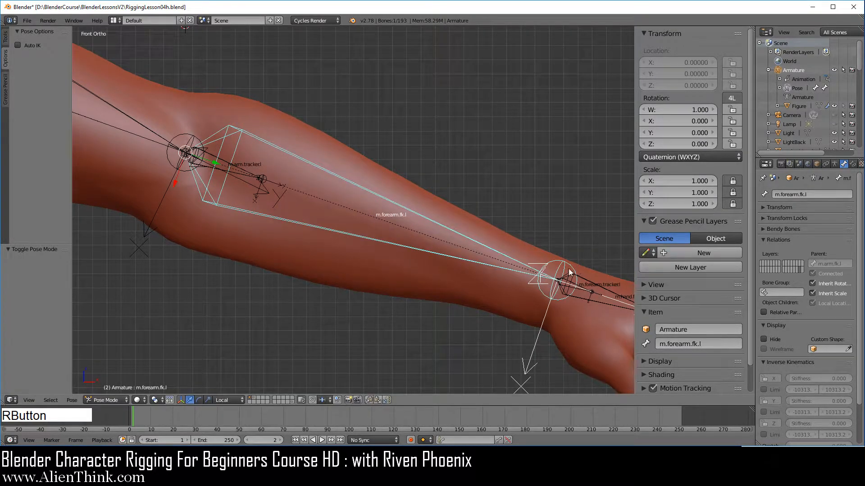
Save the rig to the current file, RiggingLesson04h.blend
{"action": "scroll", "coordinate": [328, 244], "scroll_direction": "down", "scroll_amount": 2}
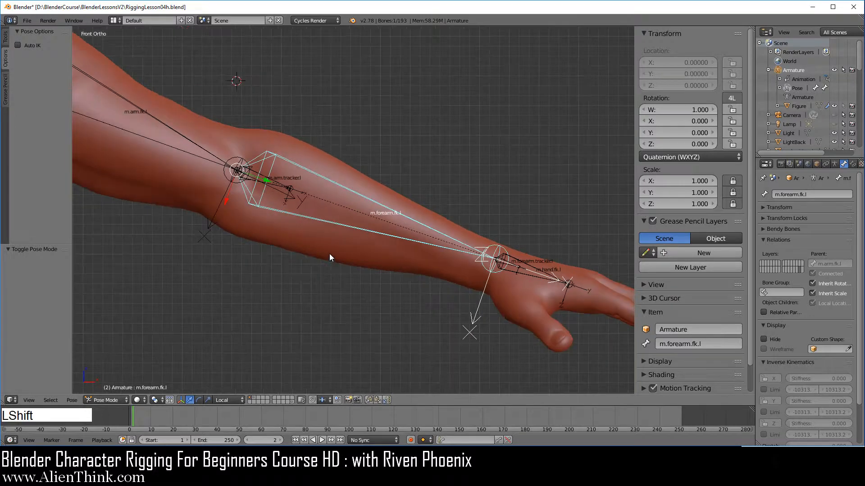
{"action": "middle_click_drag", "start_coordinate": [328, 253], "coordinate": [375, 283], "text": "shift"}
{"action": "scroll", "coordinate": [391, 291], "scroll_direction": "down", "scroll_amount": 1}
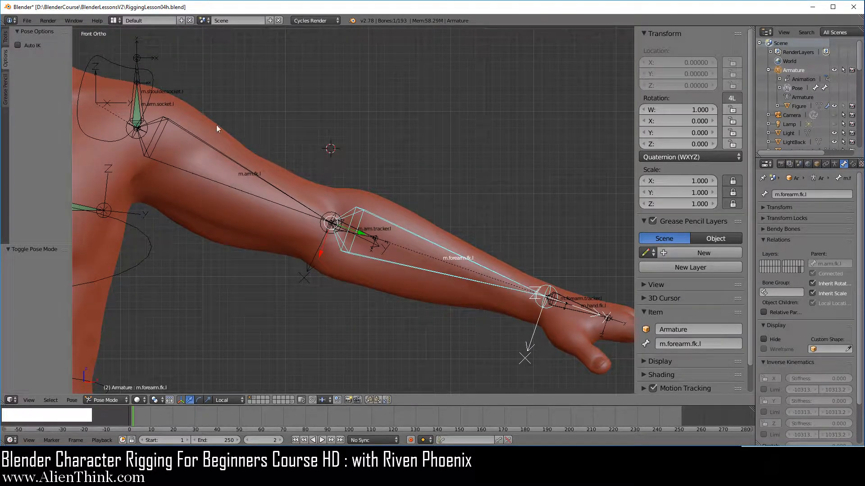
{"action": "left_click", "coordinate": [28, 21]}
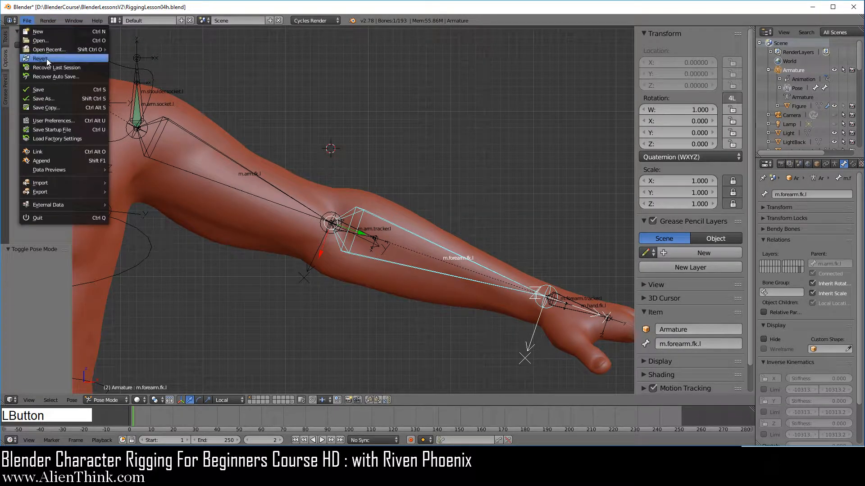
{"action": "left_click", "coordinate": [50, 89]}
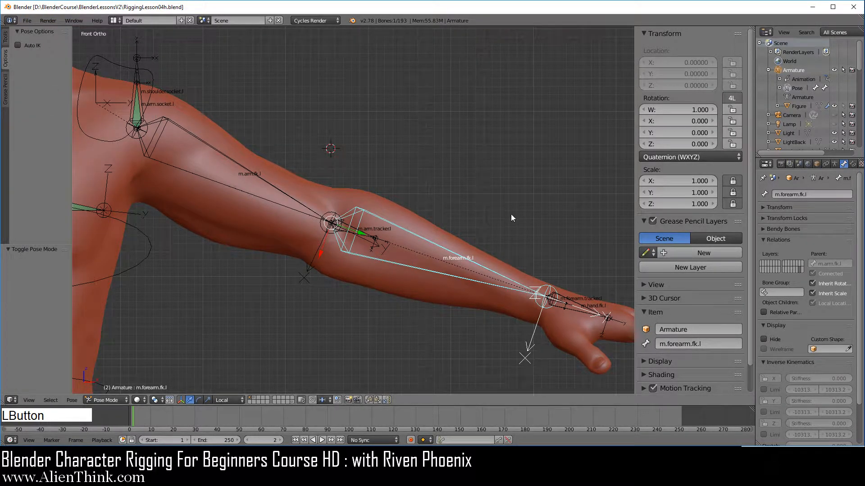
Show the armature layer containing the arm's deformation bones together with the mechanism bone layers already displayed
{"action": "left_click", "coordinate": [835, 165]}
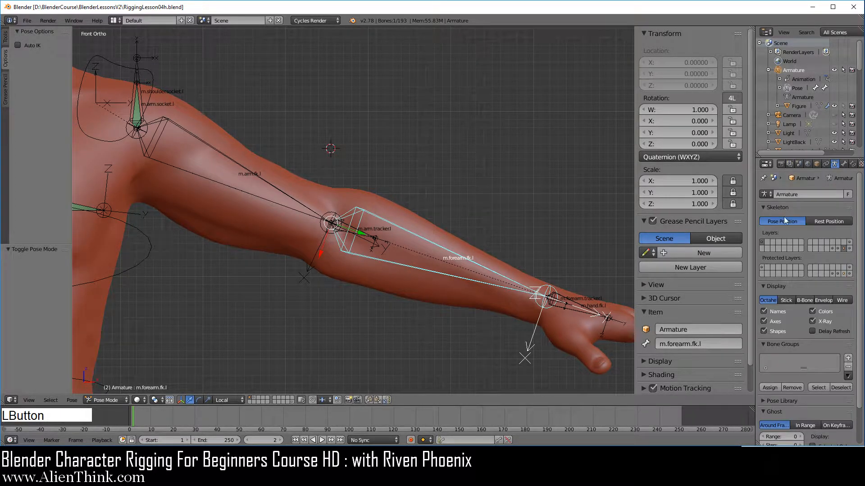
{"action": "left_click", "coordinate": [838, 247], "text": "shift"}
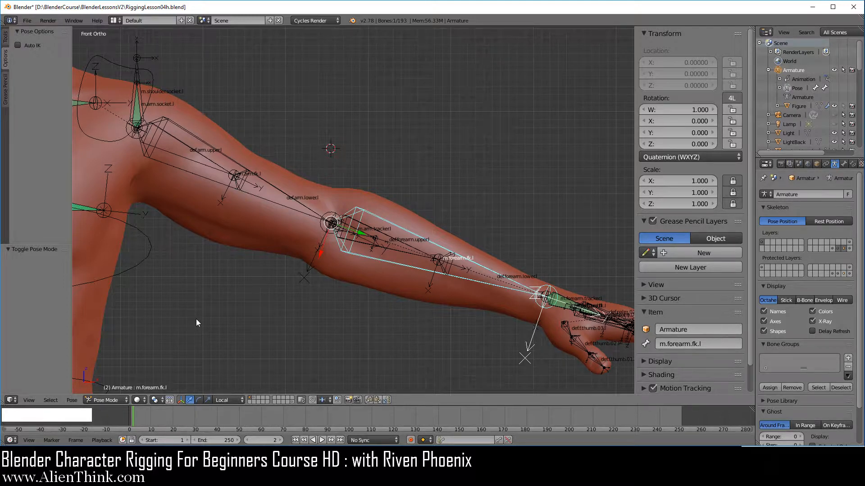
{"action": "scroll", "coordinate": [297, 278], "scroll_direction": "up", "scroll_amount": 3}
{"action": "middle_click_drag", "start_coordinate": [218, 250], "coordinate": [465, 246], "text": "shift"}
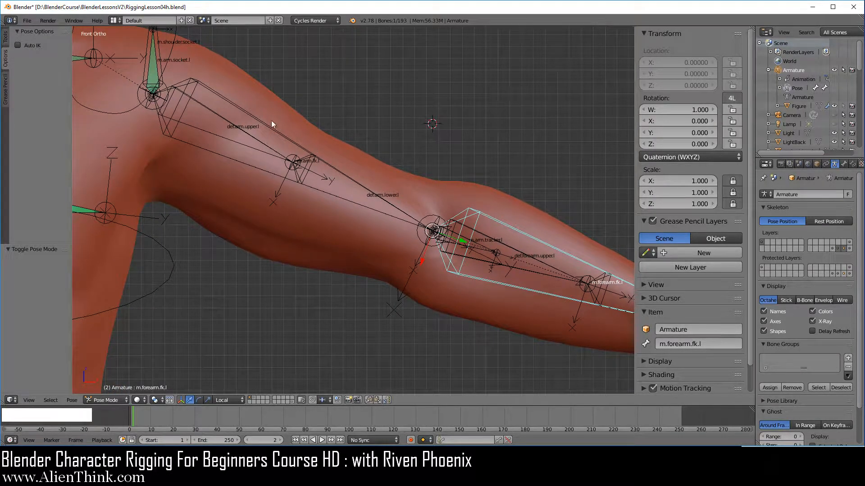
{"action": "middle_click_drag", "start_coordinate": [328, 197], "coordinate": [339, 279], "text": "shift"}
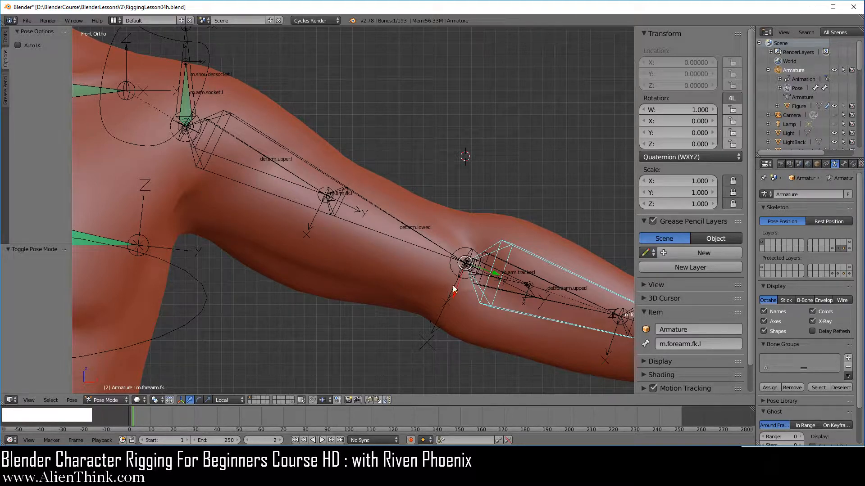
Add a Damped Track constraint to def.arm.upper.l with m.arm.tracker.l as its target
{"action": "right_click", "coordinate": [512, 277]}
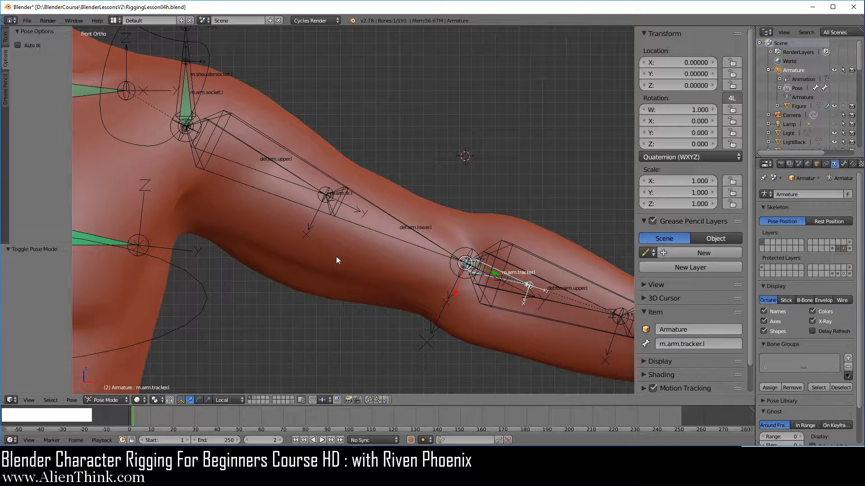
{"action": "key", "text": "shift"}
{"action": "right_click", "coordinate": [267, 158], "text": "shift"}
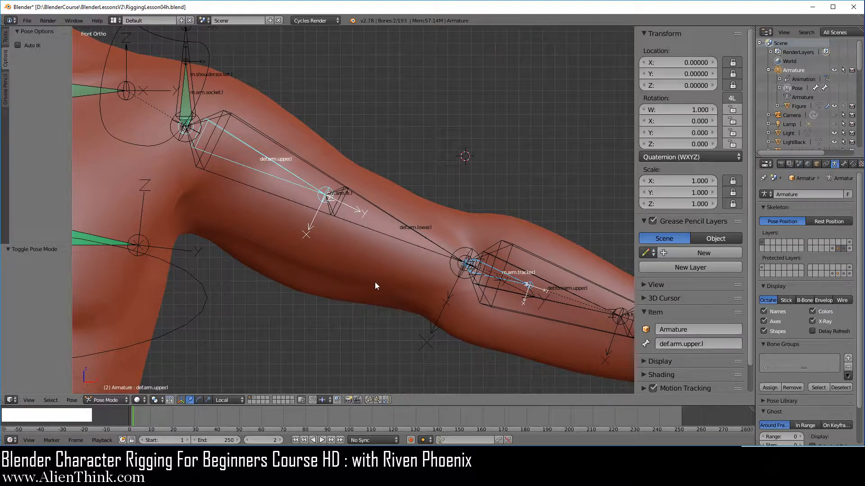
{"action": "key", "text": "ctrl+shift+c"}
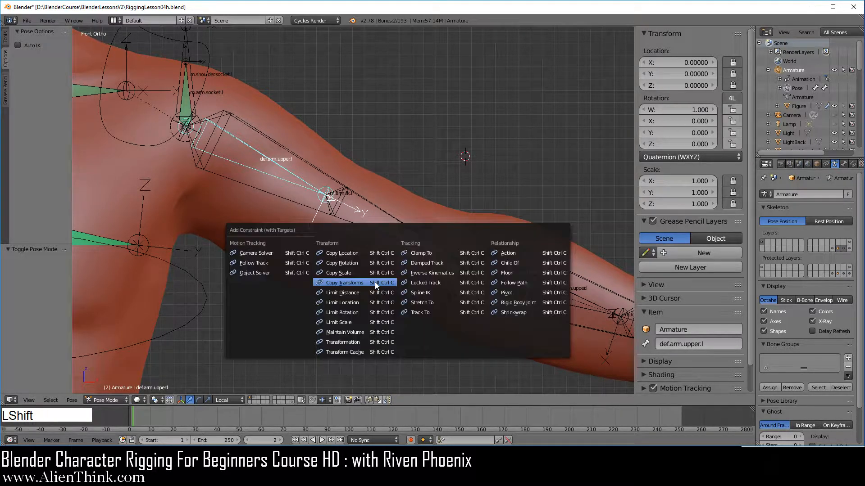
{"action": "left_click", "coordinate": [425, 263]}
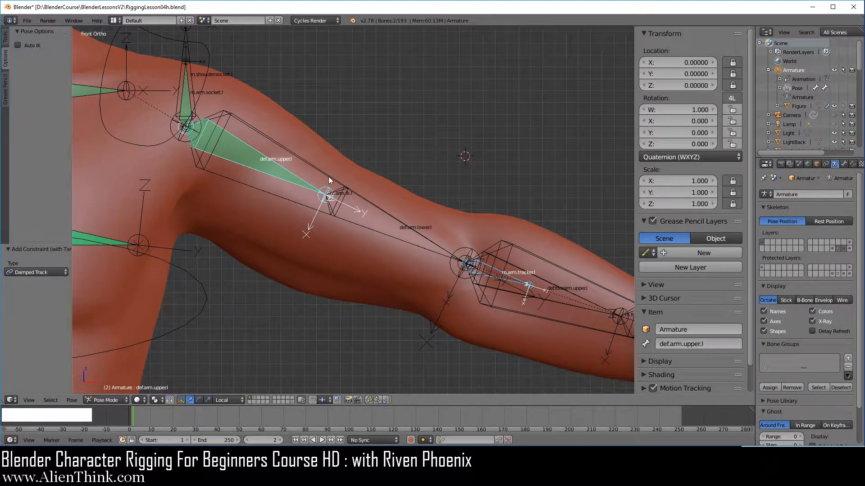
Test how def.arm.upper.l follows a trial rotation of m.arm.fk.l, cancelling the rotation
{"action": "right_click", "coordinate": [328, 182]}
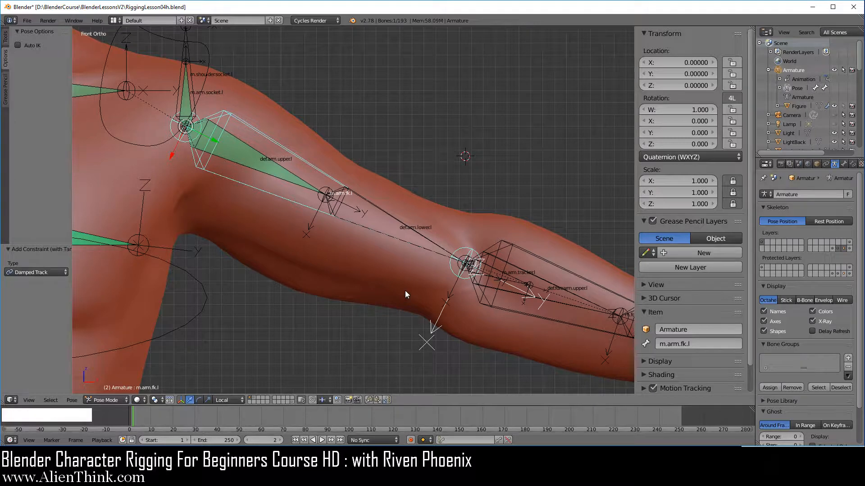
{"action": "key", "text": "r"}
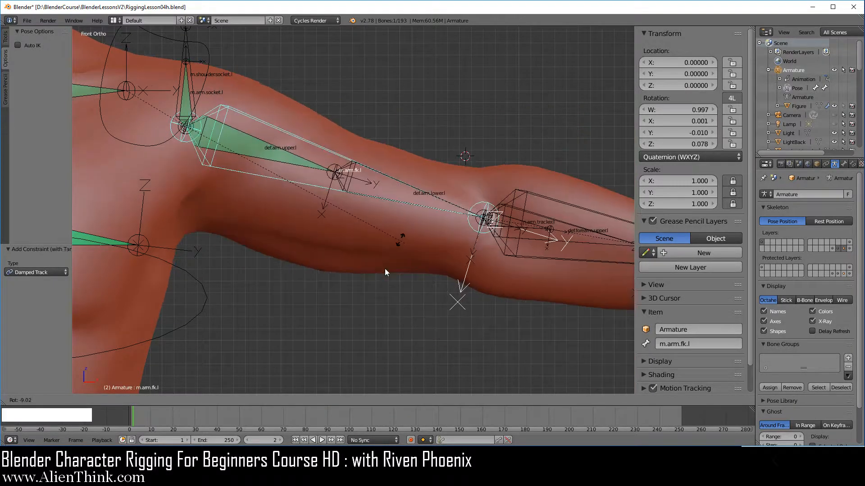
{"action": "right_click", "coordinate": [385, 260]}
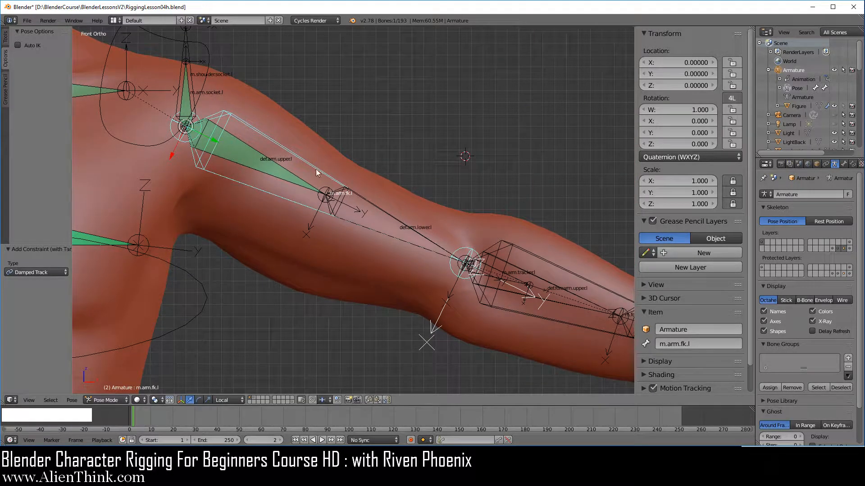
Test the upper arm's twist by rotating m.arm.fk.l about its local Y axis, cancelling the rotation
{"action": "right_click", "coordinate": [511, 277]}
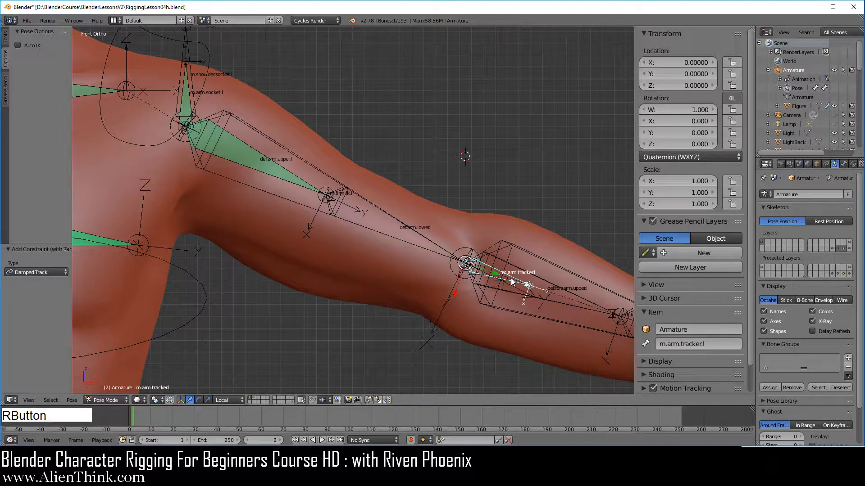
{"action": "right_click", "coordinate": [355, 193]}
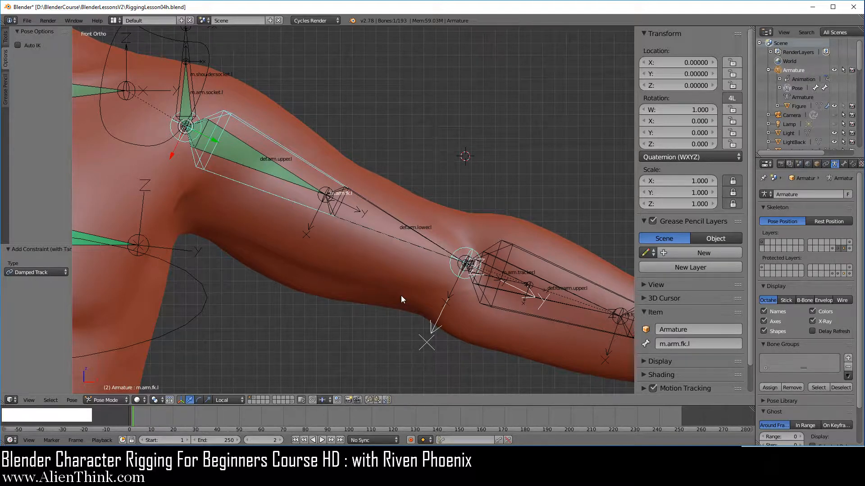
{"action": "key", "text": "r"}
{"action": "key", "text": "y"}
{"action": "key", "text": "y"}
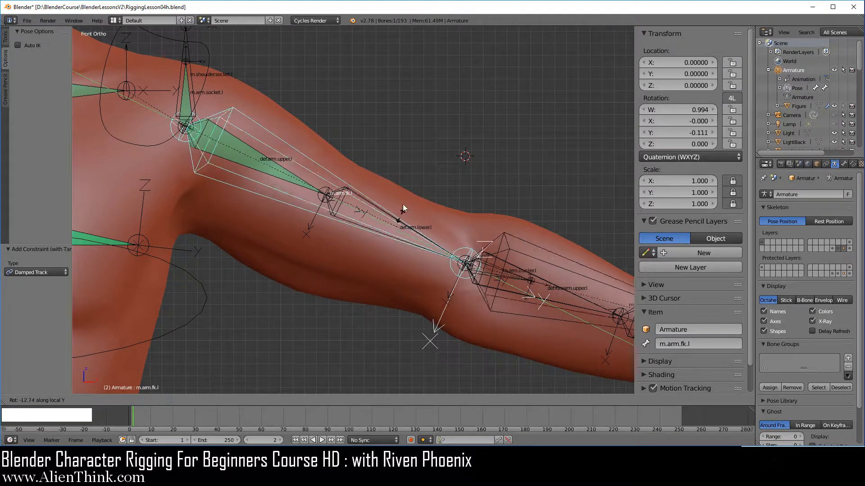
{"action": "right_click", "coordinate": [372, 263]}
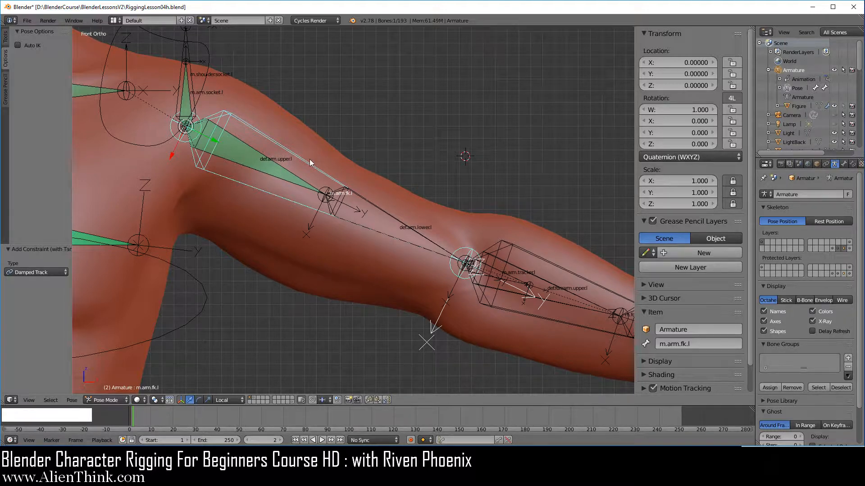
Add a Copy Rotation constraint to def.arm.upper.l with m.arm.fk.l as its target
{"action": "right_click", "coordinate": [285, 179], "text": "shift"}
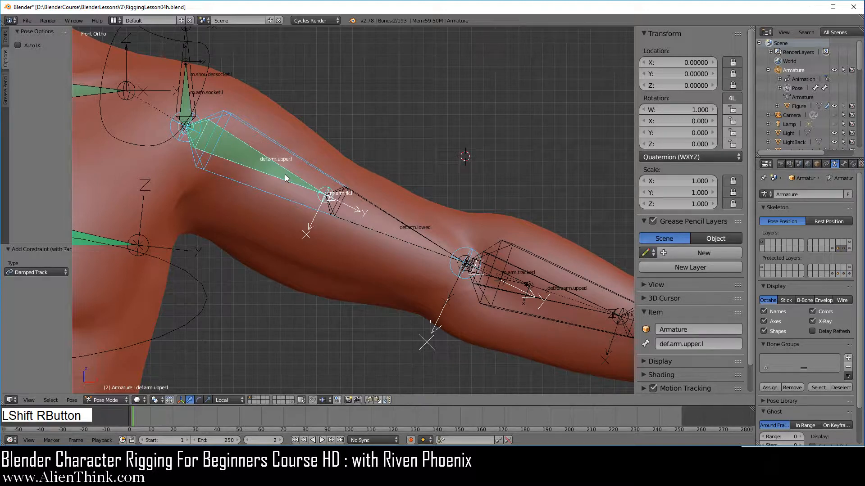
{"action": "key", "text": "ctrl+shift+c"}
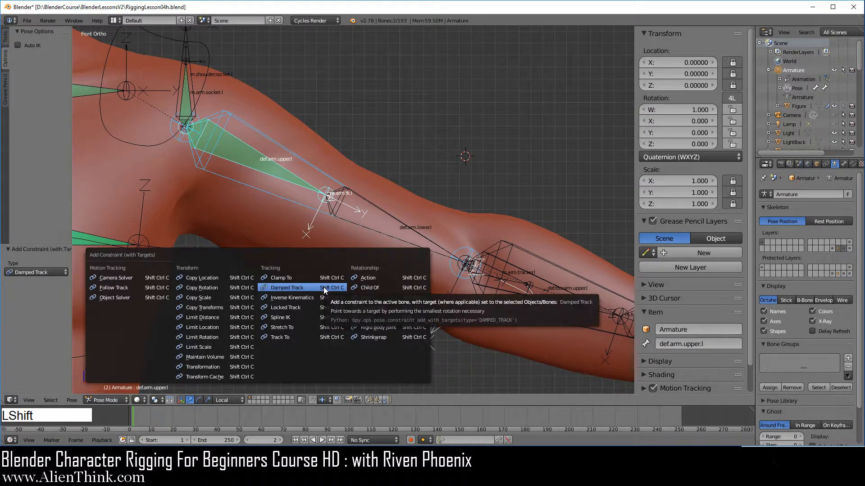
{"action": "left_click", "coordinate": [218, 288]}
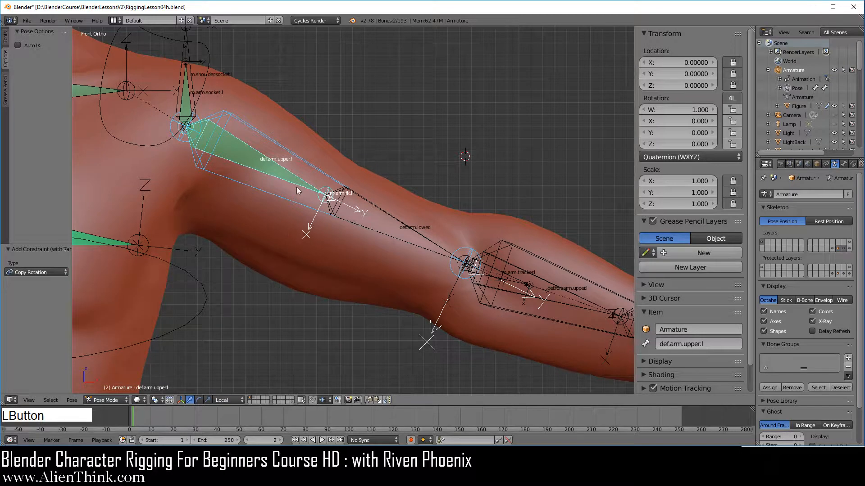
Move def.arm.upper.l's Copy Rotation constraint above its Damped Track and set the Copy Rotation influence to 0.350
{"action": "right_click", "coordinate": [284, 176]}
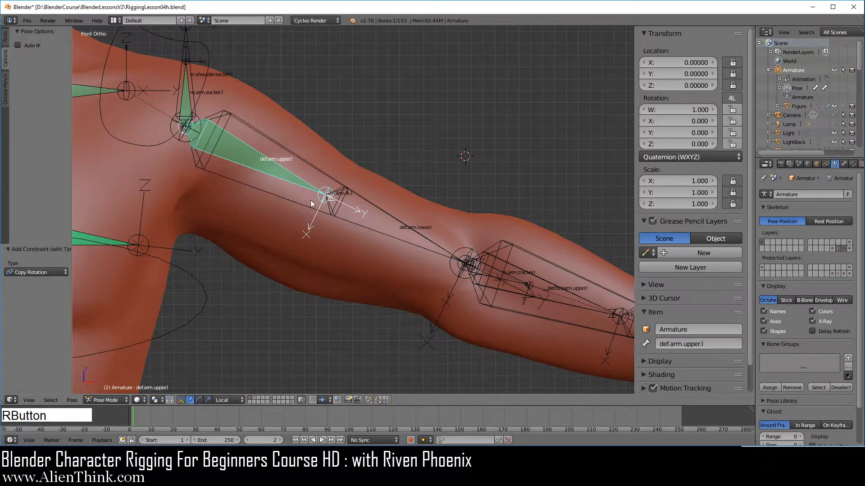
{"action": "left_click", "coordinate": [852, 165]}
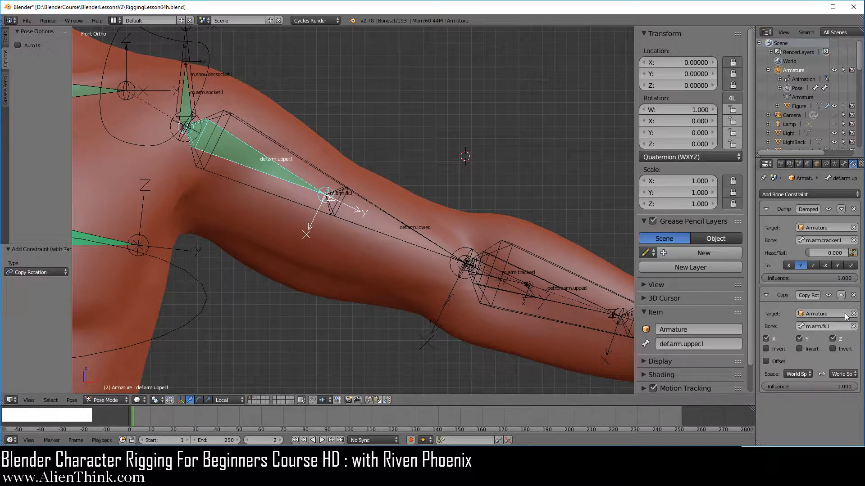
{"action": "left_click", "coordinate": [841, 295]}
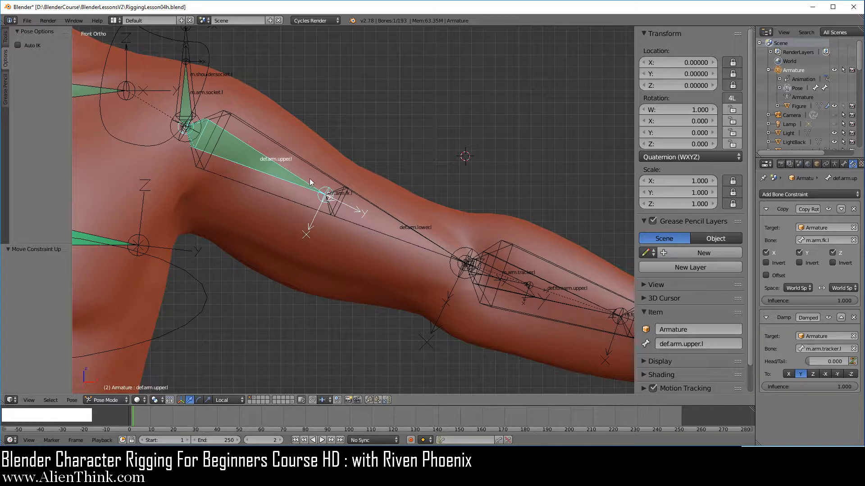
{"action": "left_click", "coordinate": [831, 300]}
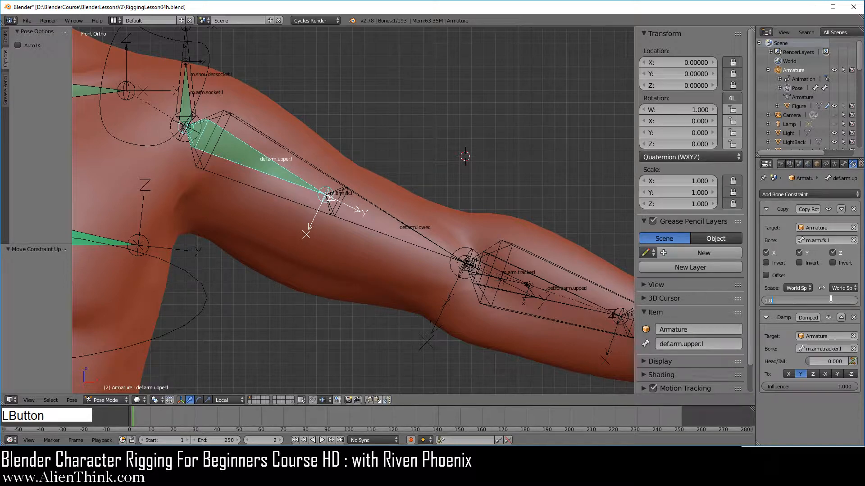
{"action": "type", "text": ".35"}
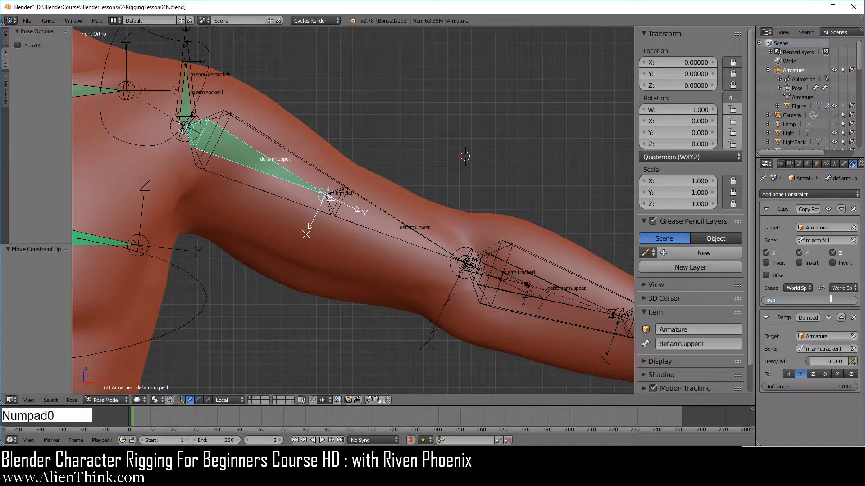
{"action": "key", "text": "KP_Enter"}
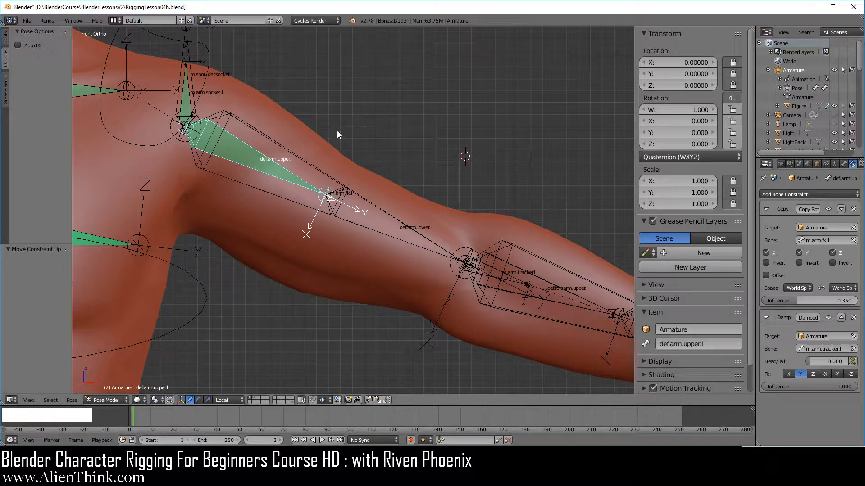
Check def.arm.upper.l's reduced twist by rotating m.arm.fk.l about its local Y axis, cancelling the rotation
{"action": "right_click", "coordinate": [311, 167]}
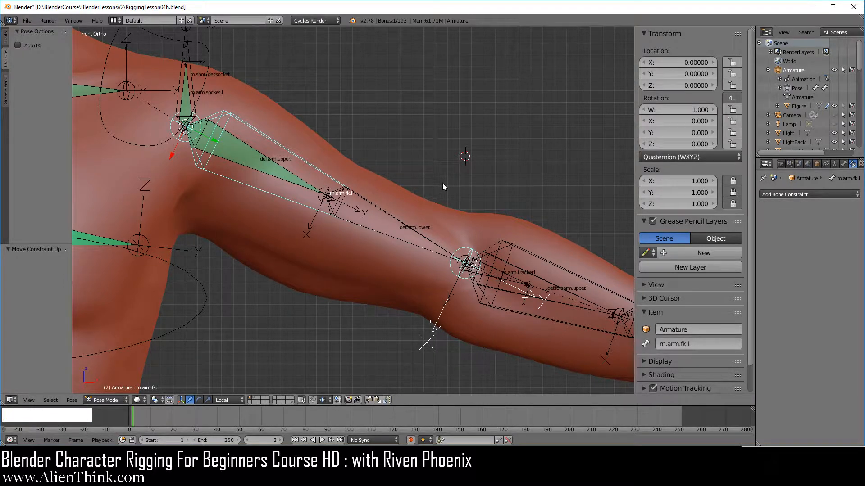
{"action": "key", "text": "r"}
{"action": "key", "text": "y"}
{"action": "key", "text": "y"}
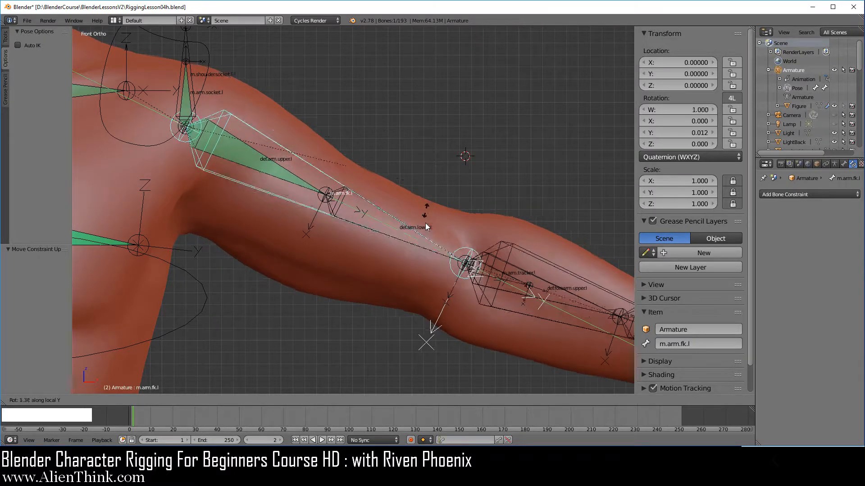
{"action": "right_click", "coordinate": [537, 299]}
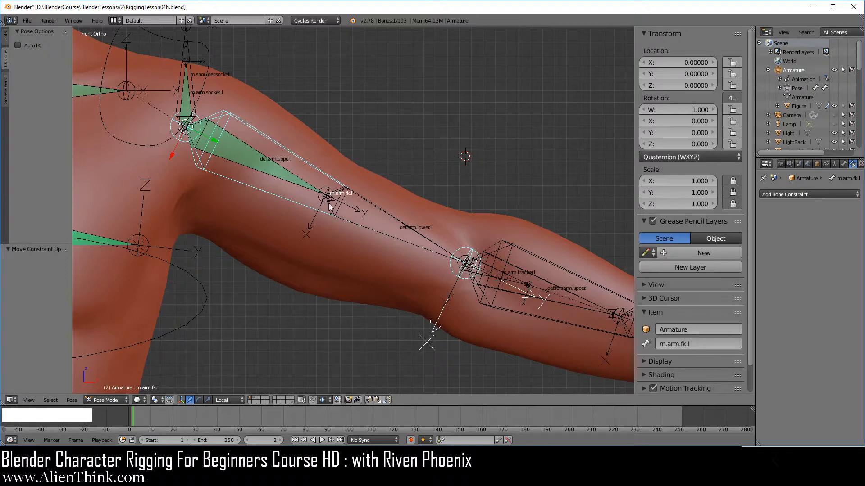
{"action": "right_click", "coordinate": [266, 169]}
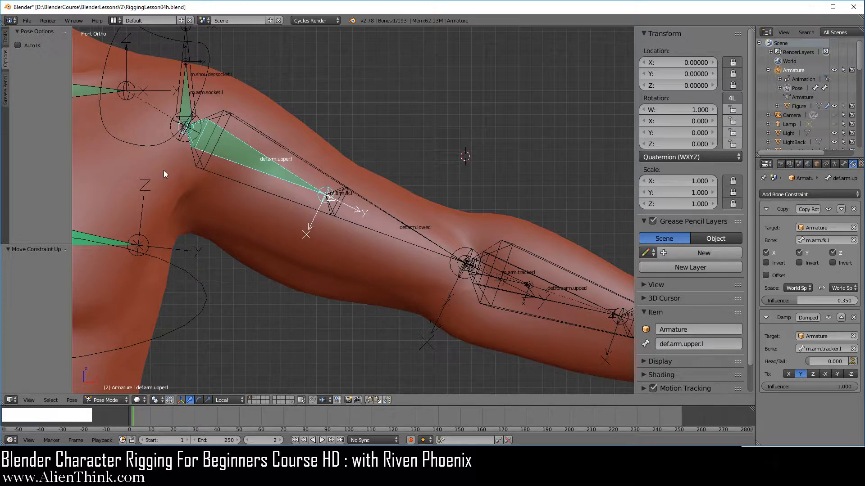
Add a Copy Transforms constraint to def.arm.lower.l with m.arm.fk.l as its target
{"action": "right_click", "coordinate": [353, 206]}
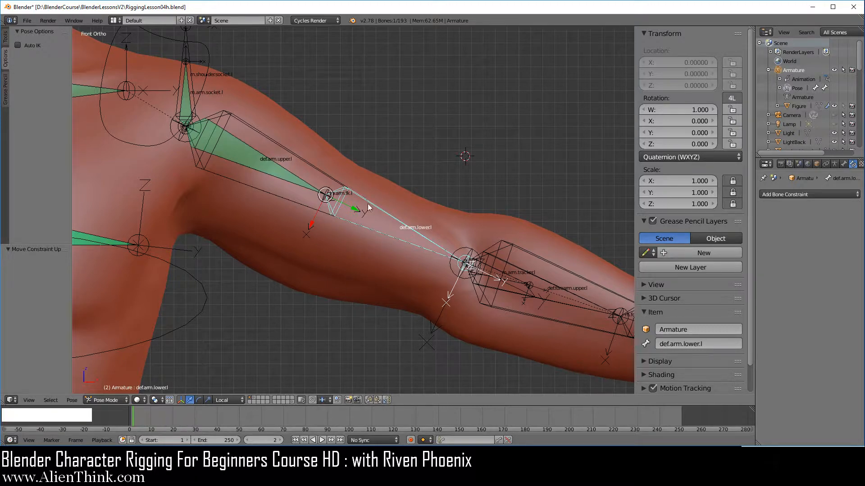
{"action": "right_click", "coordinate": [331, 174]}
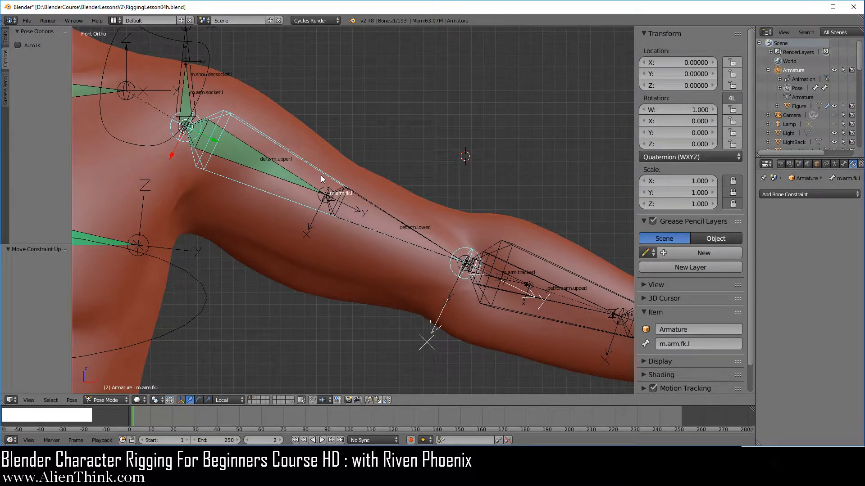
{"action": "key", "text": "shift"}
{"action": "right_click", "coordinate": [355, 227], "text": "shift"}
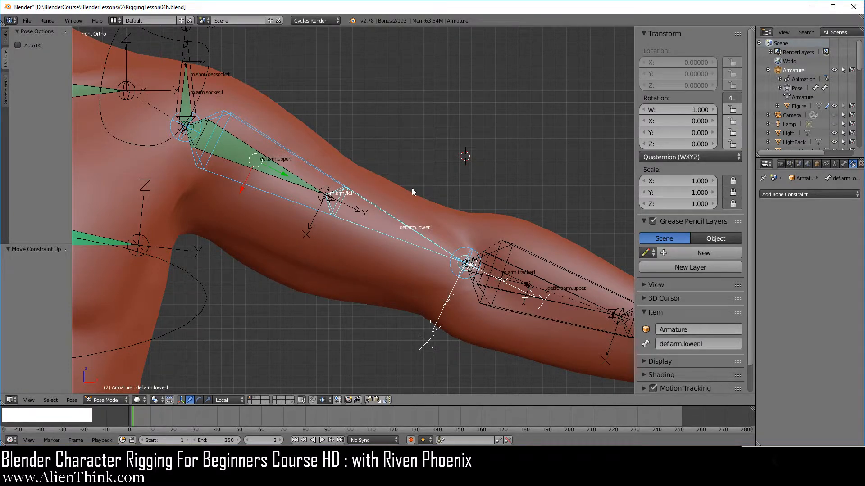
{"action": "key", "text": "ctrl+shift+c"}
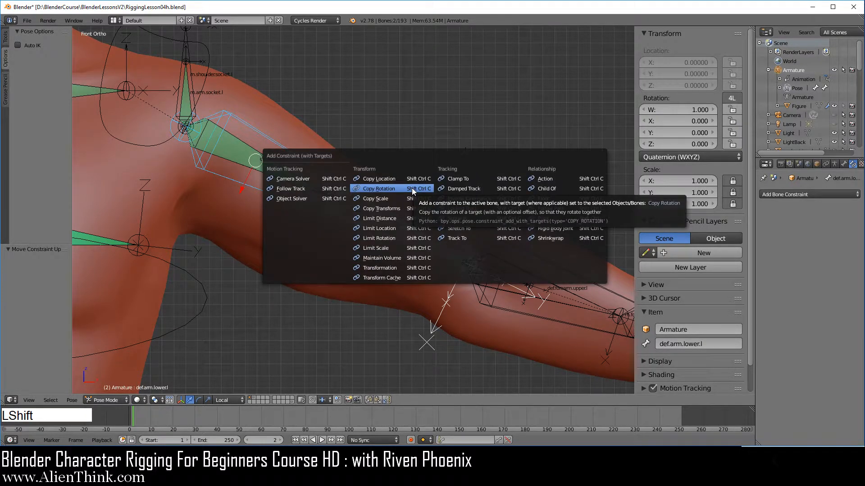
{"action": "left_click", "coordinate": [398, 209]}
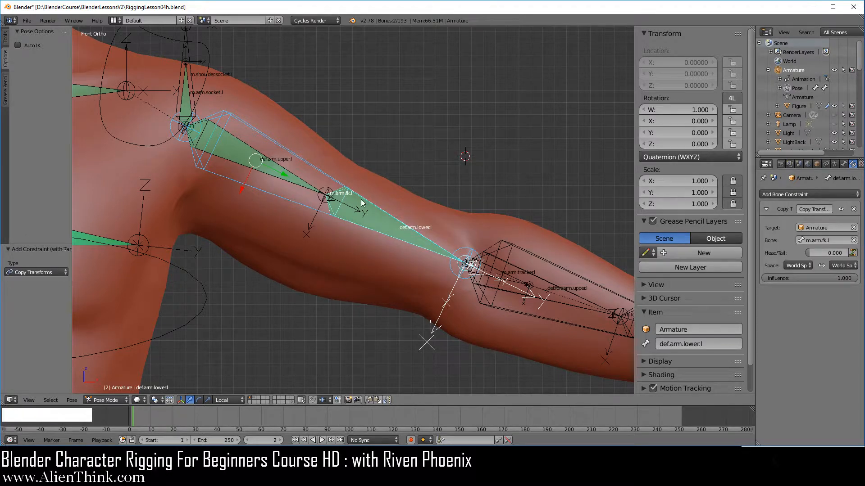
Set the influence of def.arm.lower.l's Copy Transforms constraint to 0.5
{"action": "right_click", "coordinate": [347, 209]}
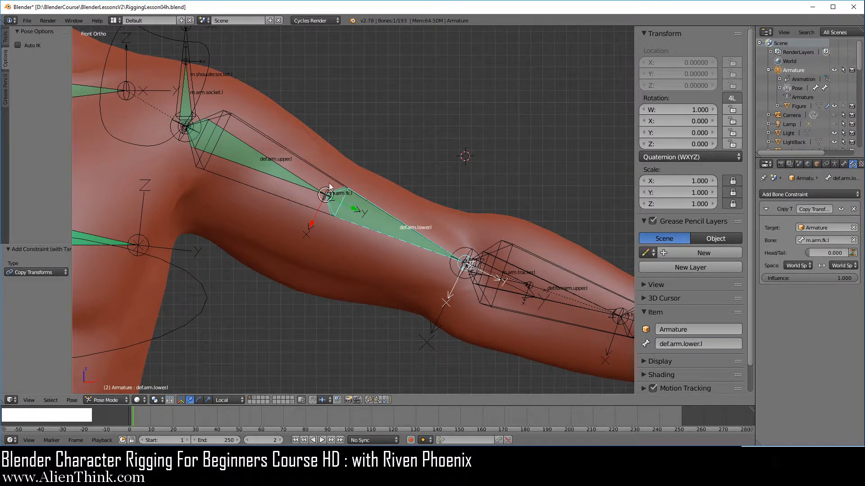
{"action": "left_click", "coordinate": [840, 280]}
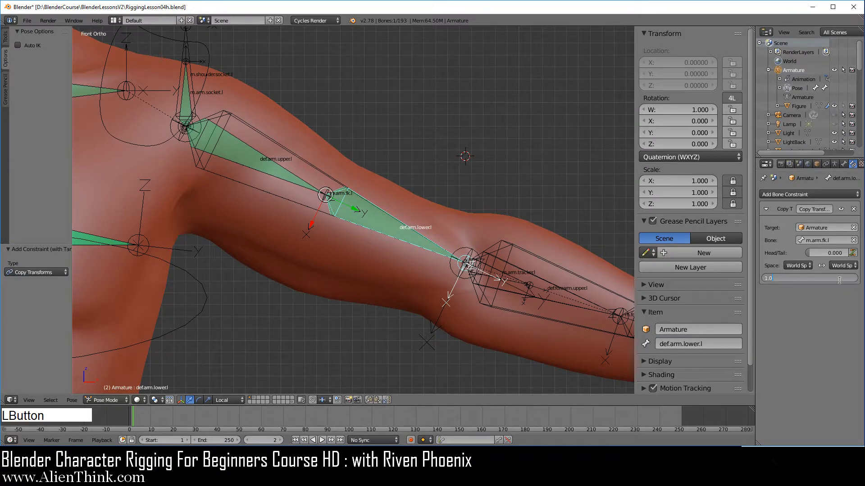
{"action": "type", "text": ".5"}
{"action": "key", "text": "KP_Enter"}
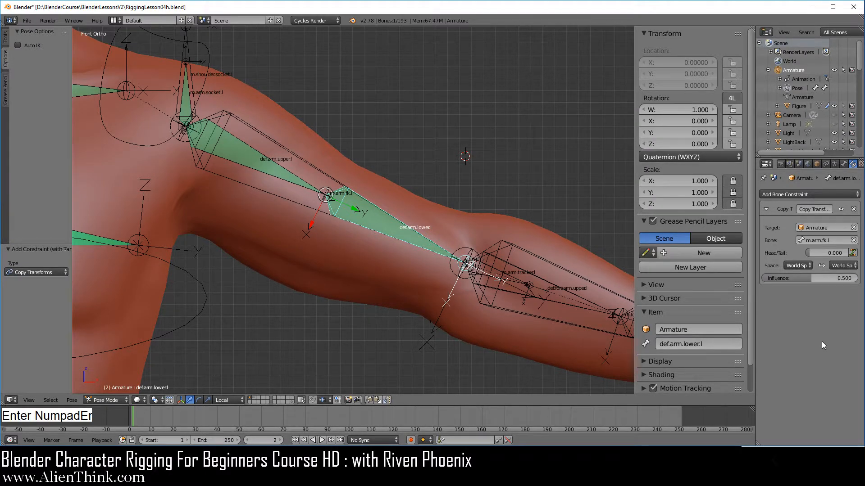
Test both upper-arm deformation bones by rotating m.arm.fk.l about its local Y axis and then freely, cancelling each rotation
{"action": "right_click", "coordinate": [323, 172]}
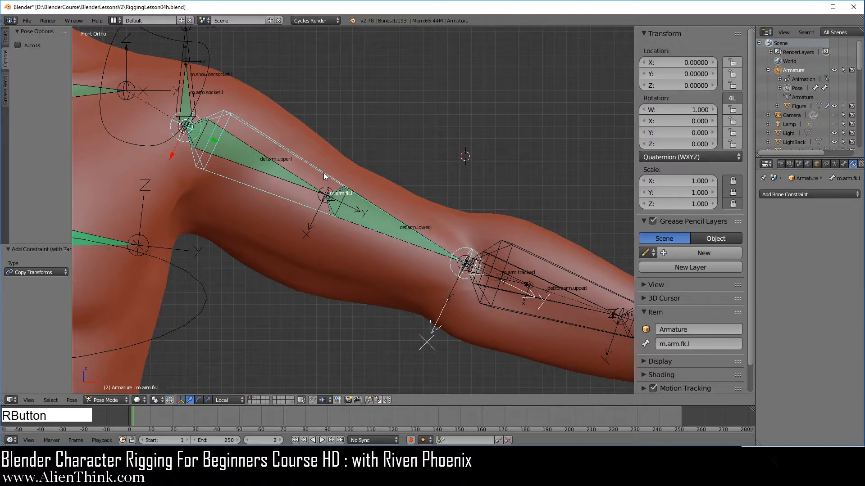
{"action": "key", "text": "r"}
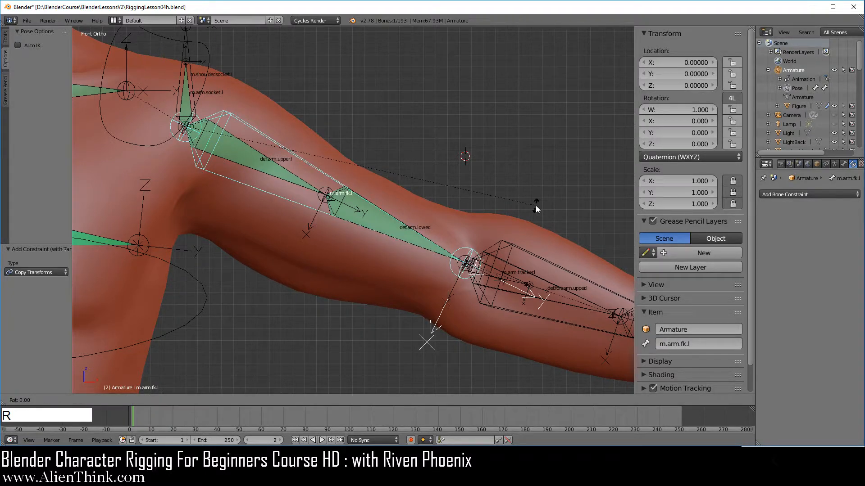
{"action": "key", "text": "y"}
{"action": "key", "text": "y"}
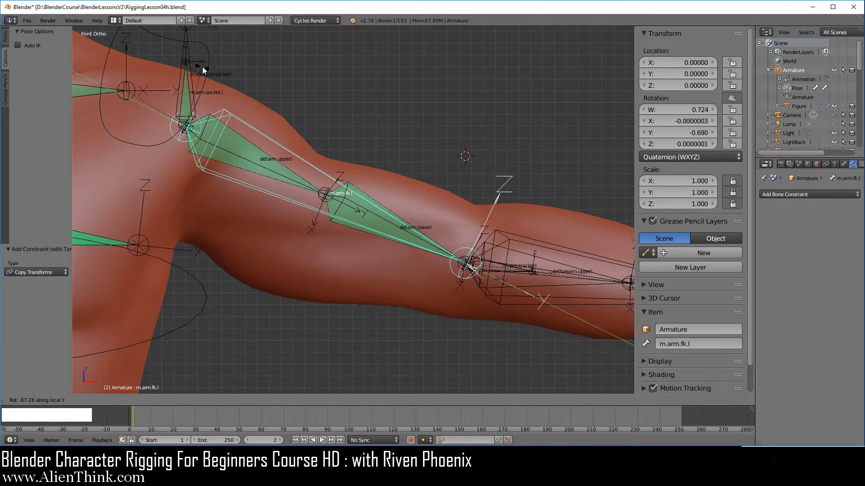
{"action": "right_click", "coordinate": [363, 166]}
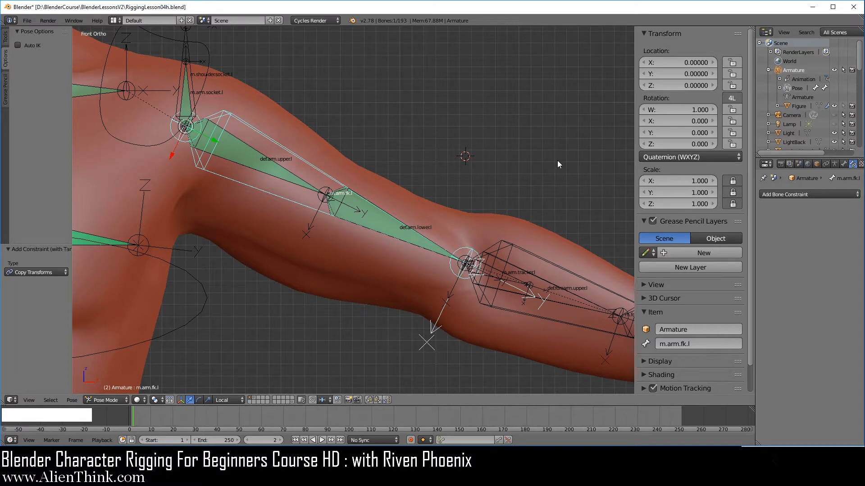
{"action": "key", "text": "r"}
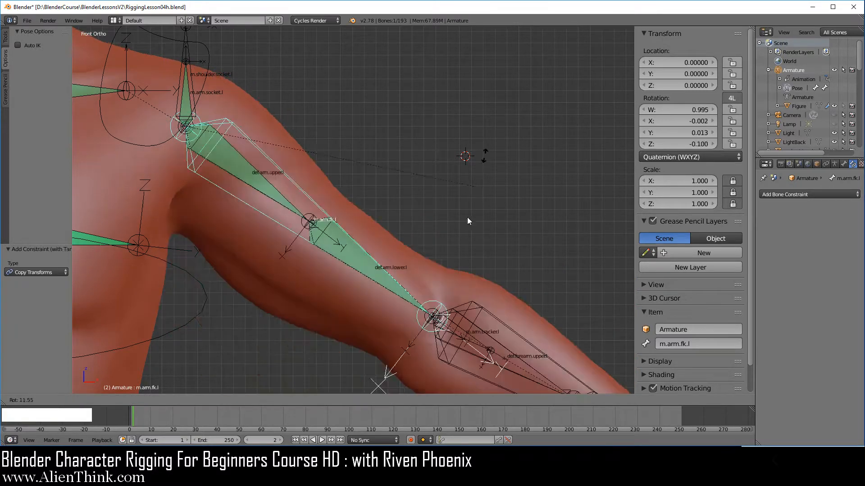
{"action": "right_click", "coordinate": [455, 195]}
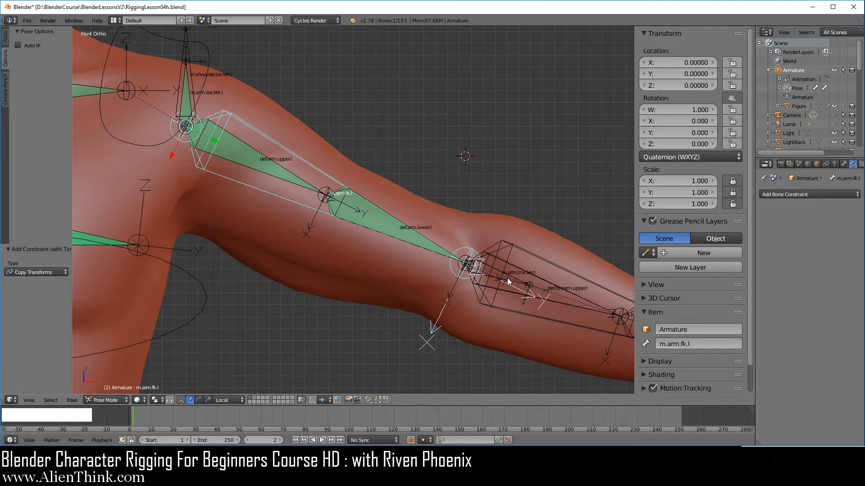
Review the constraints on def.arm.lower.l and def.arm.upper.l, and save the file under its current name
{"action": "right_click", "coordinate": [338, 205]}
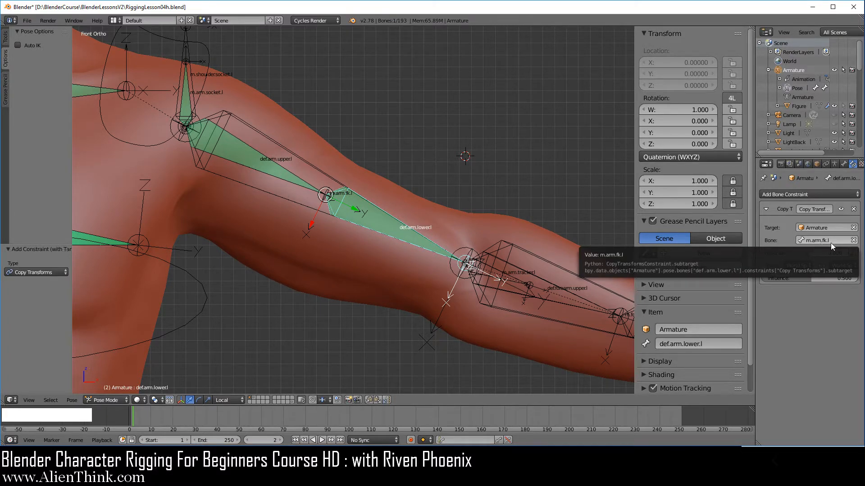
{"action": "right_click", "coordinate": [288, 174]}
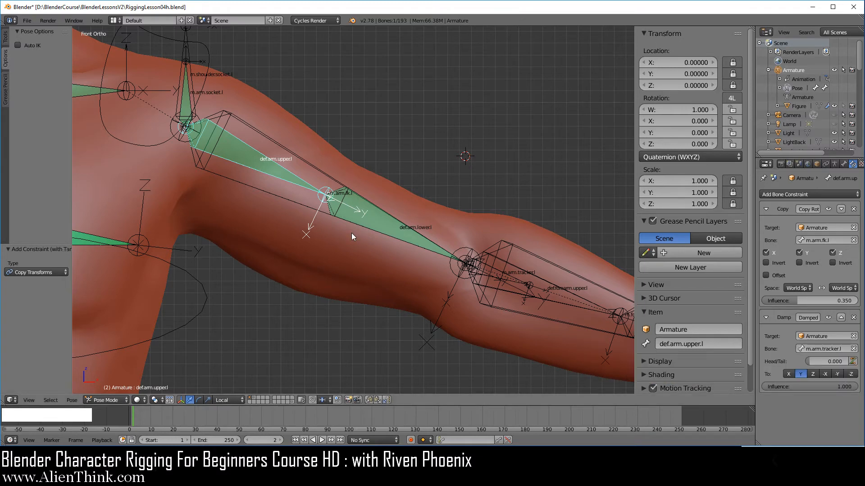
{"action": "left_click", "coordinate": [27, 20]}
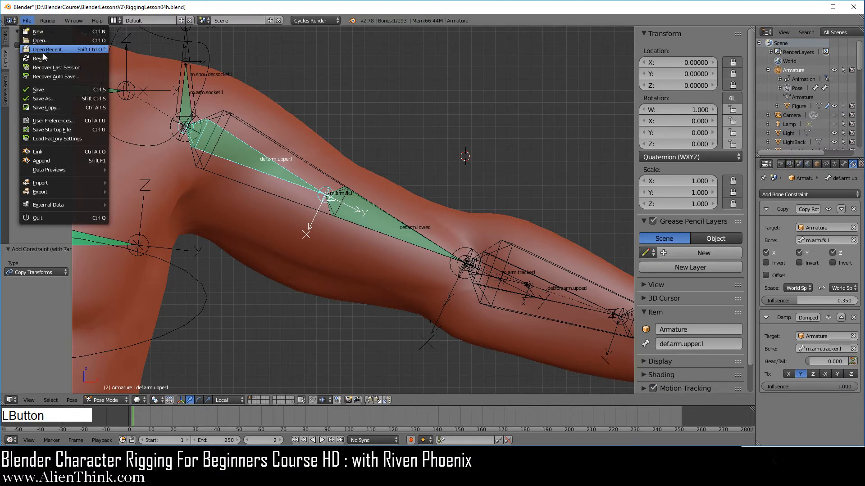
{"action": "left_click", "coordinate": [49, 90]}
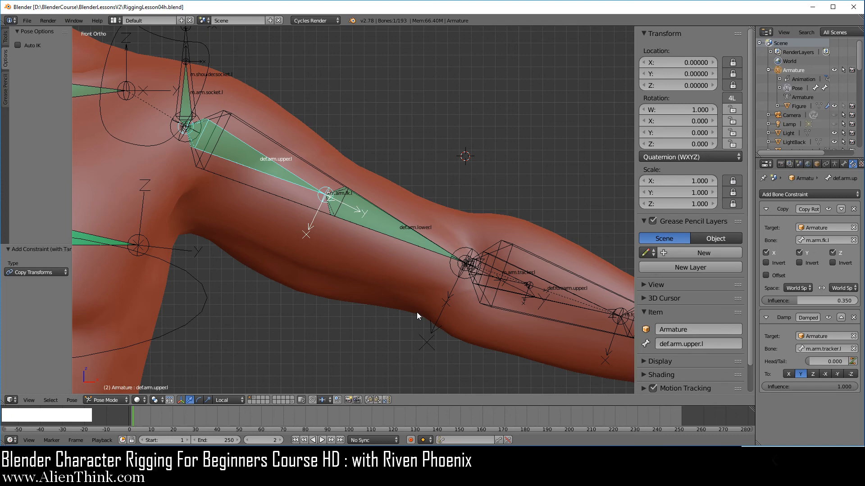